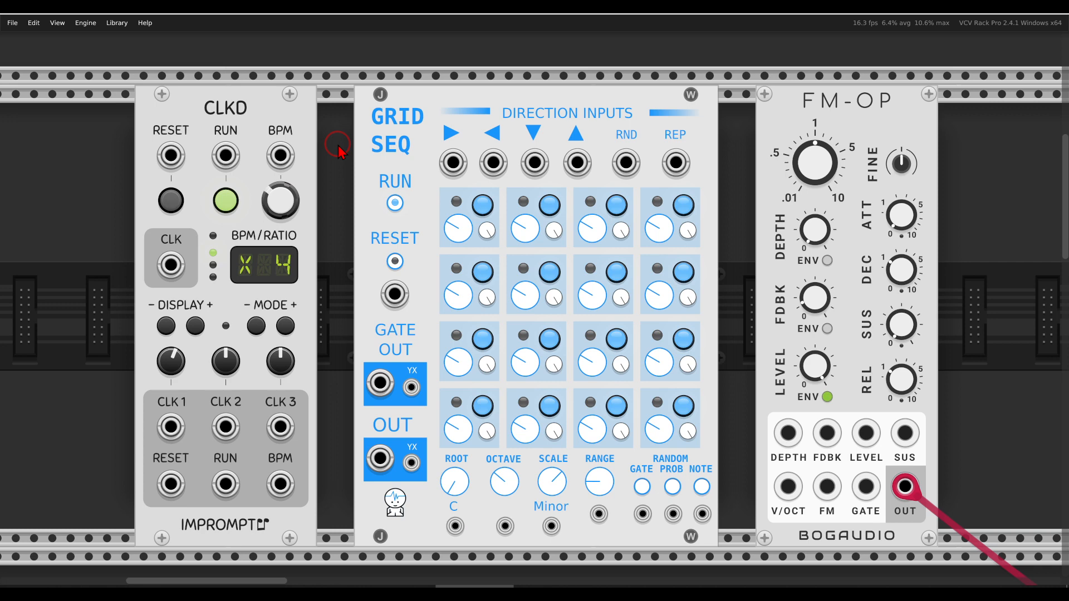
mouse_move(729, 189)
left_mouse_down()
mouse_move(482, 174)
mouse_move(413, 412)
mouse_move(663, 490)
mouse_move(725, 257)
left_mouse_up()
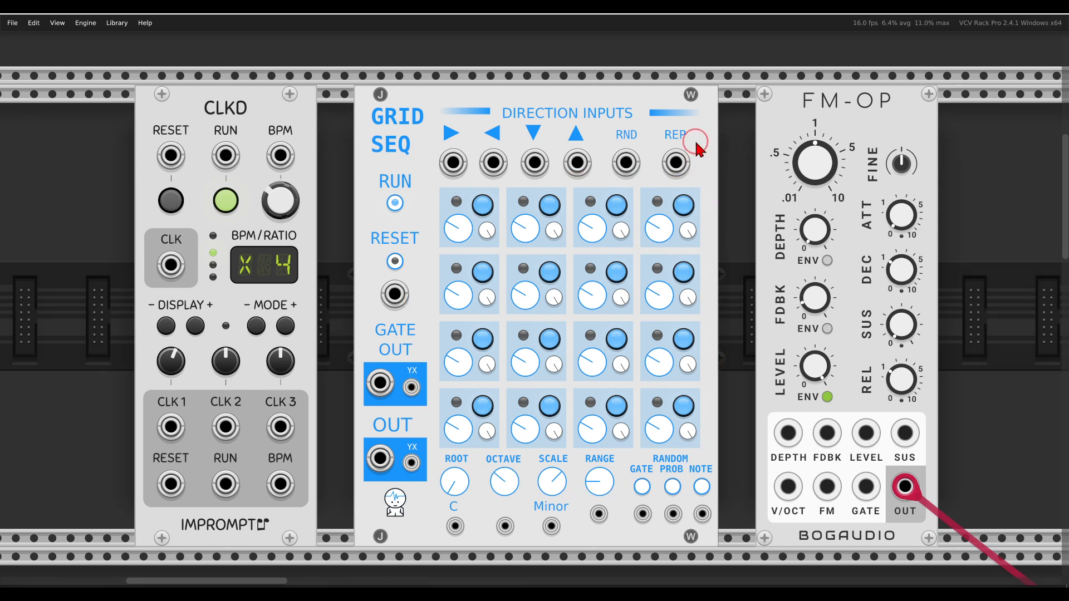
mouse_move(696, 120)
left_mouse_down()
mouse_move(471, 114)
mouse_move(440, 178)
mouse_move(707, 184)
mouse_move(691, 125)
left_mouse_up()
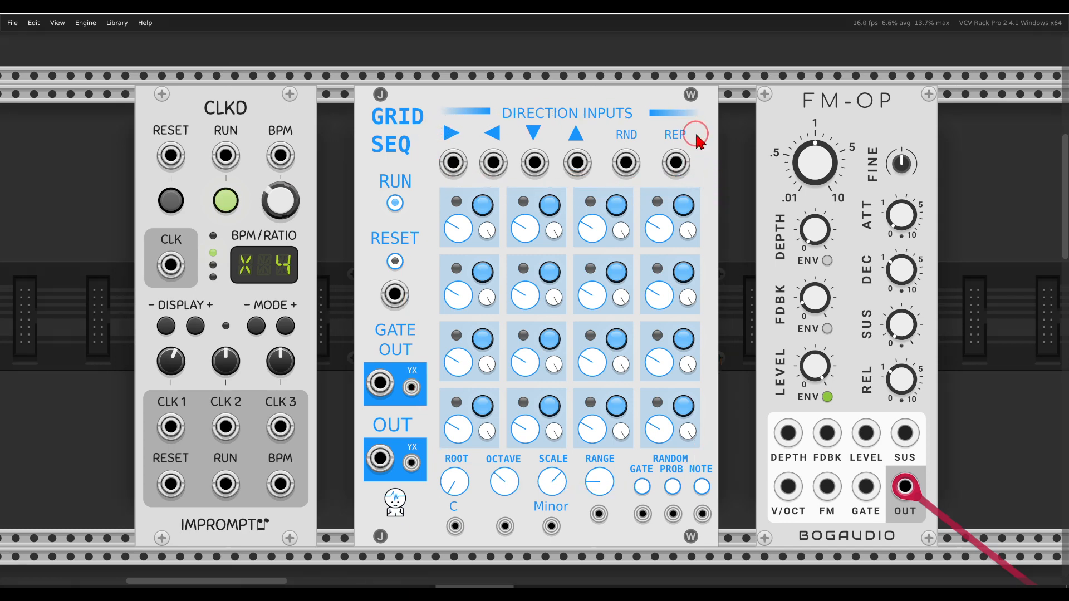
- Patch GRID SEQ's gate output to FM-OP's GATE input and its V/Oct output to FM-OP's V/OCT input
left_click_drag(394, 381, 866, 479)
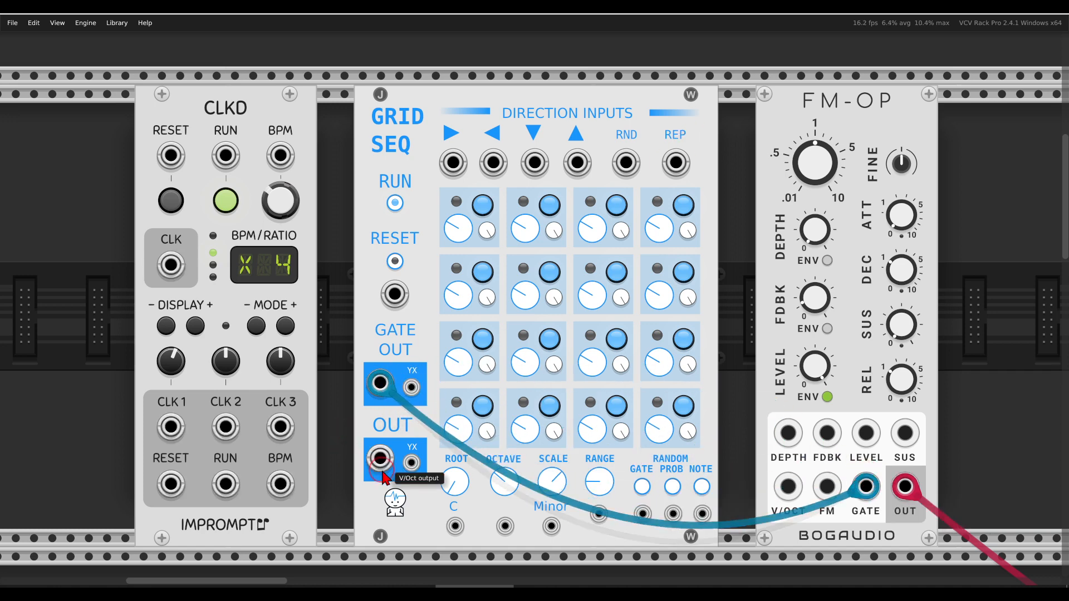
left_click_drag(381, 459, 785, 486)
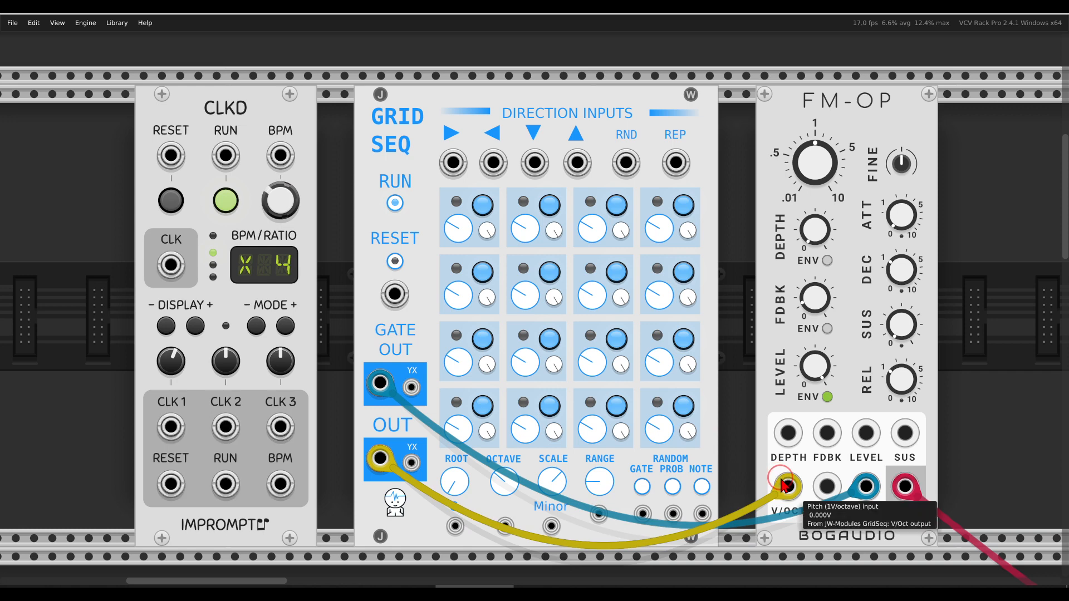
- Advance GRID SEQ to the right manually three times and patch CLKD's CLK 1 output into its right-direction input
left_click(452, 135)
left_click(453, 135)
left_click(452, 134)
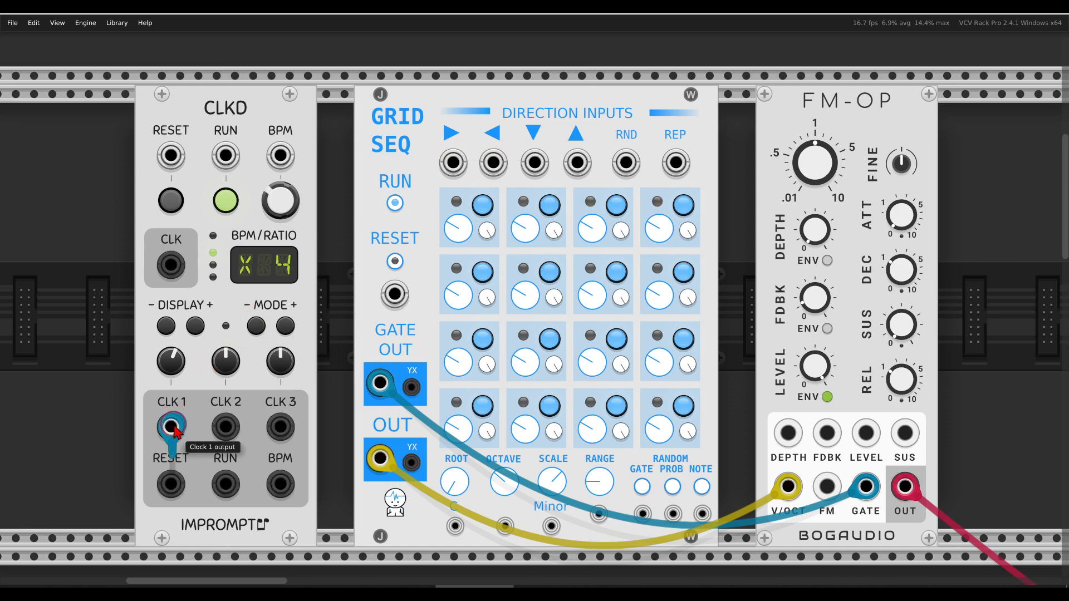
left_click_drag(175, 430, 445, 168)
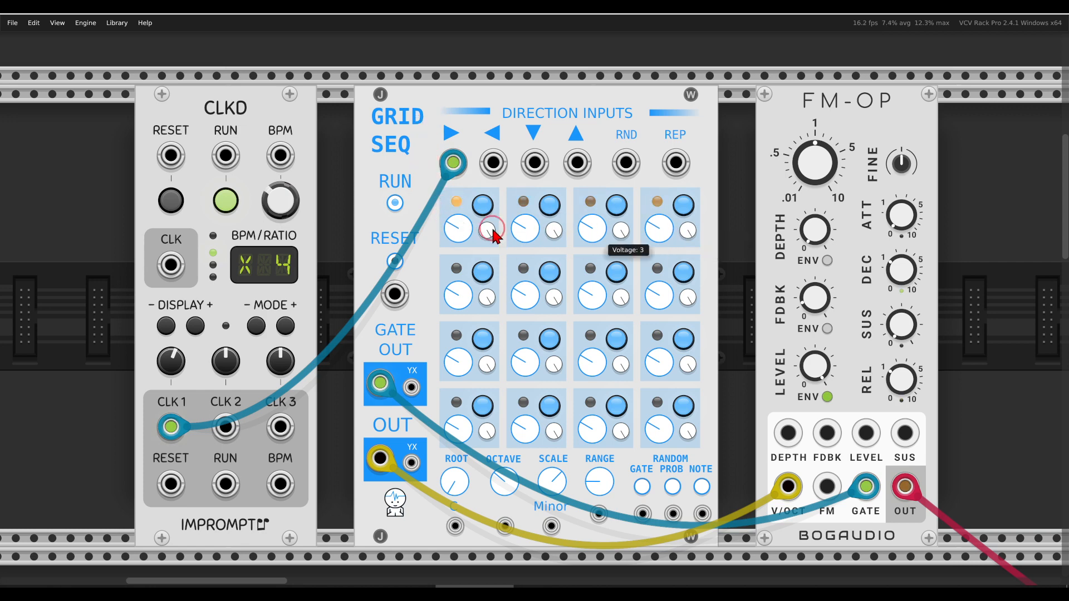
- Vary the first row's note voltages with all gates on, and lower the gate probability of its second and fourth steps
left_click_drag(456, 227, 475, 304)
left_click_drag(527, 232, 528, 243)
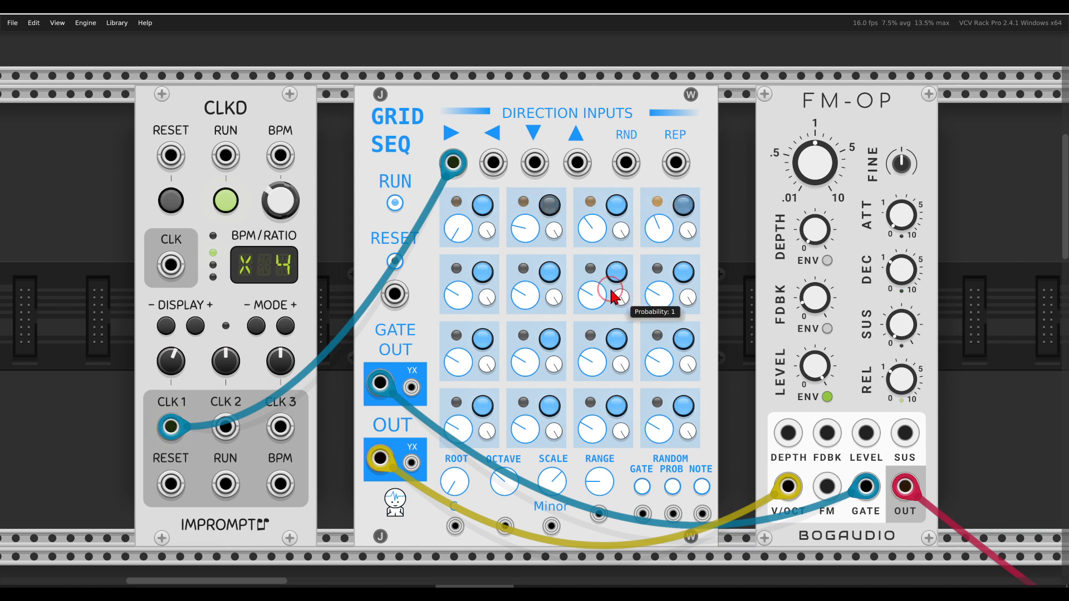
left_click(549, 206)
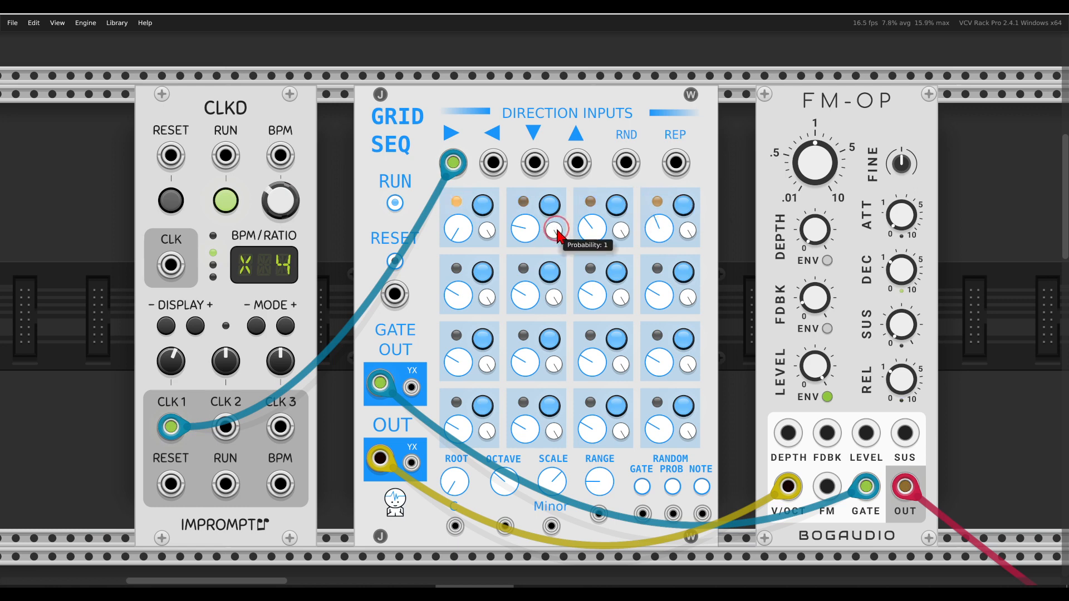
mouse_move(557, 234)
left_mouse_down()
mouse_move(558, 259)
mouse_move(556, 241)
left_mouse_up()
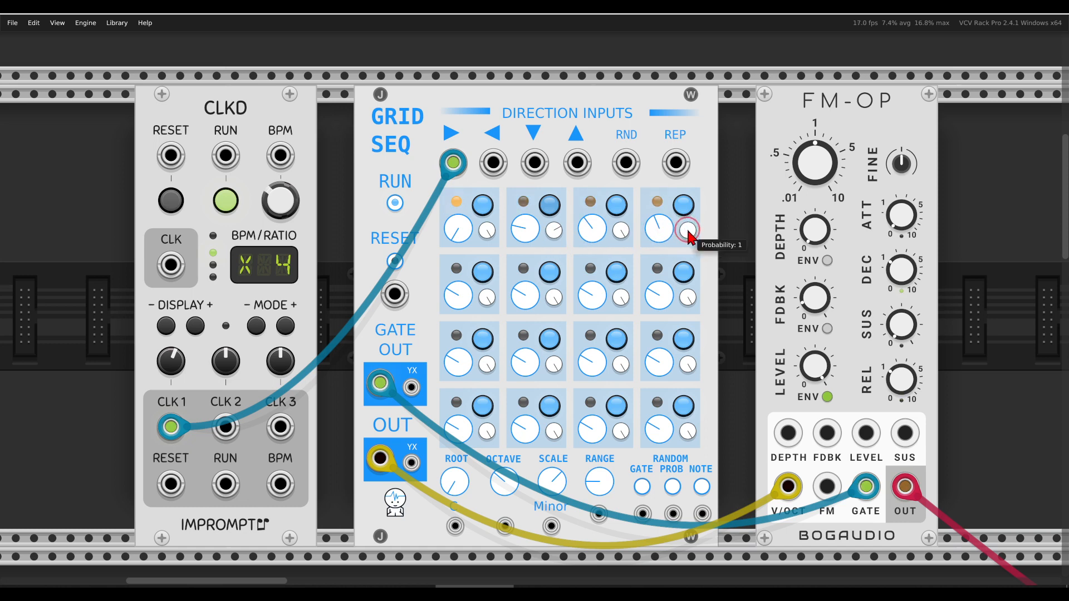
left_click_drag(688, 230, 686, 295)
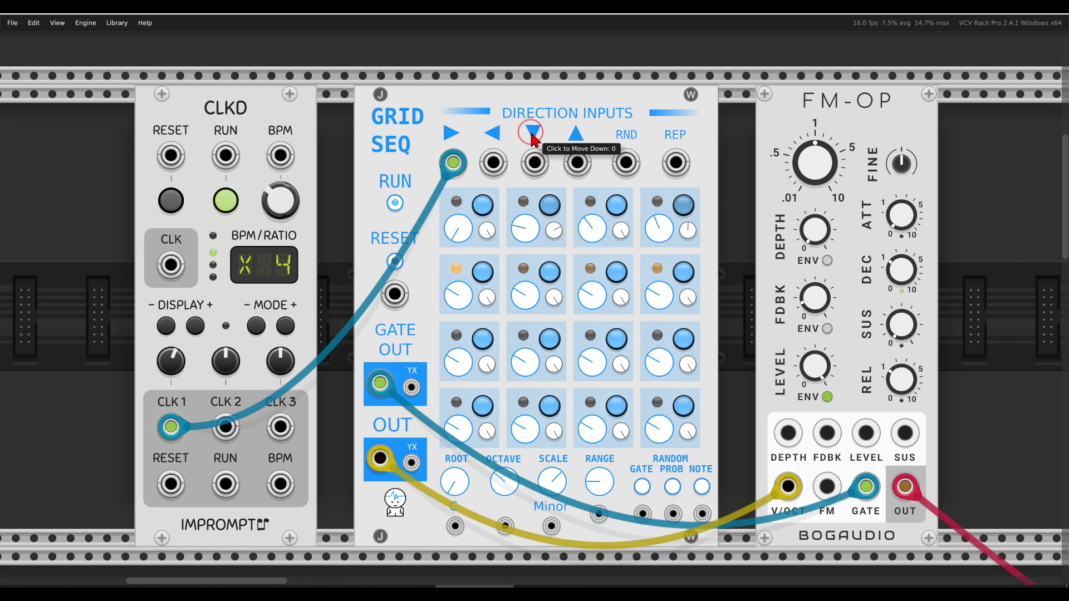
- Vary the second row's note voltages and lower the gate probability of its second step
left_click_drag(457, 296, 463, 311)
left_click_drag(524, 294, 595, 261)
left_click_drag(661, 292, 661, 310)
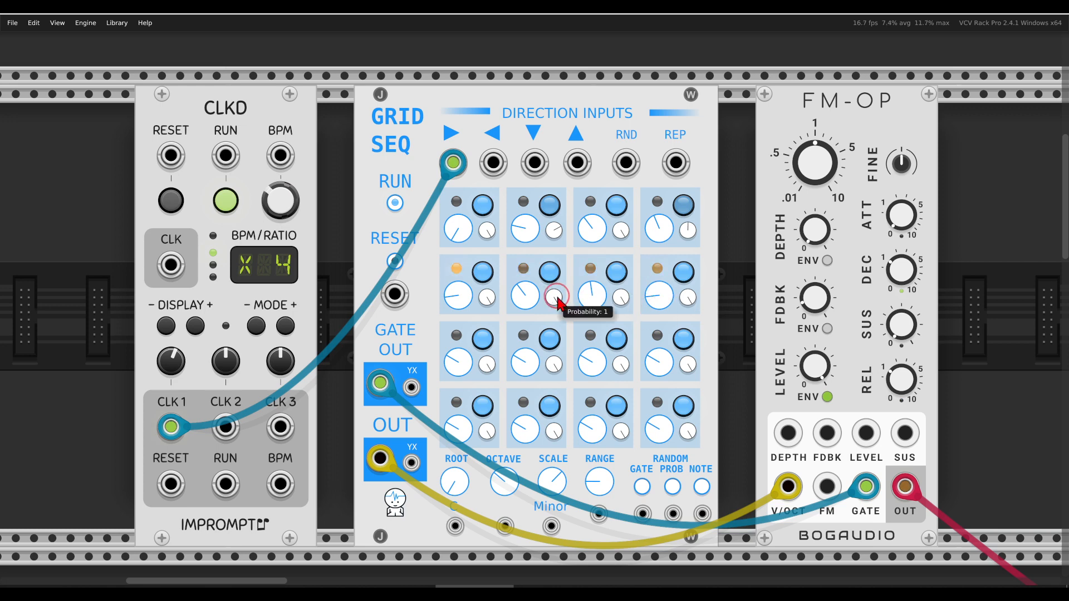
left_click_drag(554, 298, 561, 384)
- Move to the third row, set its first voltage to 0, raise its third and fourth voltages, and lower its fourth step's gate probability
left_click(534, 135)
left_click_drag(464, 363, 471, 438)
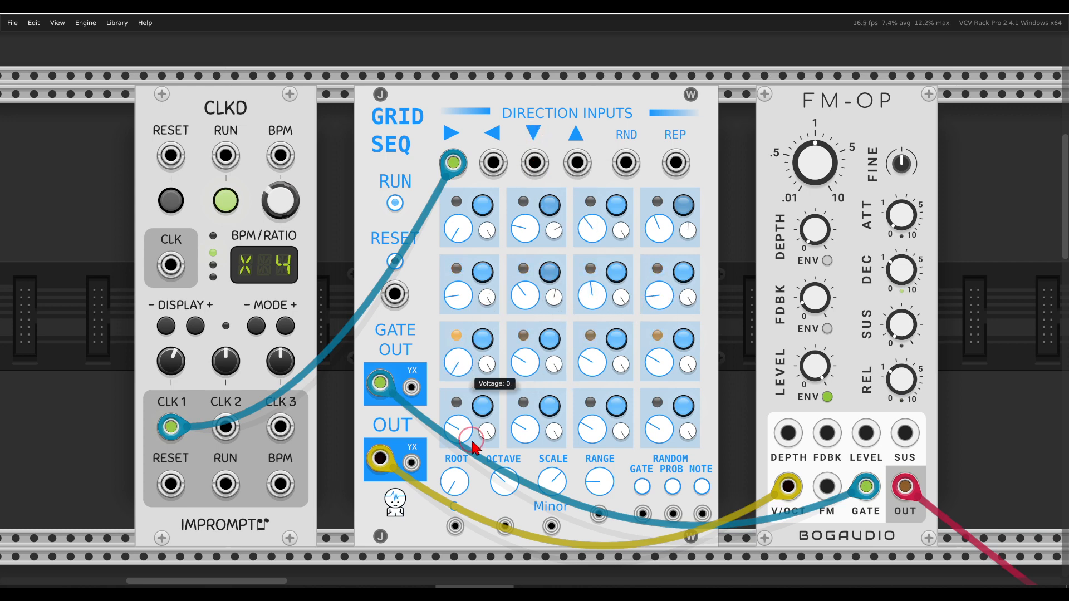
left_click_drag(587, 364, 585, 329)
left_click_drag(650, 365, 645, 313)
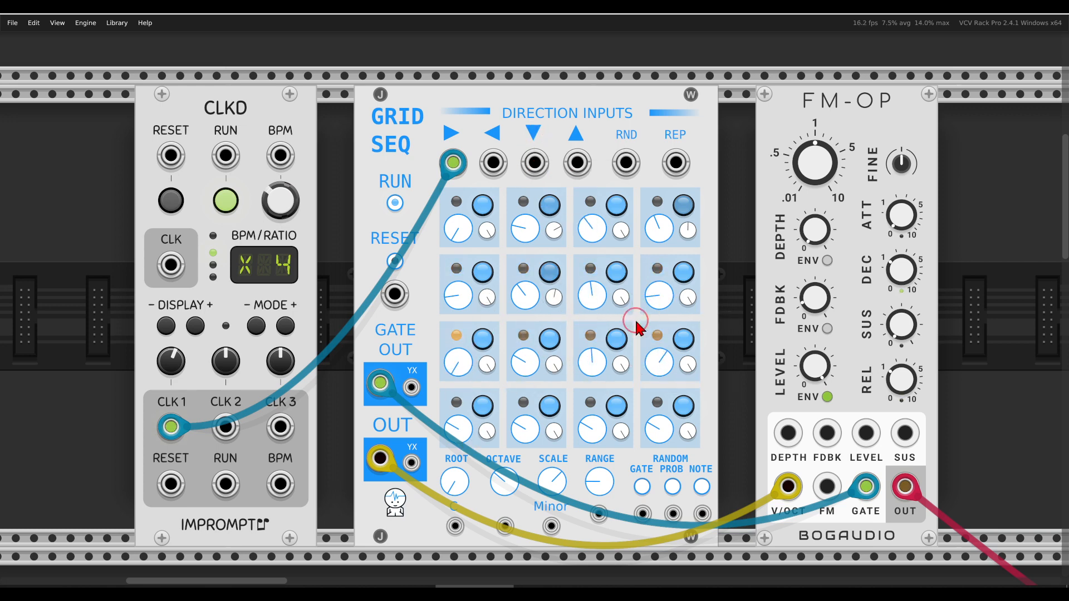
left_click_drag(692, 368, 693, 436)
- Move to the fourth row, vary its note voltages with the fourth at about 1.86, and lower its third step's gate probability
left_click(531, 135)
left_click_drag(469, 426, 470, 450)
left_click_drag(529, 428, 532, 390)
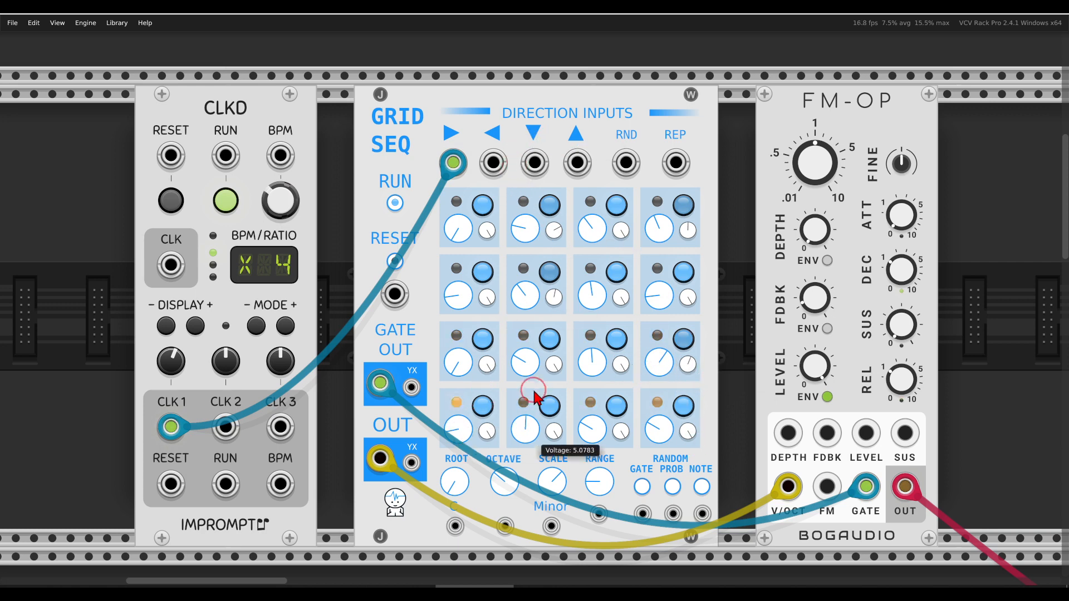
left_click_drag(586, 428, 596, 346)
left_click_drag(623, 437, 630, 499)
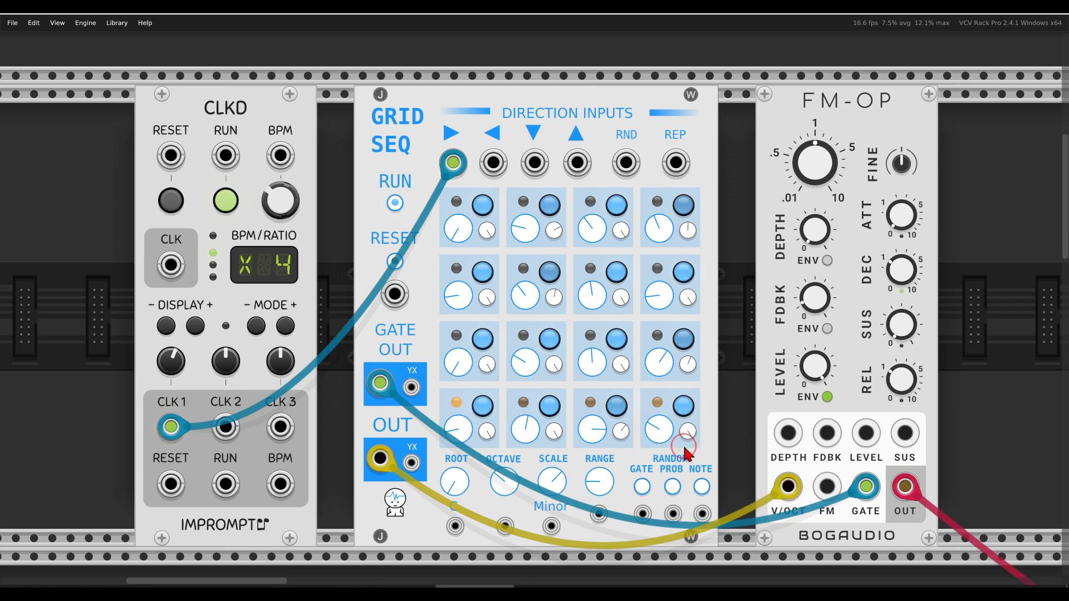
left_click_drag(660, 426, 664, 445)
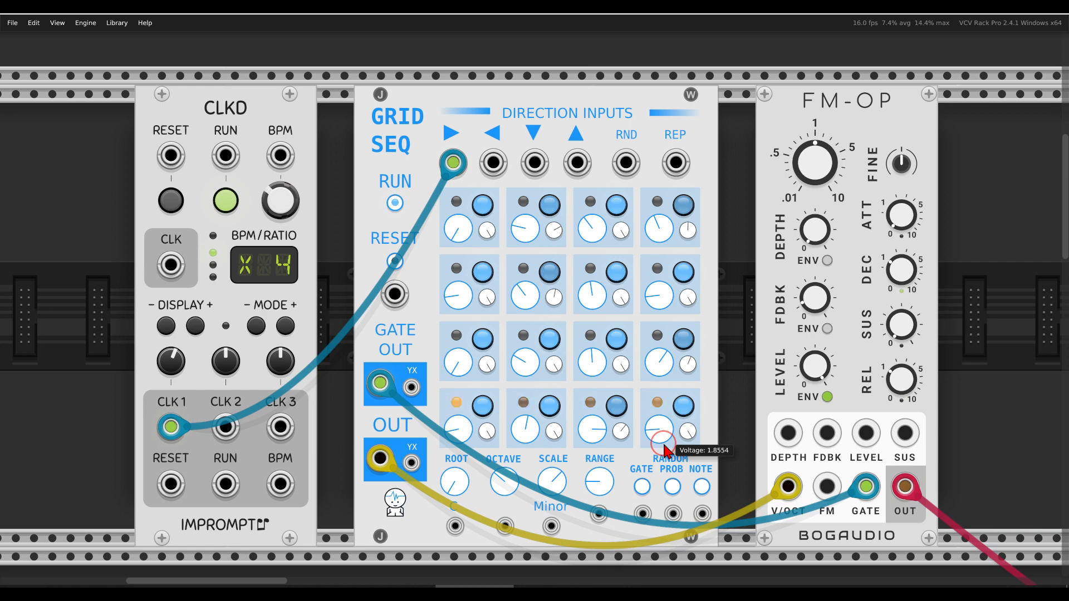
- Move GRID SEQ down one row manually and patch CLKD's master CLK output into its down-direction input
left_click(534, 131)
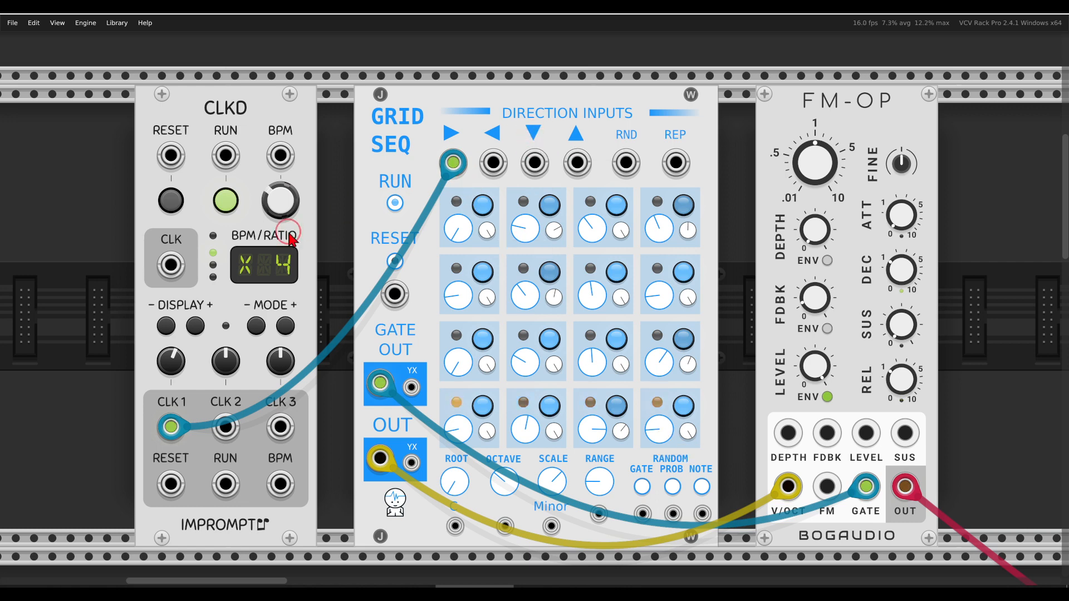
mouse_move(301, 242)
left_mouse_down()
mouse_move(219, 279)
mouse_move(309, 284)
mouse_move(302, 247)
left_mouse_up()
mouse_move(170, 265)
left_mouse_down()
mouse_move(390, 192)
mouse_move(535, 163)
left_mouse_up()
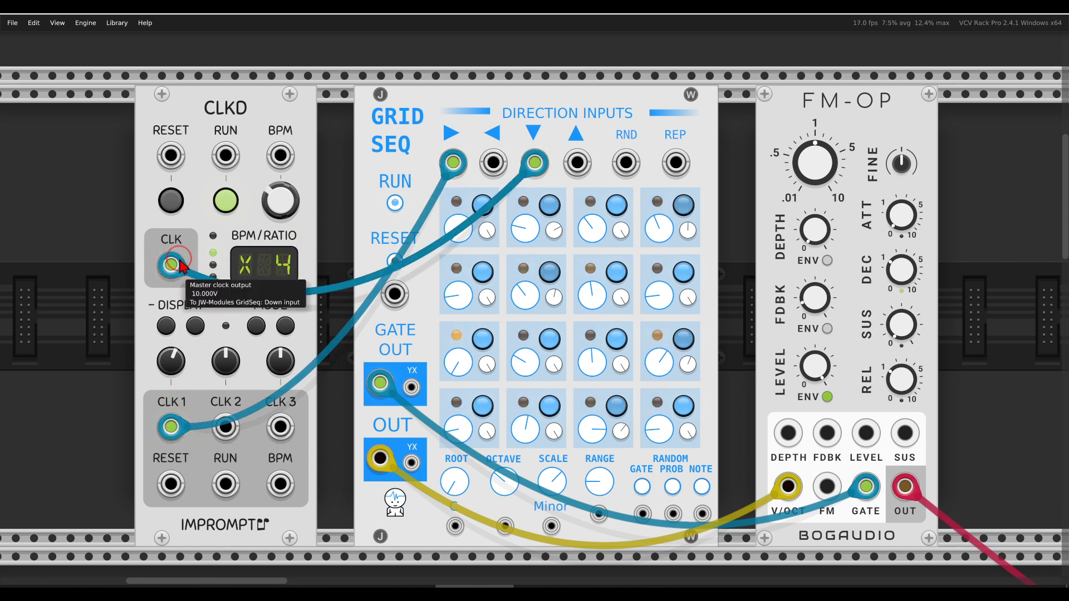
mouse_move(400, 218)
left_mouse_down()
mouse_move(430, 221)
mouse_move(426, 238)
left_mouse_up()
left_click_drag(399, 290, 438, 284)
left_click_drag(424, 276, 428, 299)
left_click_drag(405, 355, 443, 351)
left_click_drag(425, 343, 430, 366)
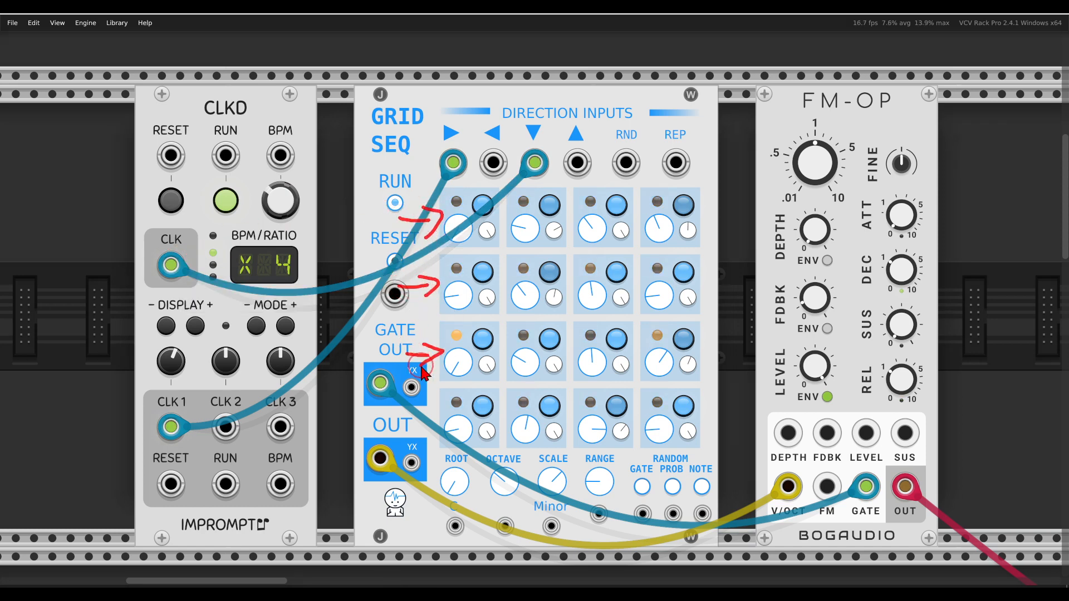
left_click_drag(409, 425, 441, 425)
left_click_drag(423, 413, 425, 442)
key("Escape")
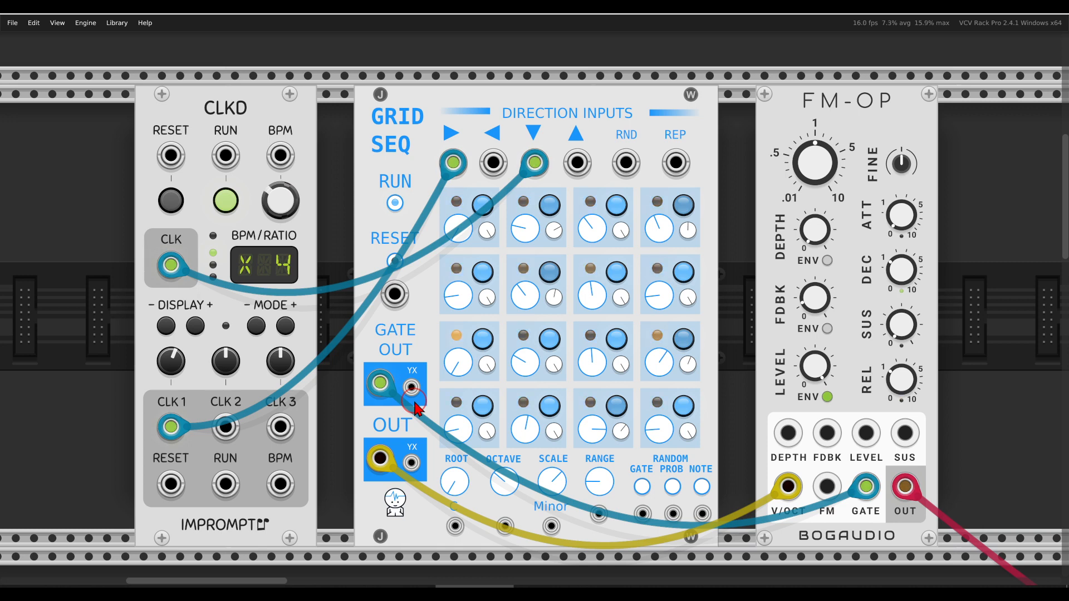
mouse_move(479, 449)
left_mouse_down()
mouse_move(427, 490)
mouse_move(485, 461)
mouse_move(457, 466)
mouse_move(438, 363)
left_mouse_up()
key("Escape")
- Change GRID SEQ's root note, set its scale to Major, and adjust its range
mouse_move(501, 488)
left_mouse_down()
mouse_move(495, 431)
mouse_move(508, 532)
mouse_move(500, 481)
left_mouse_up()
left_click_drag(571, 491, 578, 549)
left_click(601, 491)
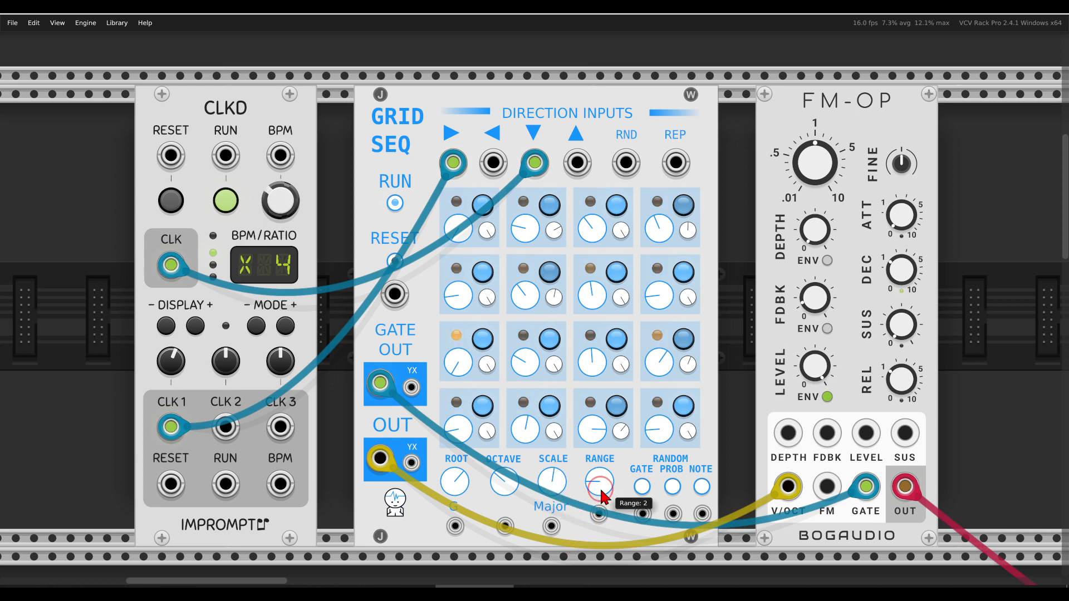
left_click_drag(601, 491, 586, 417)
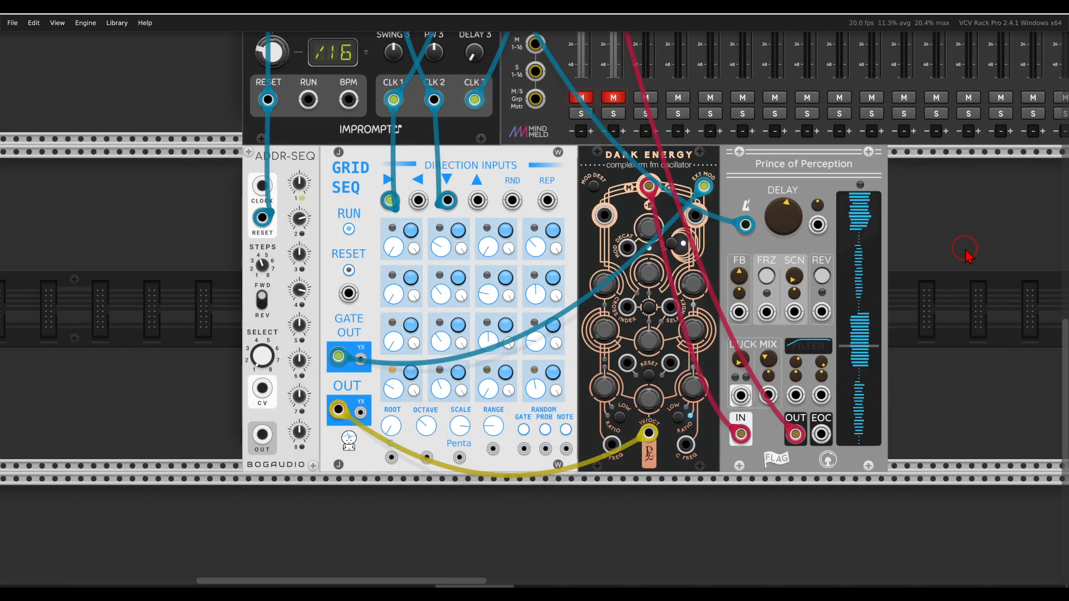
- Unmute the first mixer channel in the larger patch with the Dark Energy oscillator
mouse_move(738, 150)
left_mouse_down()
mouse_move(717, 136)
mouse_move(575, 177)
mouse_move(712, 140)
left_mouse_up()
left_click(581, 97)
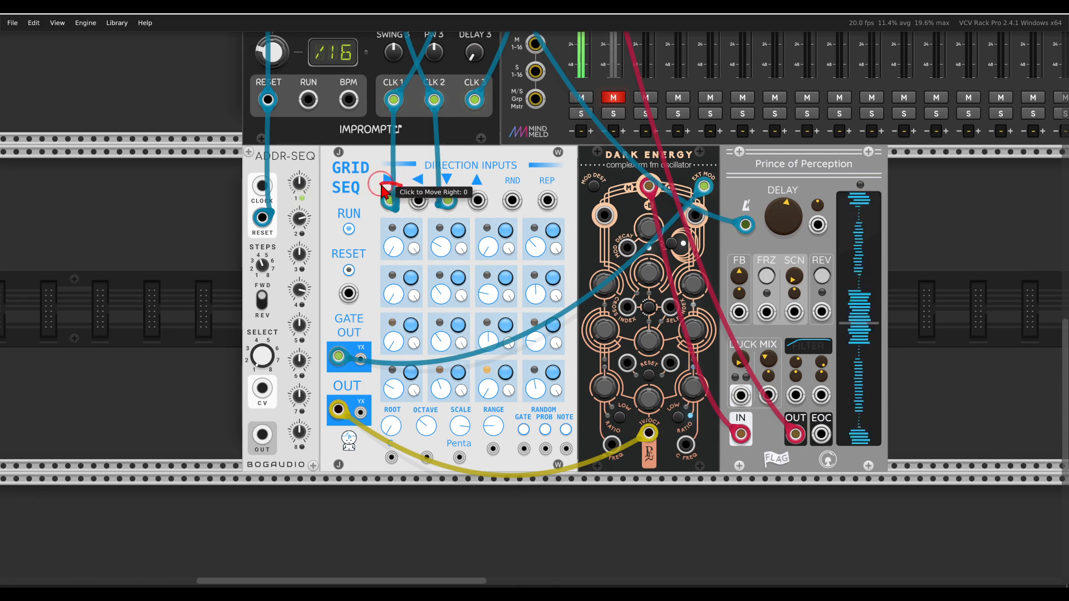
mouse_move(401, 201)
left_mouse_down()
mouse_move(392, 227)
mouse_move(399, 207)
left_mouse_up()
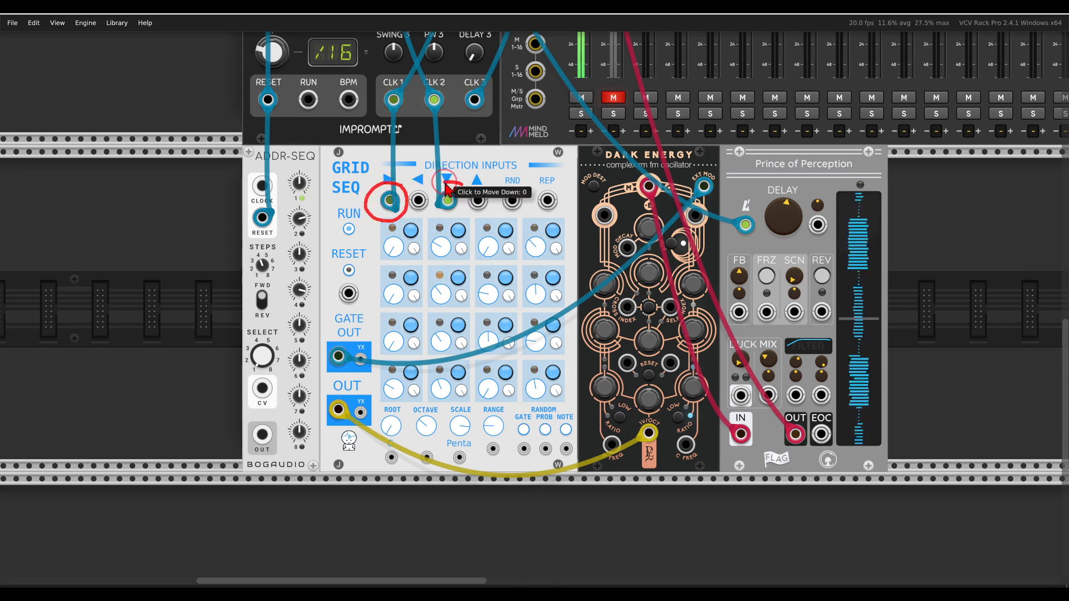
mouse_move(462, 182)
left_mouse_down()
mouse_move(431, 220)
mouse_move(473, 211)
mouse_move(462, 184)
left_mouse_up()
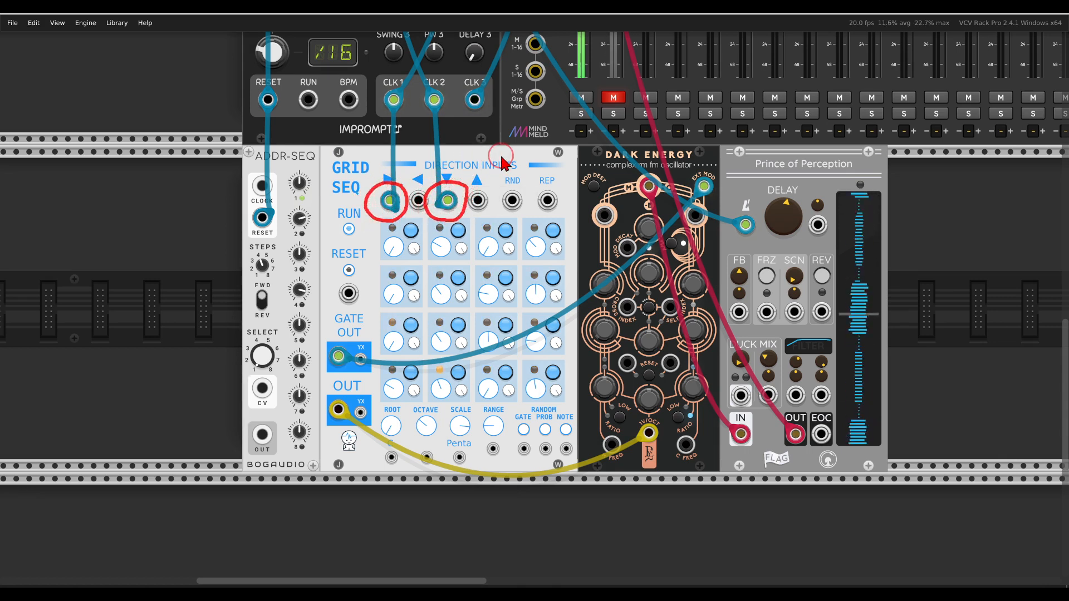
key("Escape")
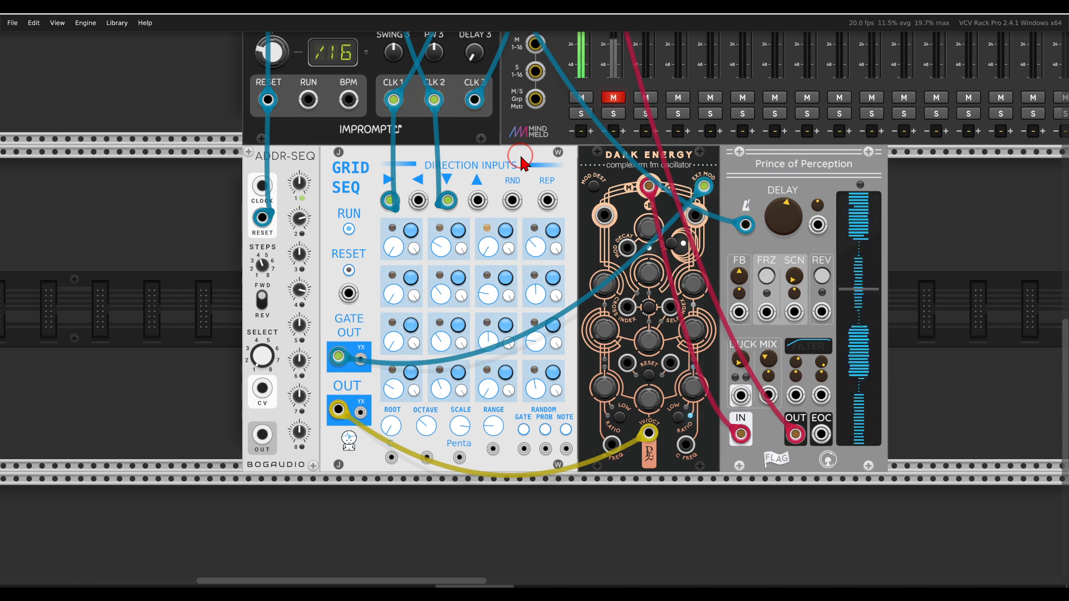
- Examine the ADDR-SEQ module's step count and the voltages of its first four steps
scroll(523, 163, "up", 5)
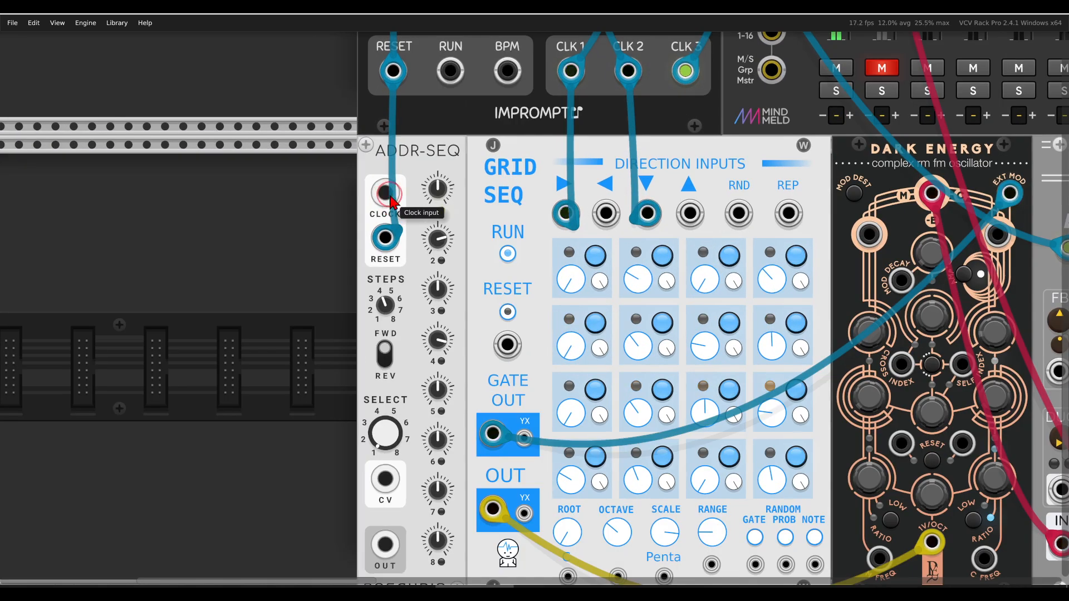
left_click_drag(390, 195, 431, 121)
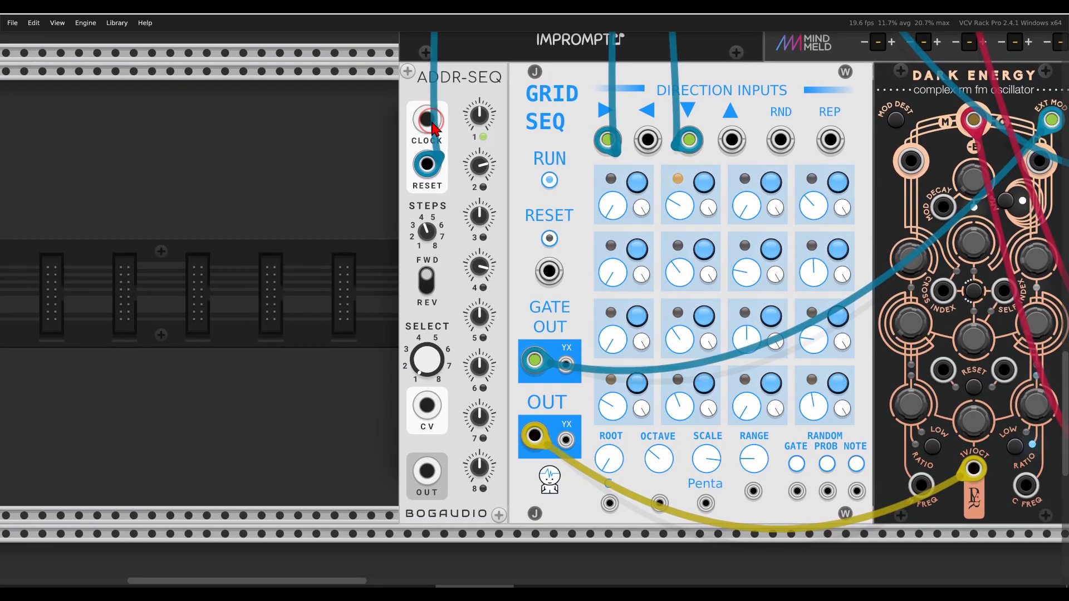
mouse_move(442, 206)
left_mouse_down()
mouse_move(421, 208)
mouse_move(416, 255)
mouse_move(451, 218)
left_mouse_up()
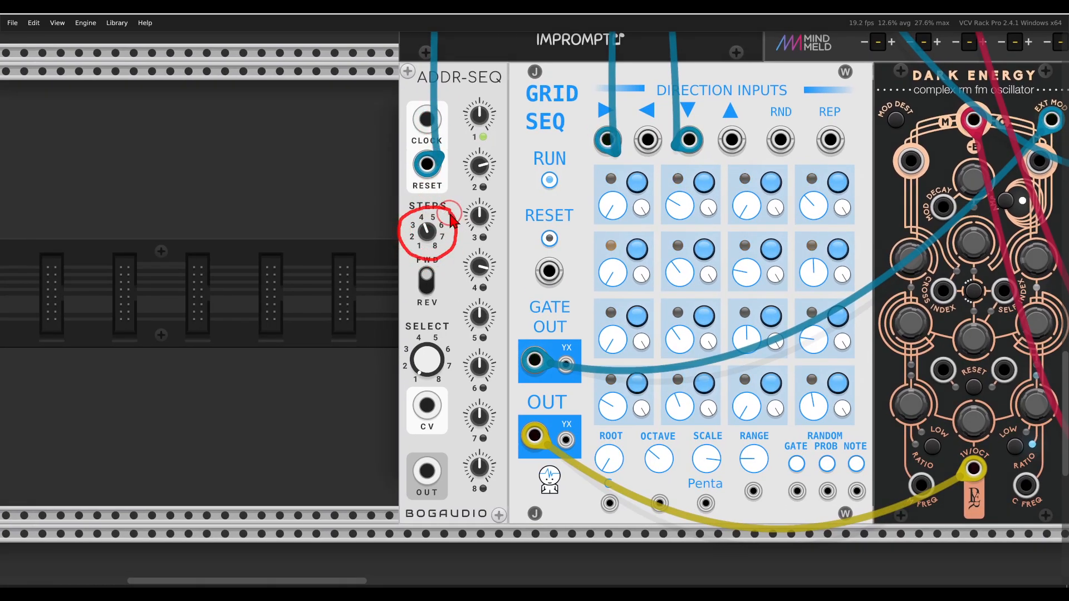
mouse_move(498, 109)
left_mouse_down()
mouse_move(490, 94)
mouse_move(454, 97)
mouse_move(462, 142)
mouse_move(506, 130)
mouse_move(499, 100)
left_mouse_up()
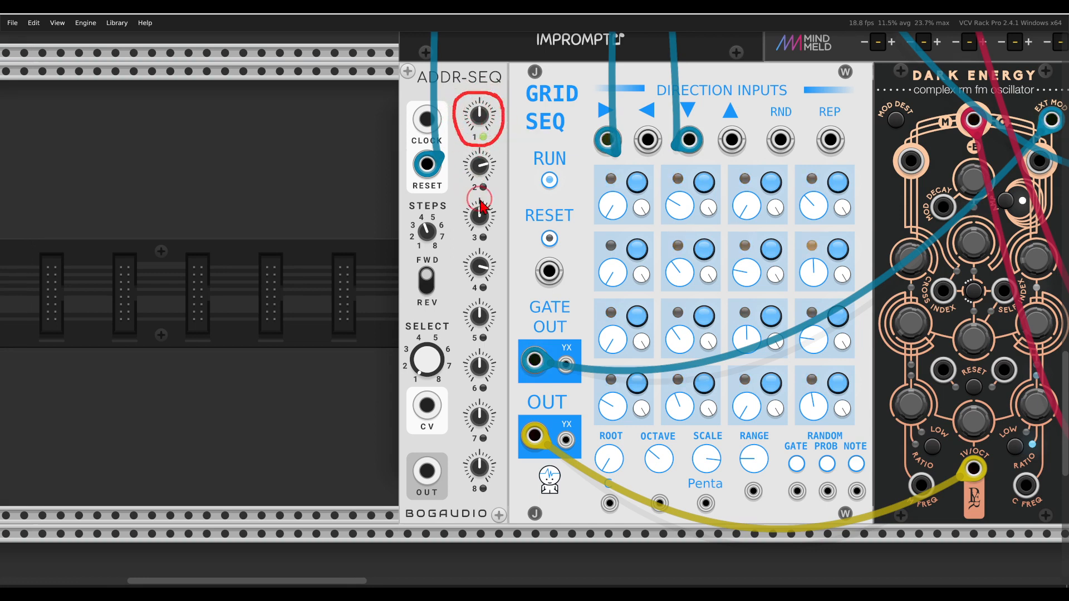
mouse_move(504, 200)
left_mouse_down()
mouse_move(464, 205)
mouse_move(469, 245)
mouse_move(511, 225)
left_mouse_up()
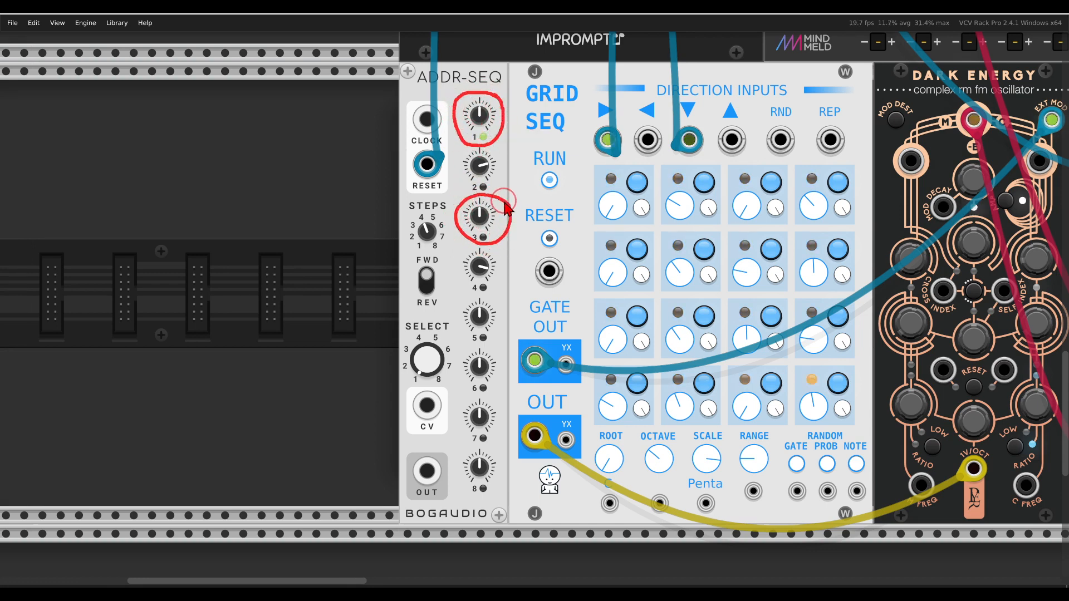
mouse_move(502, 148)
left_mouse_down()
mouse_move(487, 146)
mouse_move(477, 190)
mouse_move(504, 149)
left_mouse_up()
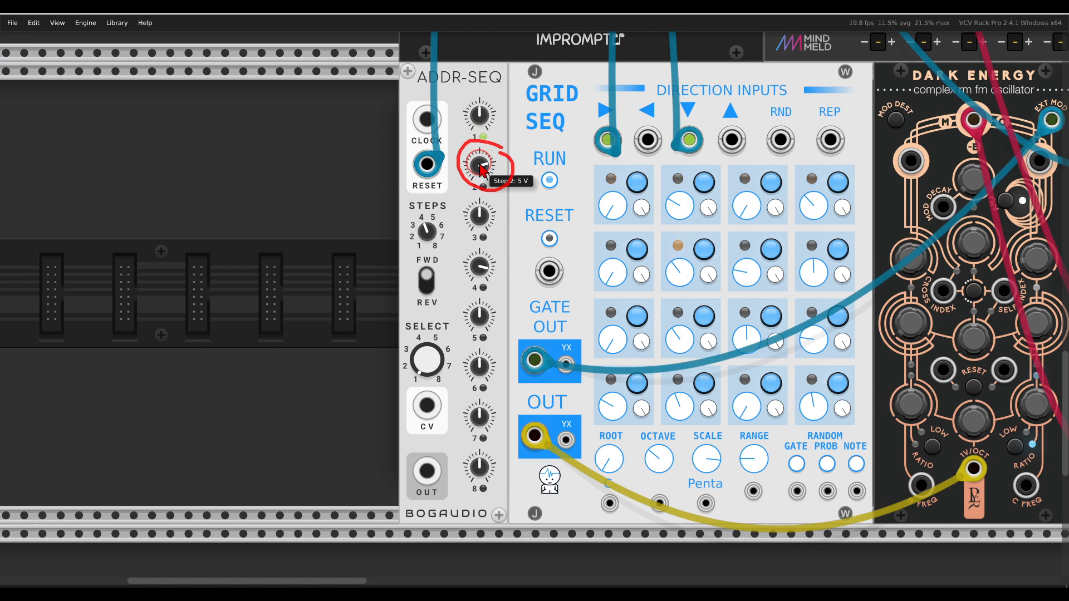
mouse_move(499, 257)
left_mouse_down()
mouse_move(456, 275)
mouse_move(500, 295)
mouse_move(502, 259)
left_mouse_up()
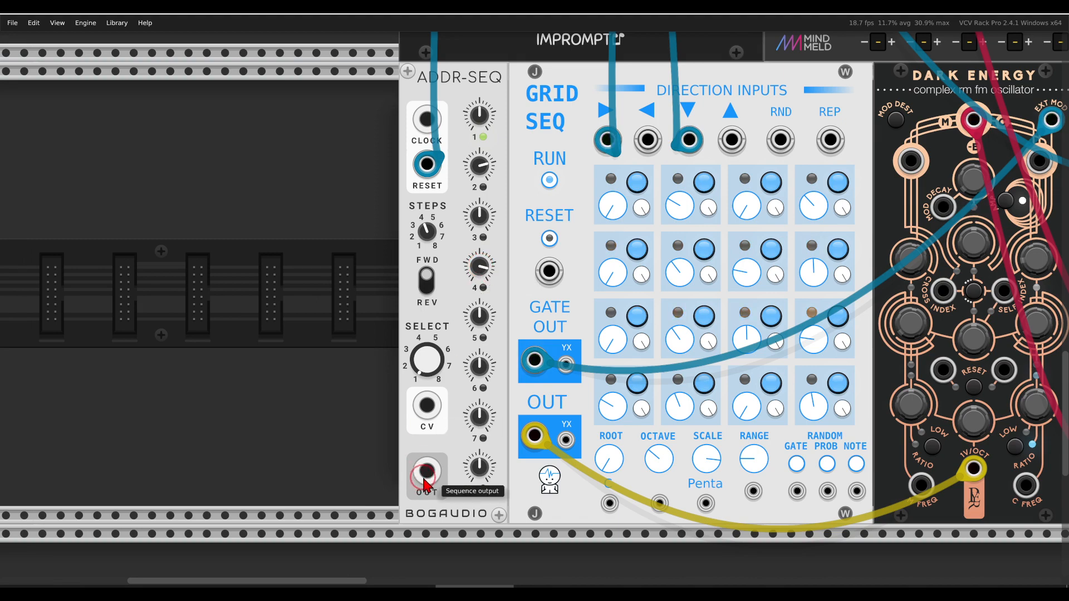
- Patch the ADDR-SEQ sequence output into GRID SEQ's root CV input
left_click_drag(427, 471, 577, 503)
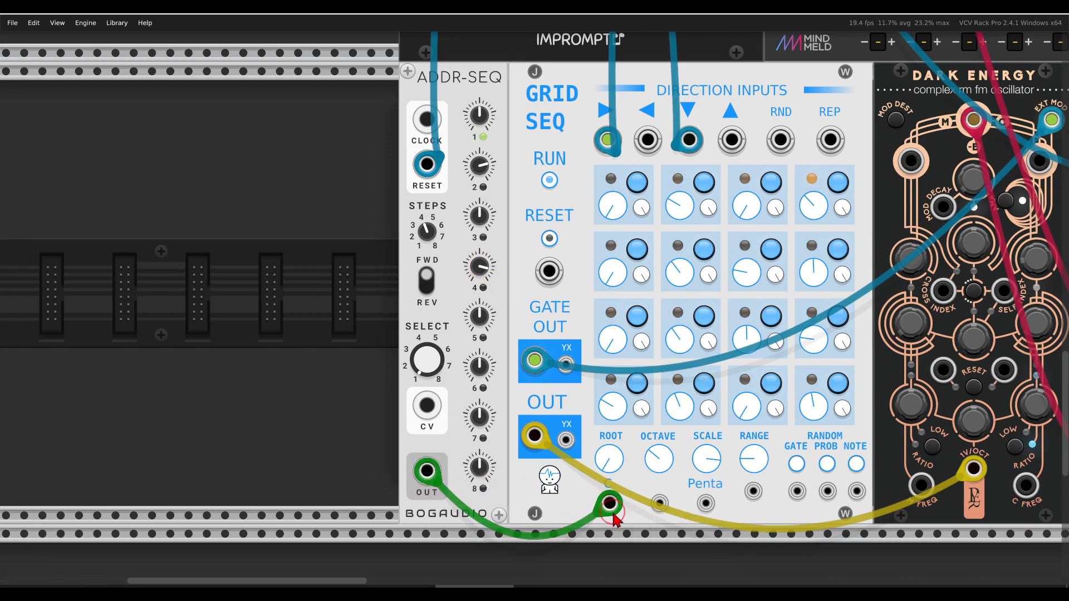
scroll(573, 238, "down", 3)
scroll(565, 206, "up", 3)
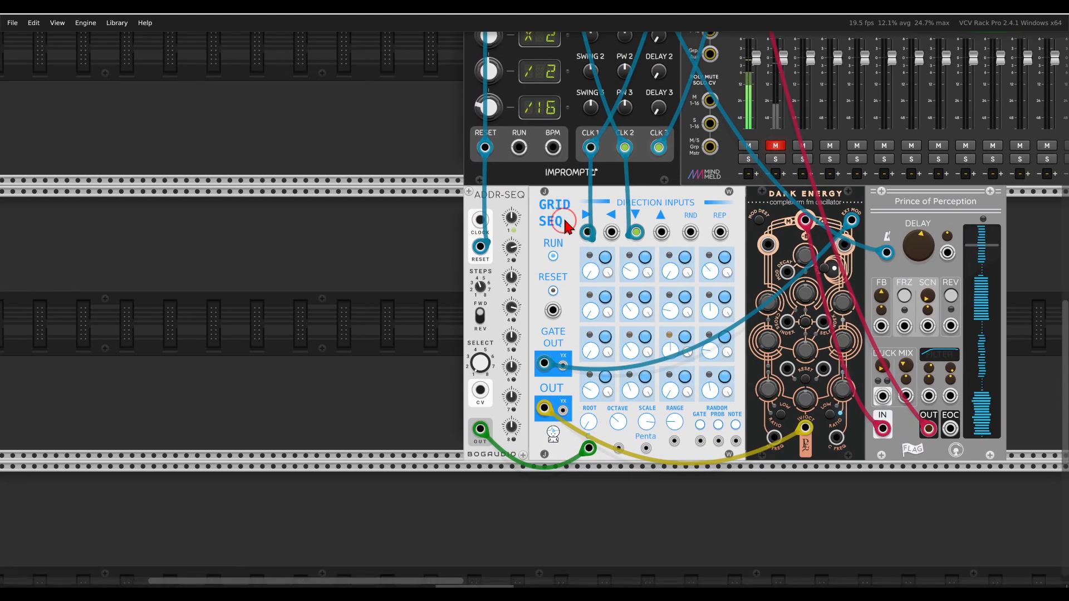
- Patch CLOCKED's CLK 3 output, with its /16 ratio, into the ADDR-SEQ clock input
left_click_drag(479, 252, 655, 175)
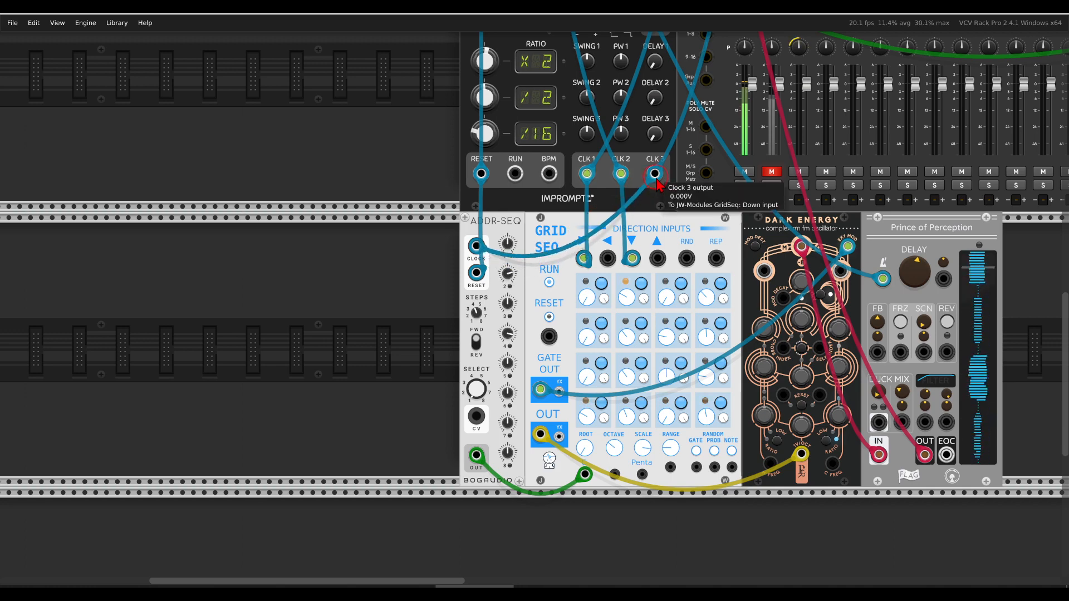
scroll(518, 120, "up", 3)
left_click(483, 103)
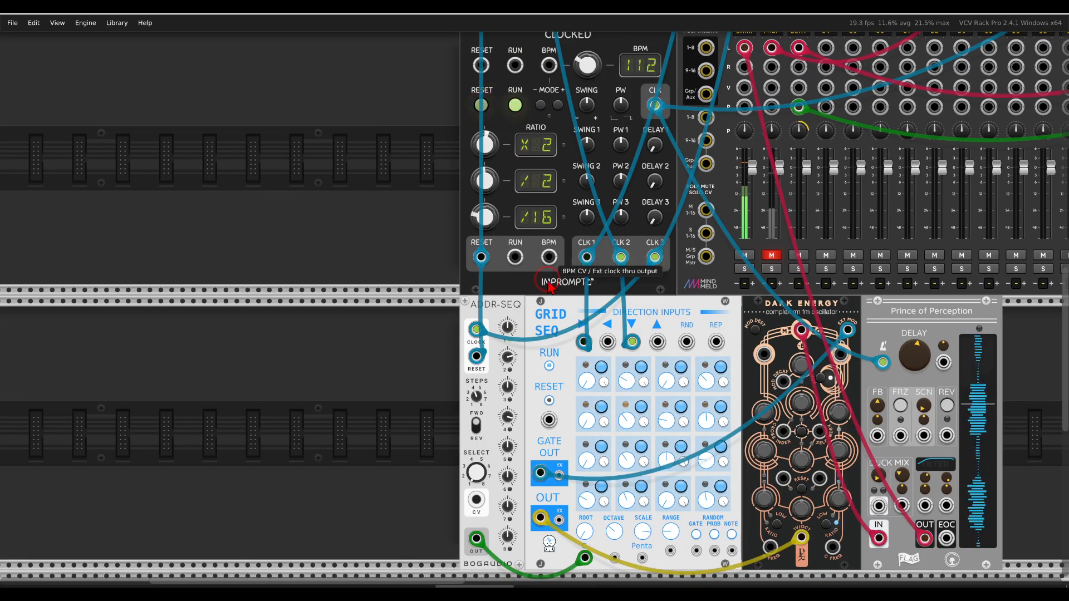
scroll(630, 324, "down", 4)
scroll(633, 328, "up", 1)
left_click_drag(664, 328, 538, 317)
scroll(554, 325, "up", 1)
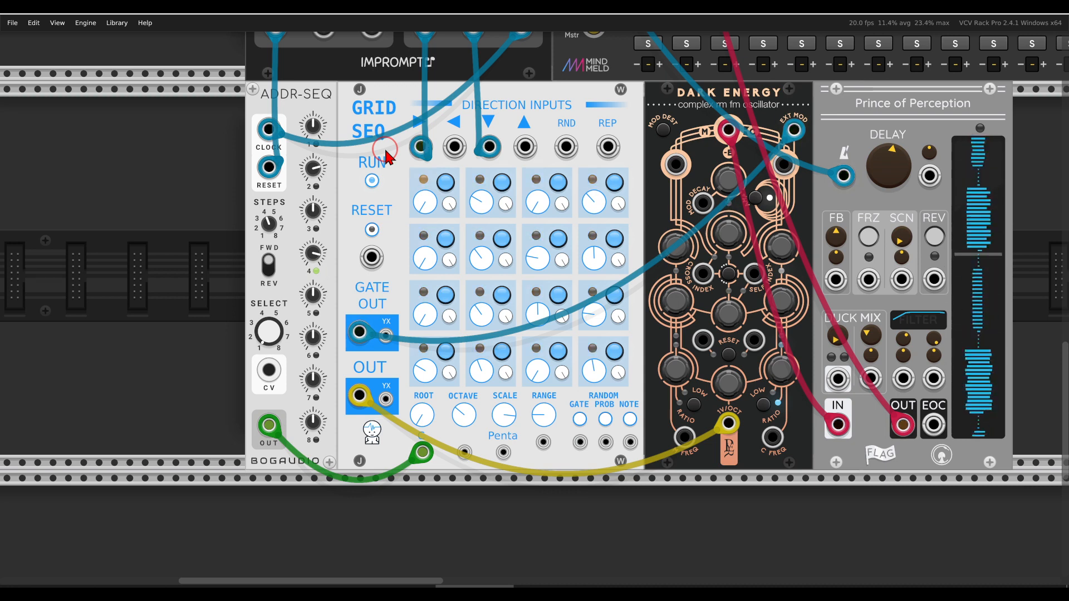
- Turn off the gate of the fourth step in the first row of the GRID SEQ driving FM-OP
scroll(542, 214, "up", 10)
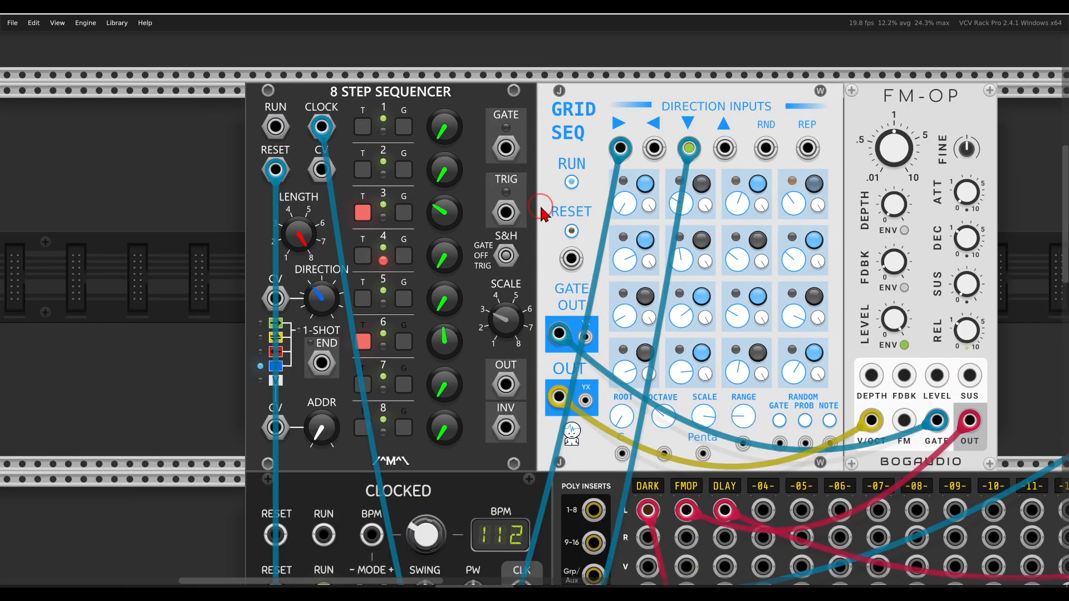
left_click_drag(552, 203, 516, 185)
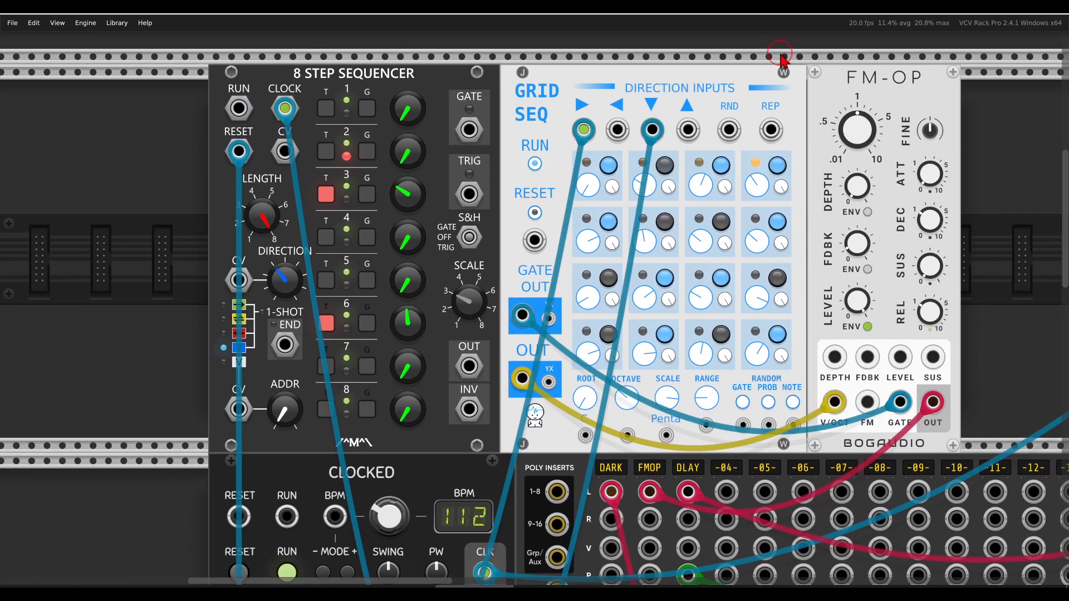
mouse_move(919, 64)
left_mouse_down()
mouse_move(832, 64)
mouse_move(927, 64)
left_mouse_up()
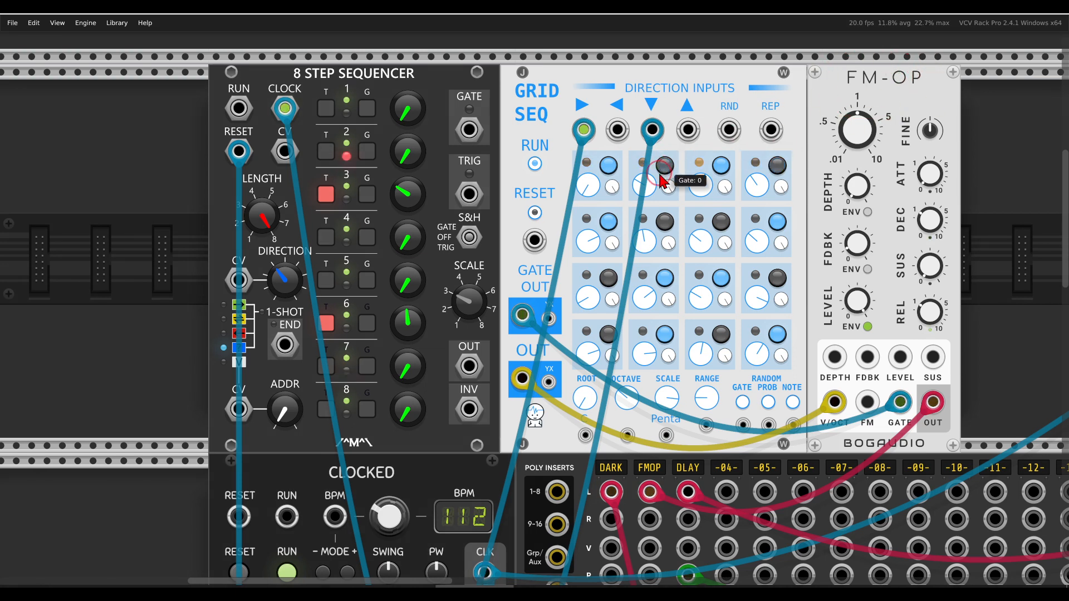
mouse_move(597, 113)
left_mouse_down()
mouse_move(558, 107)
mouse_move(608, 132)
mouse_move(593, 107)
mouse_move(637, 148)
mouse_move(665, 112)
left_mouse_up()
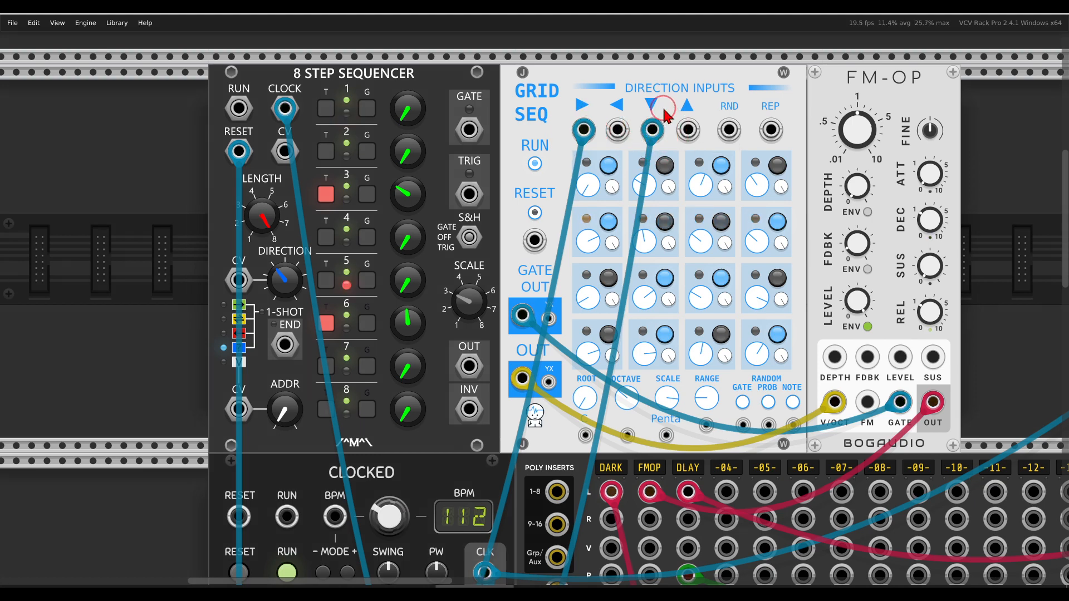
- Unmute the FMOP mixer channel and solo it
scroll(671, 219, "down", 1)
scroll(671, 218, "down", 9)
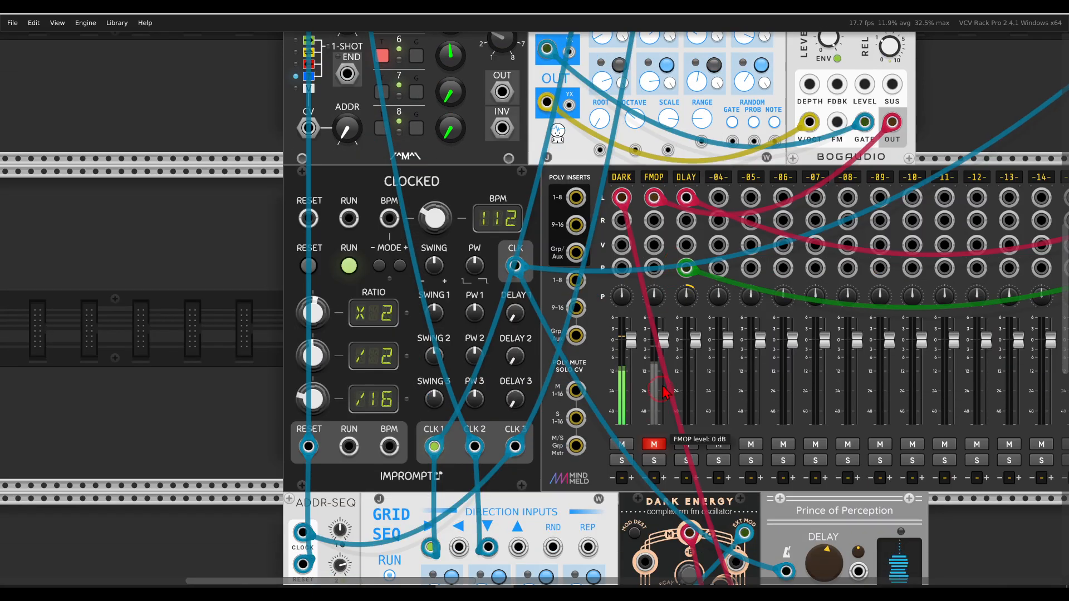
left_click(654, 444)
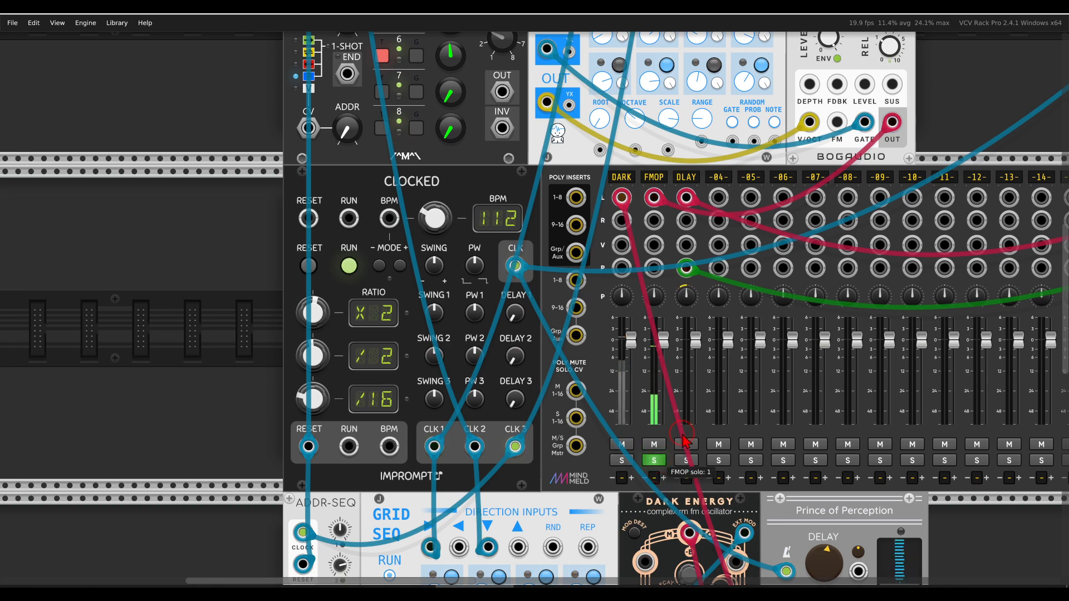
- Patch the ADDR-SEQ sequence output into the root note input of the GRID SEQ driving FM-OP
scroll(759, 278, "up", 3)
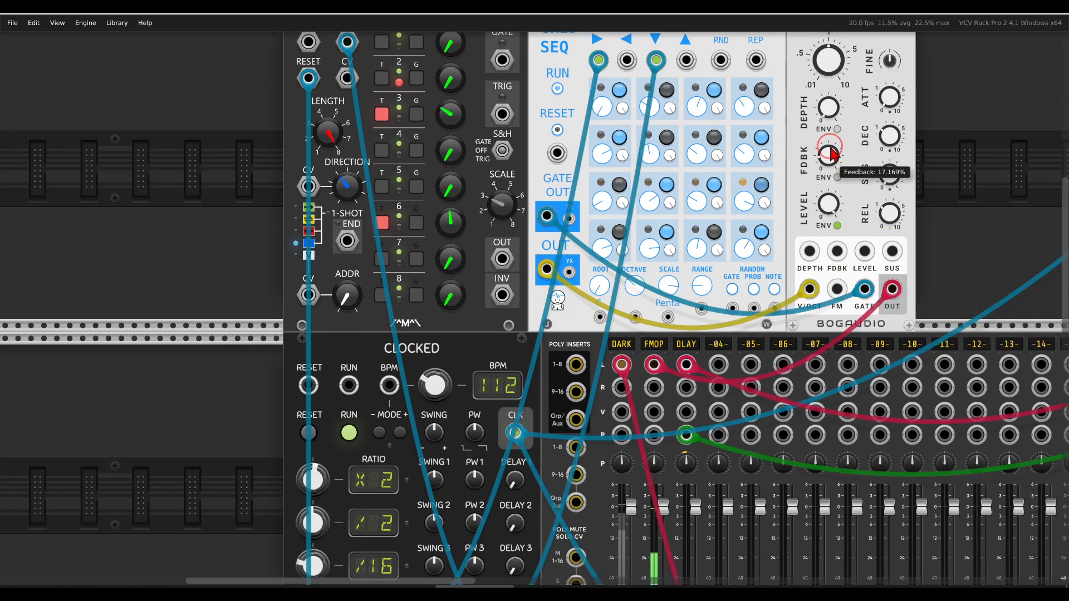
scroll(611, 243, "up", 2)
scroll(551, 290, "up", 1)
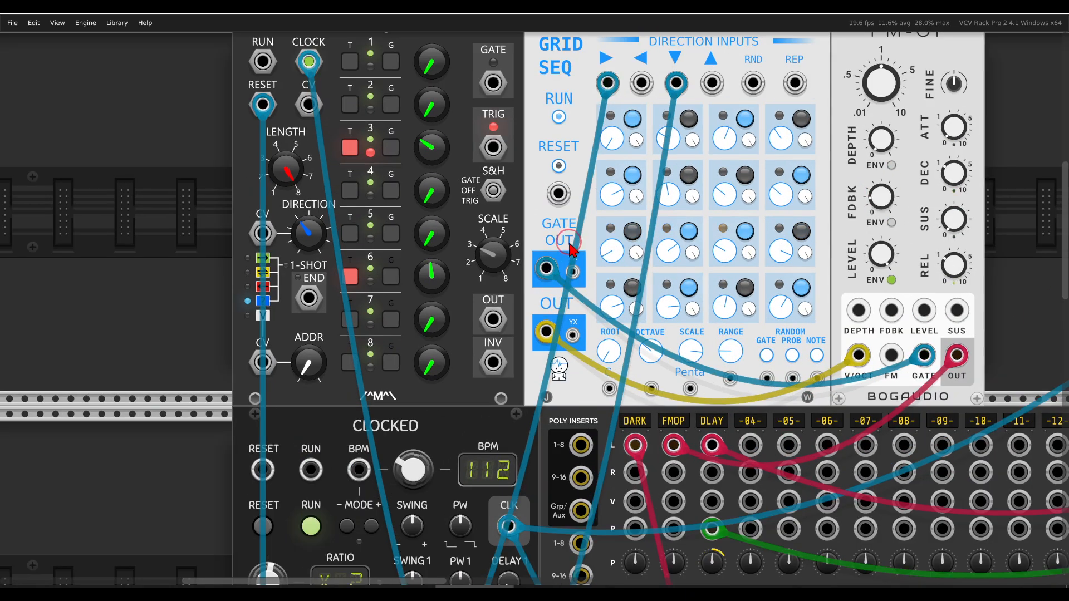
left_click_drag(570, 242, 547, 293)
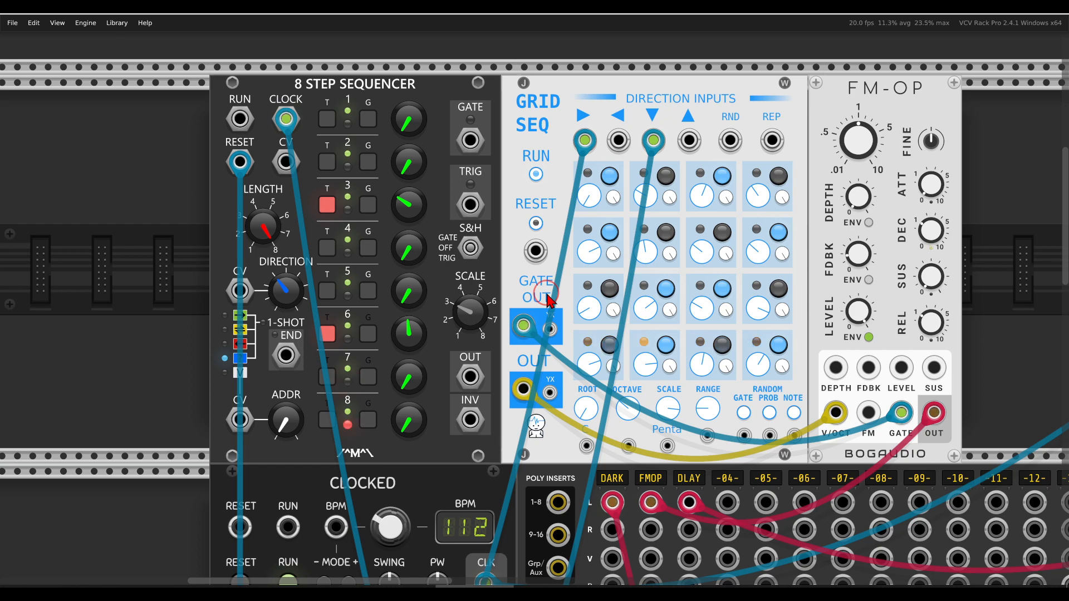
scroll(540, 293, "down", 2)
left_click_drag(577, 334, 616, 114)
scroll(465, 455, "down", 3)
left_click_drag(417, 497, 667, 332)
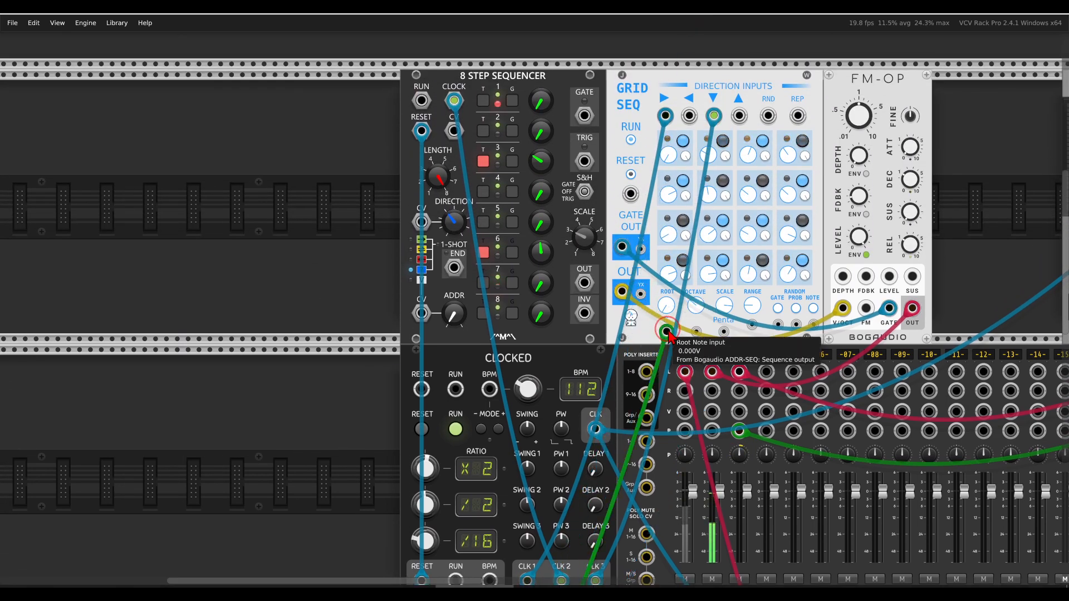
- Try a range of 3 on the GRID SEQ driving FM-OP and return it to 2
scroll(686, 260, "up", 1)
left_click_drag(655, 185, 627, 231)
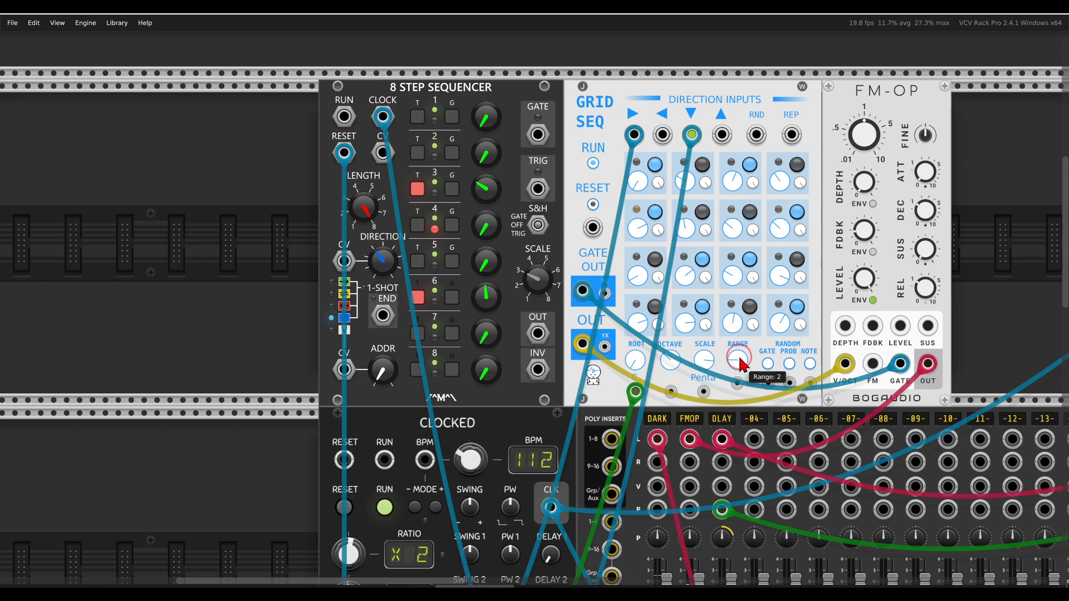
scroll(735, 351, "up", 1)
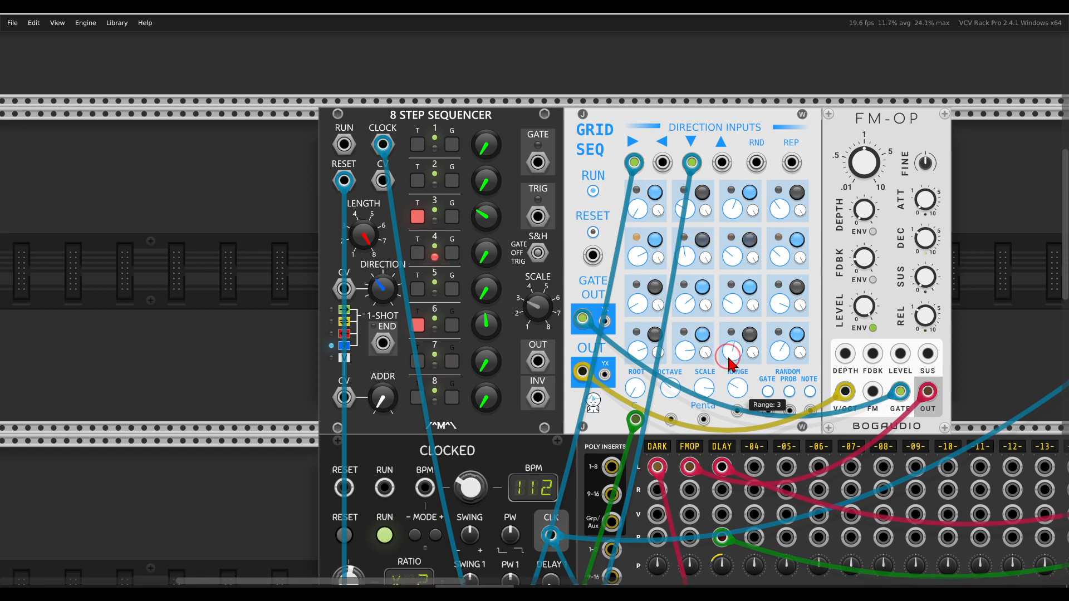
mouse_move(737, 389)
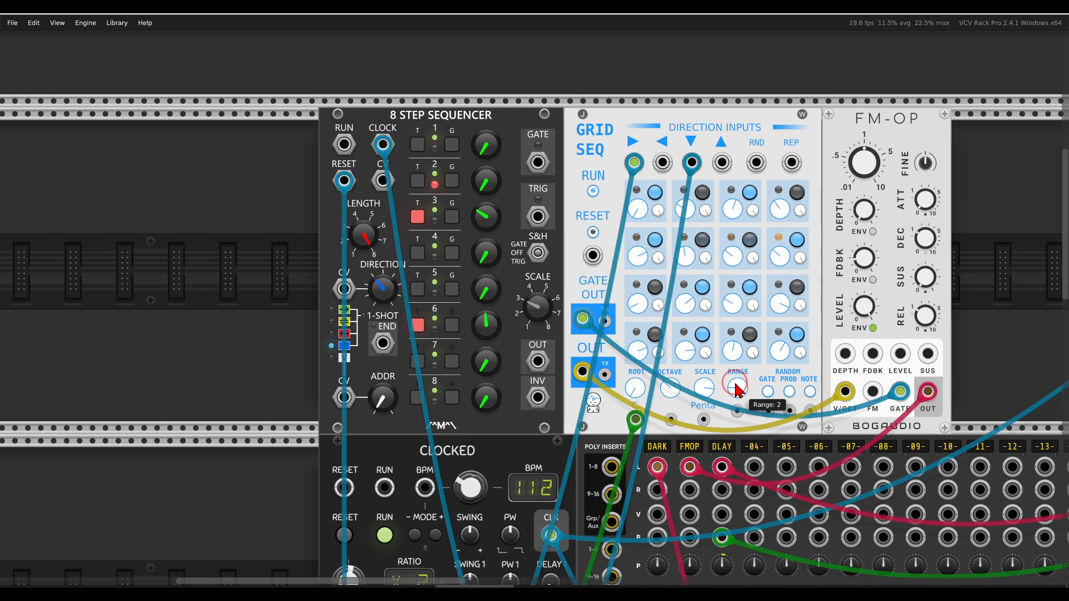
- Return the 8 STEP SEQUENCER's direction to the blue-marked mode and patch its OUT into the range CV input of FM-OP's GRID SEQ
scroll(381, 287, "up", 1, "ctrl")
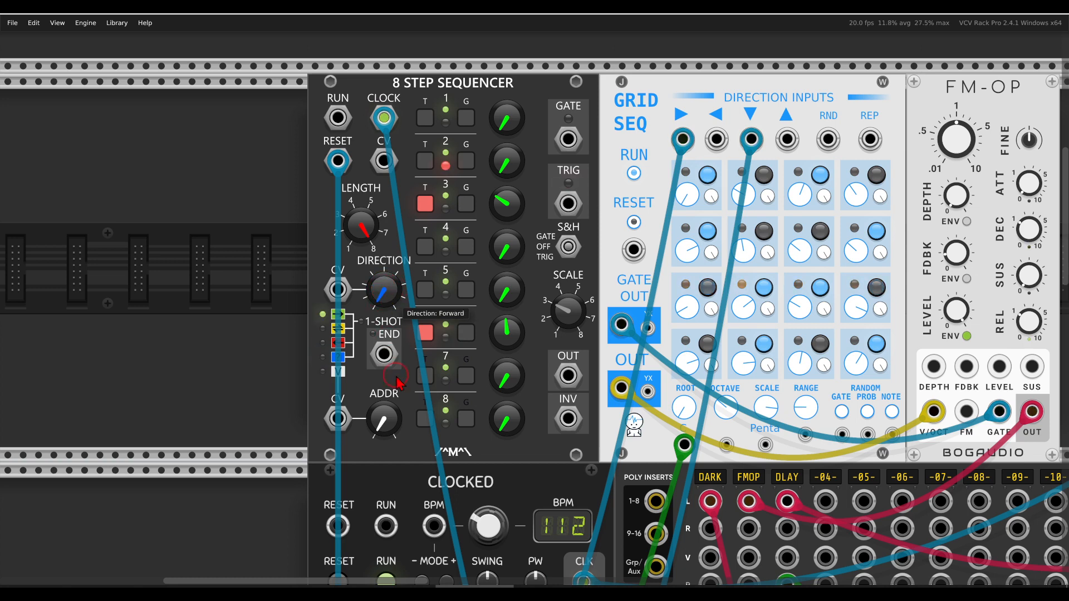
mouse_move(388, 290)
left_mouse_down()
mouse_move(372, 319)
mouse_move(392, 285)
left_mouse_up()
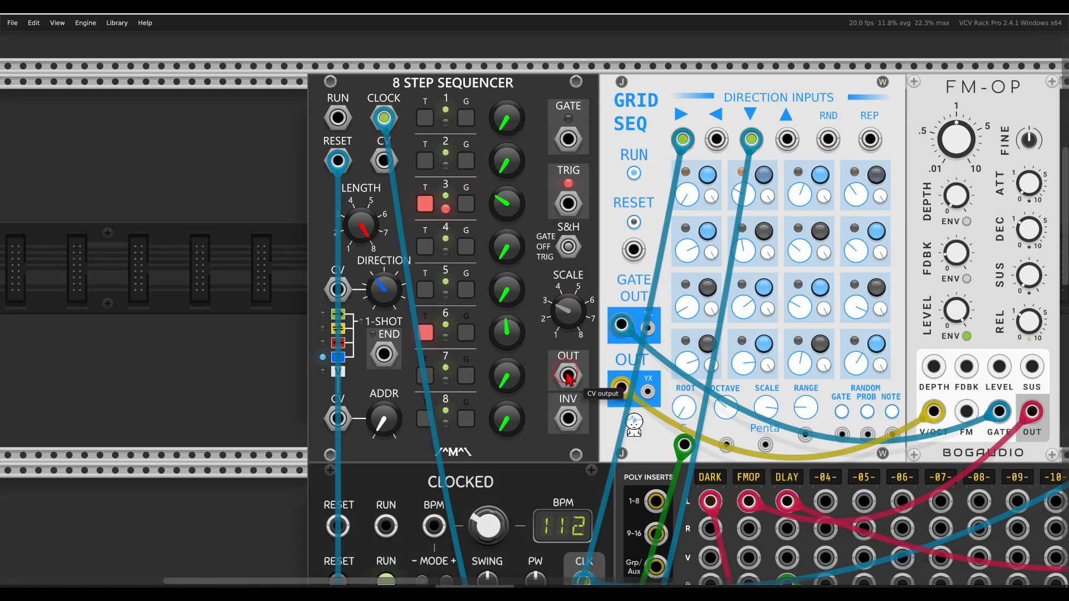
left_click_drag(568, 376, 806, 434)
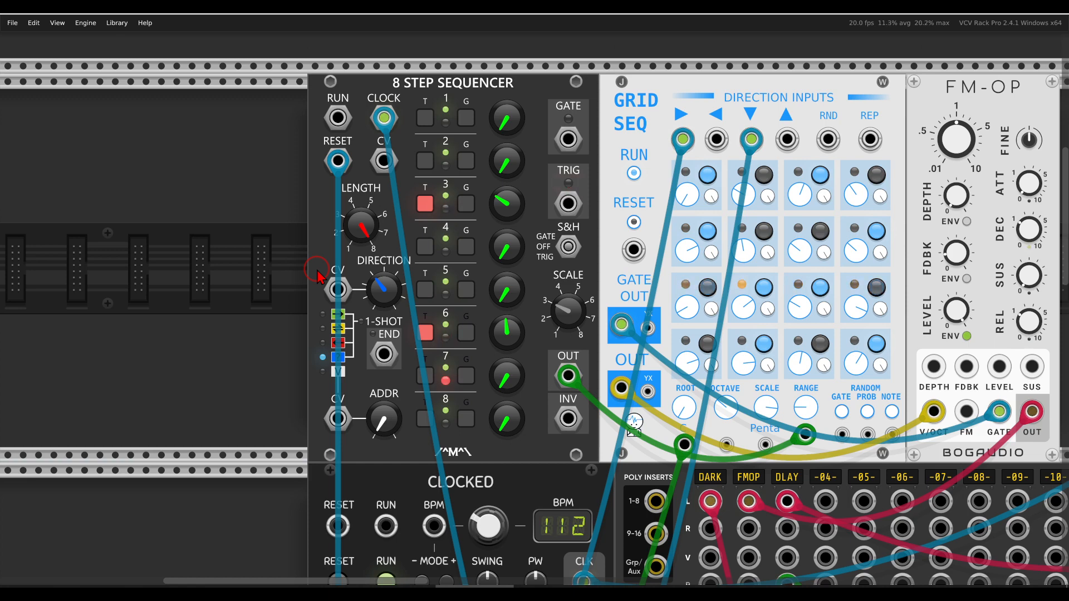
- Turn off the solo on the FMOP mixer channel
scroll(318, 277, "down", 10)
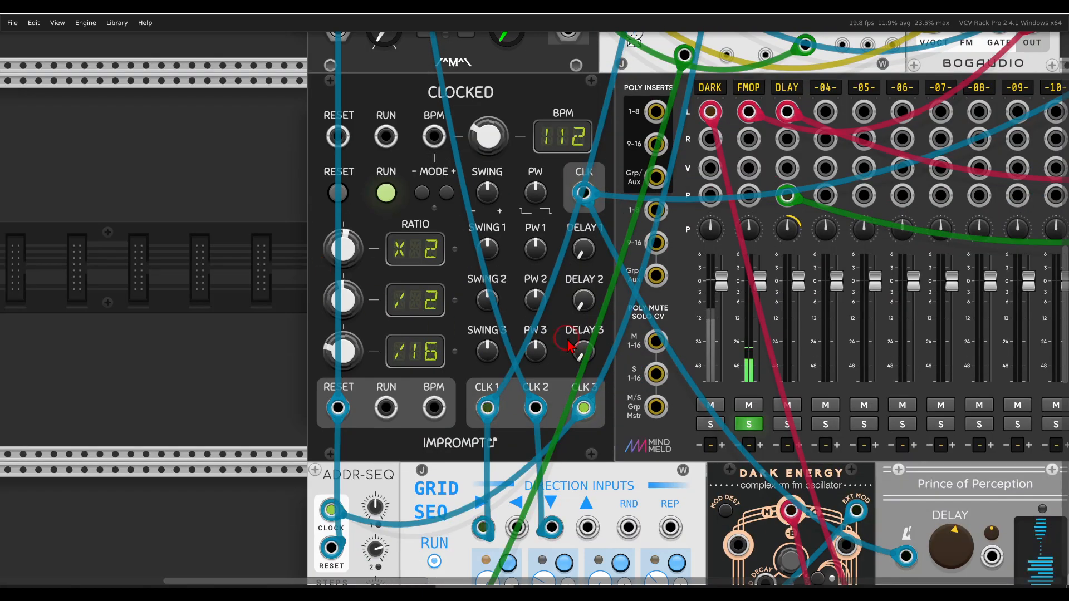
scroll(743, 432, "up", 10)
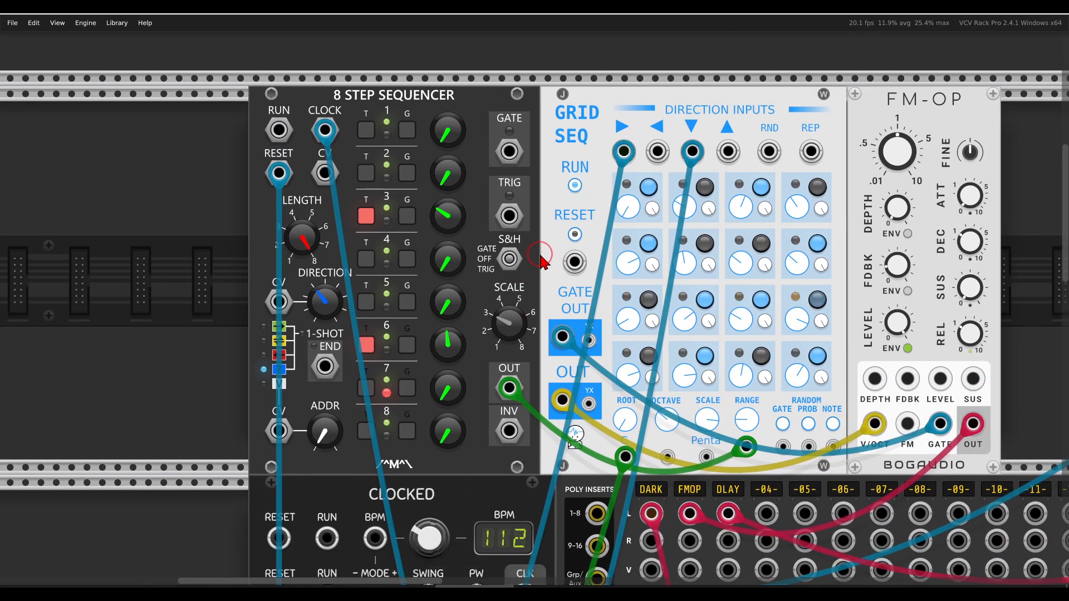
left_click_drag(540, 255, 531, 246)
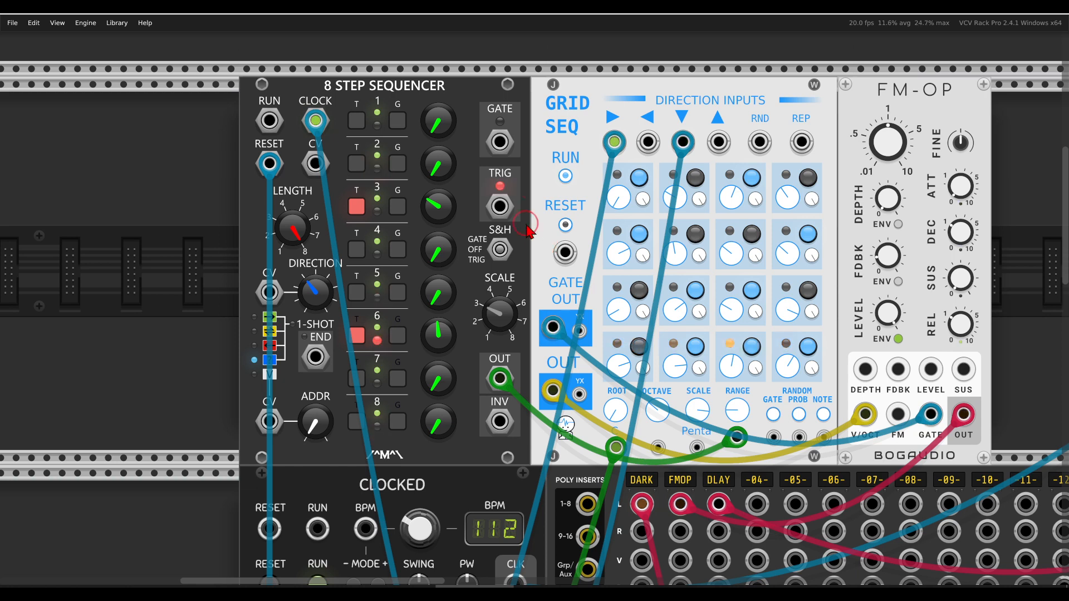
- Patch the FM-OP signal output into the channel input of the VCA beside the ADSR EG
mouse_move(524, 170)
left_mouse_down()
mouse_move(475, 187)
mouse_move(515, 231)
mouse_move(524, 172)
left_mouse_up()
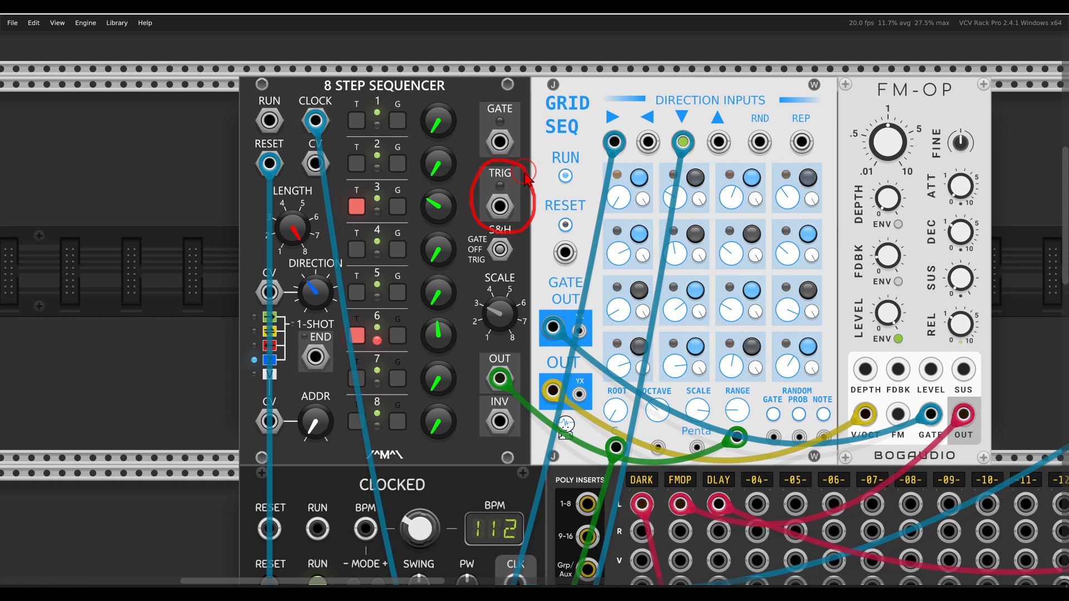
key("Escape")
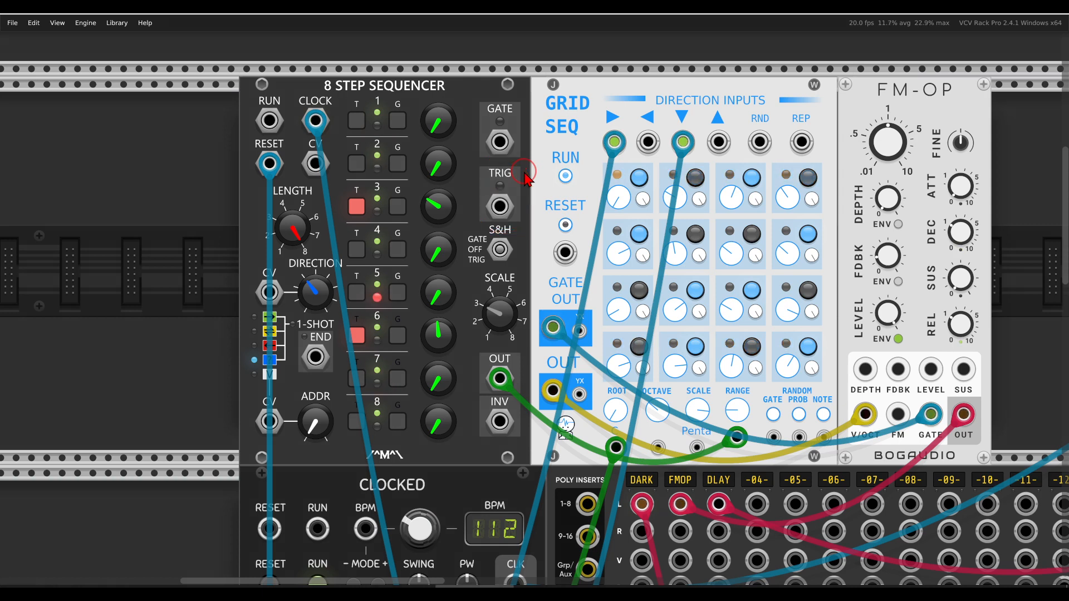
scroll(549, 218, "down", 2)
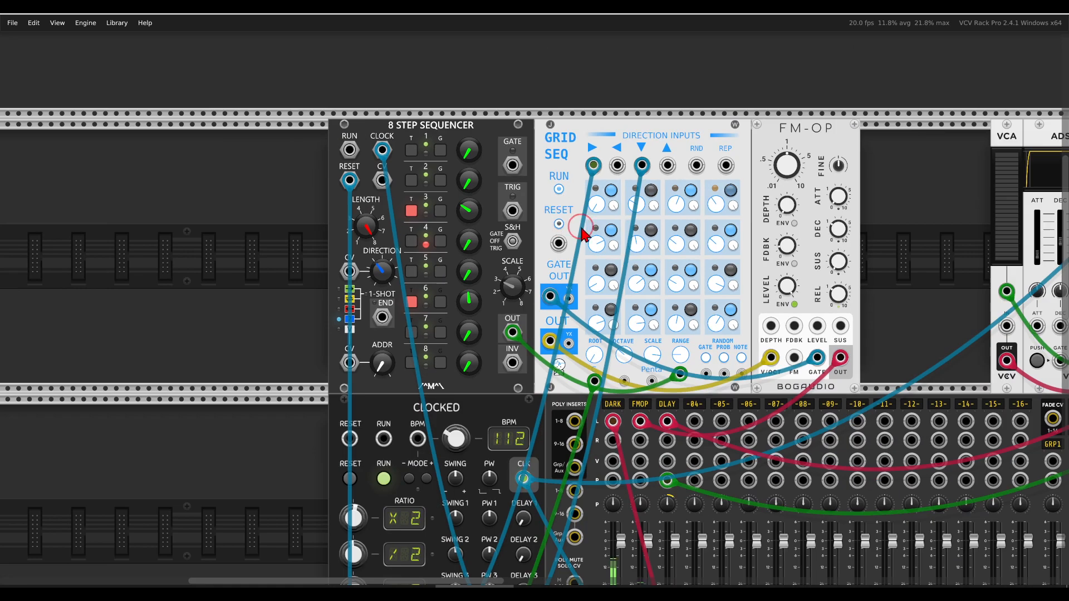
left_click_drag(774, 267, 446, 246)
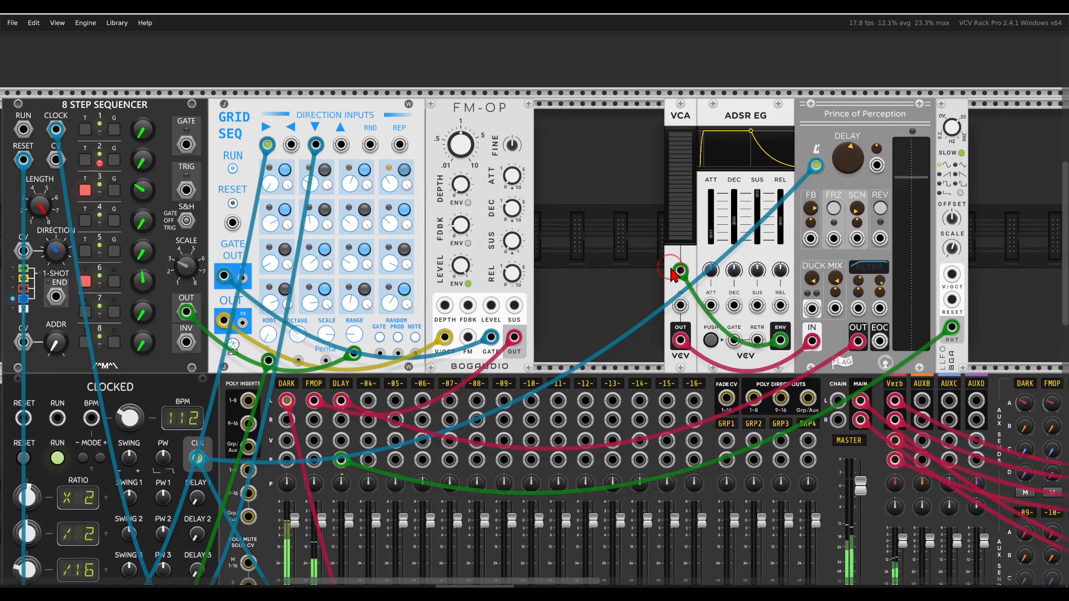
scroll(679, 267, "up", 1)
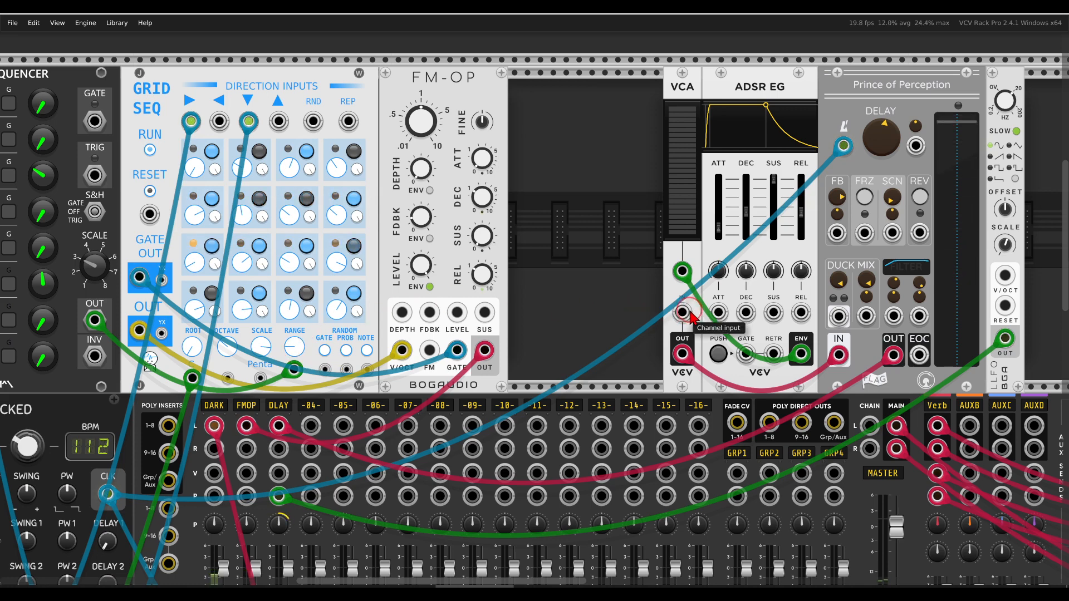
left_click_drag(682, 312, 485, 349)
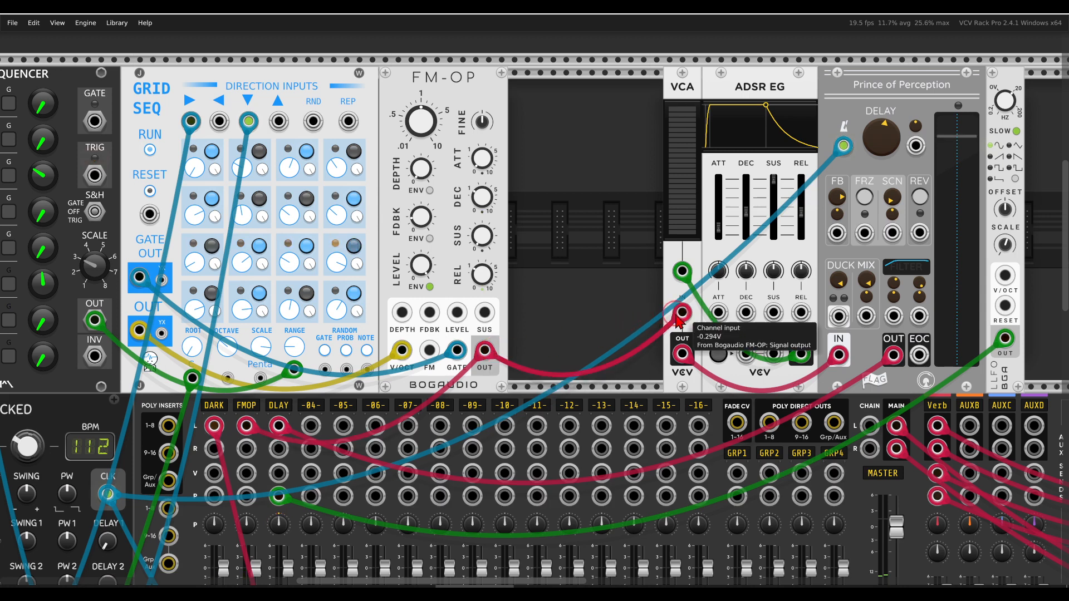
- Patch the 8 STEP SEQUENCER's TRIG output into the ADSR EG's gate input
mouse_move(819, 338)
left_mouse_down()
mouse_move(788, 379)
mouse_move(786, 335)
mouse_move(714, 291)
mouse_move(726, 291)
left_mouse_up()
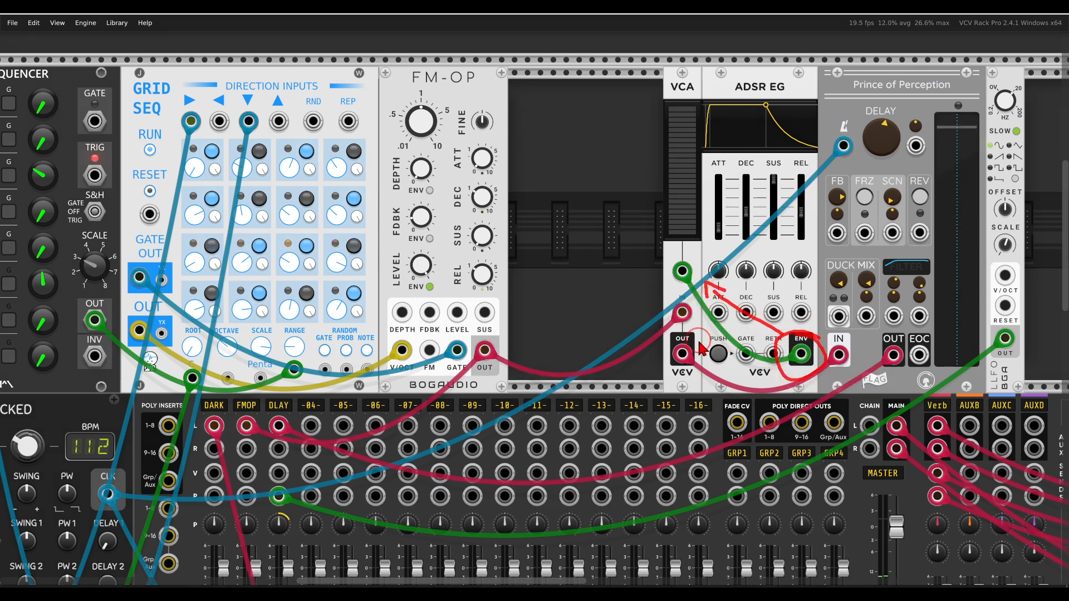
mouse_move(699, 340)
left_mouse_down()
mouse_move(682, 392)
mouse_move(712, 325)
mouse_move(836, 267)
mouse_move(840, 295)
left_mouse_up()
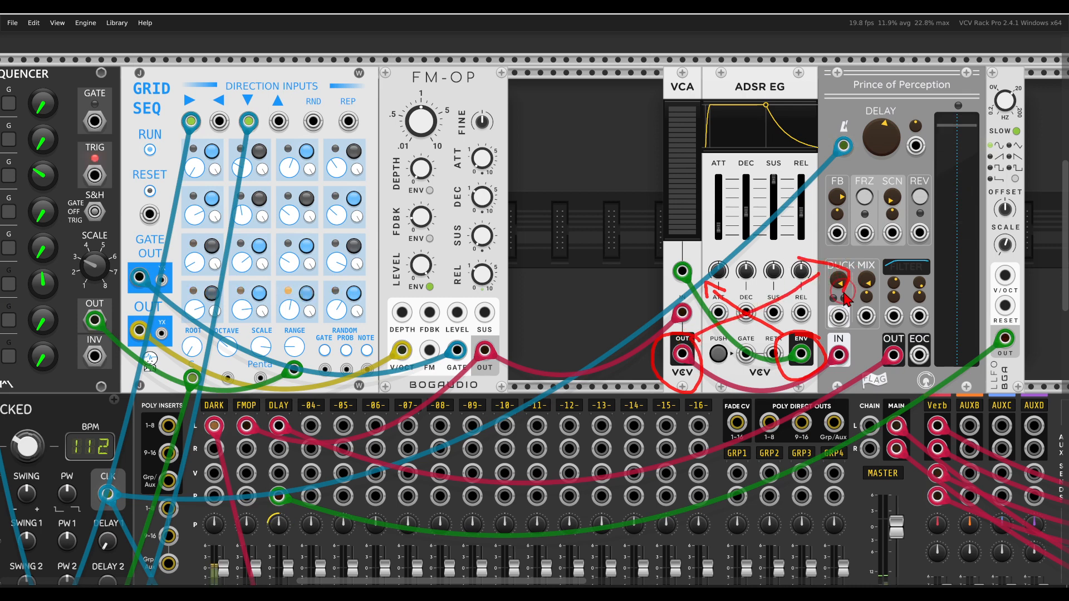
key("Escape")
left_click_drag(544, 274, 686, 273)
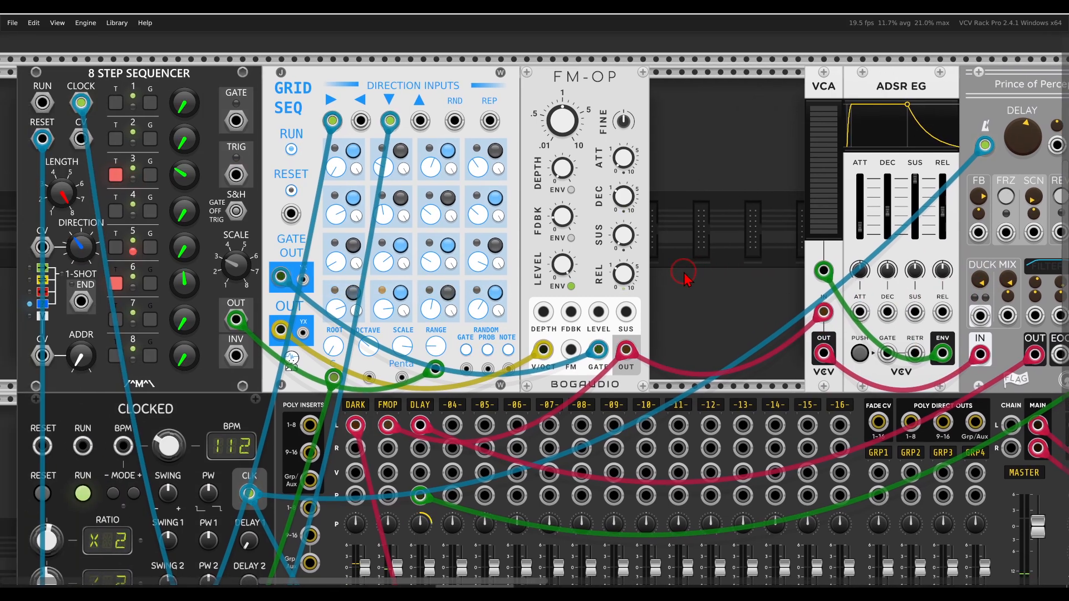
left_click_drag(236, 175, 889, 354)
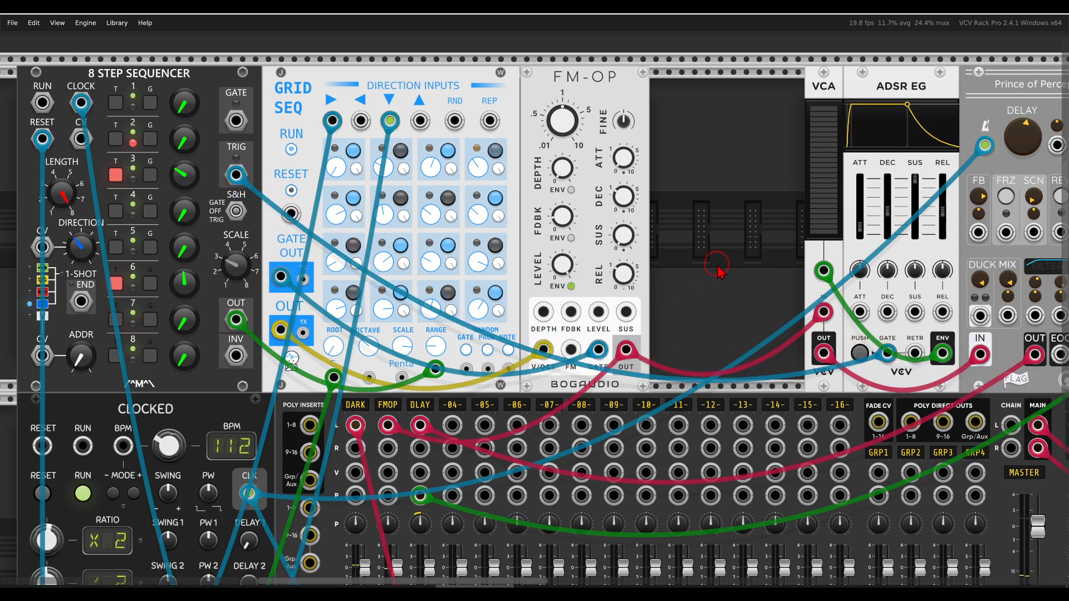
scroll(715, 270, "down", 3)
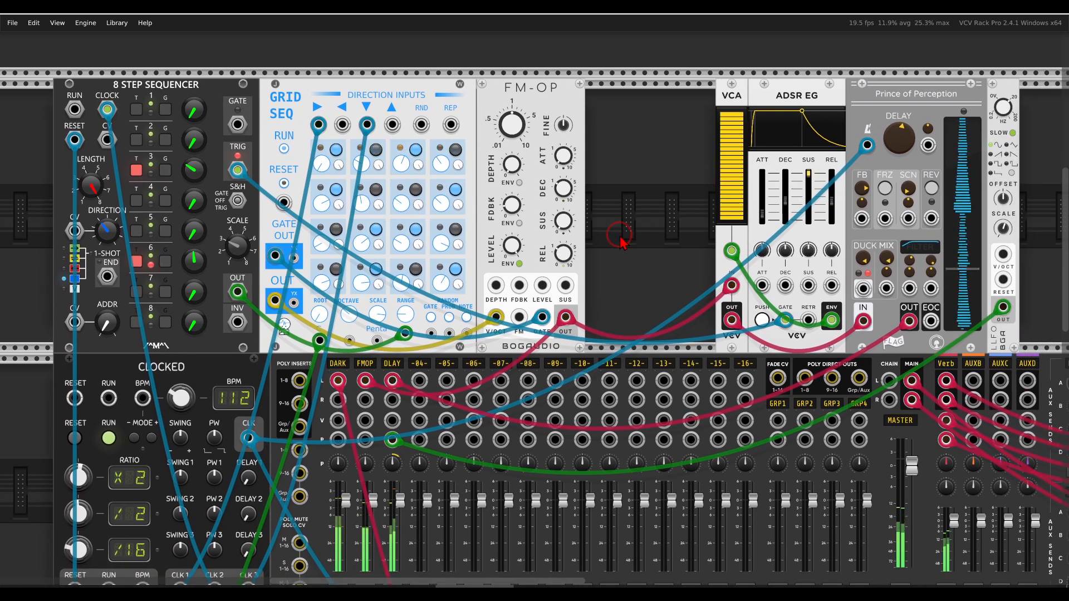
mouse_move(209, 245)
left_mouse_down()
mouse_move(108, 251)
mouse_move(225, 254)
mouse_move(196, 244)
left_mouse_up()
left_click_drag(209, 165, 204, 154)
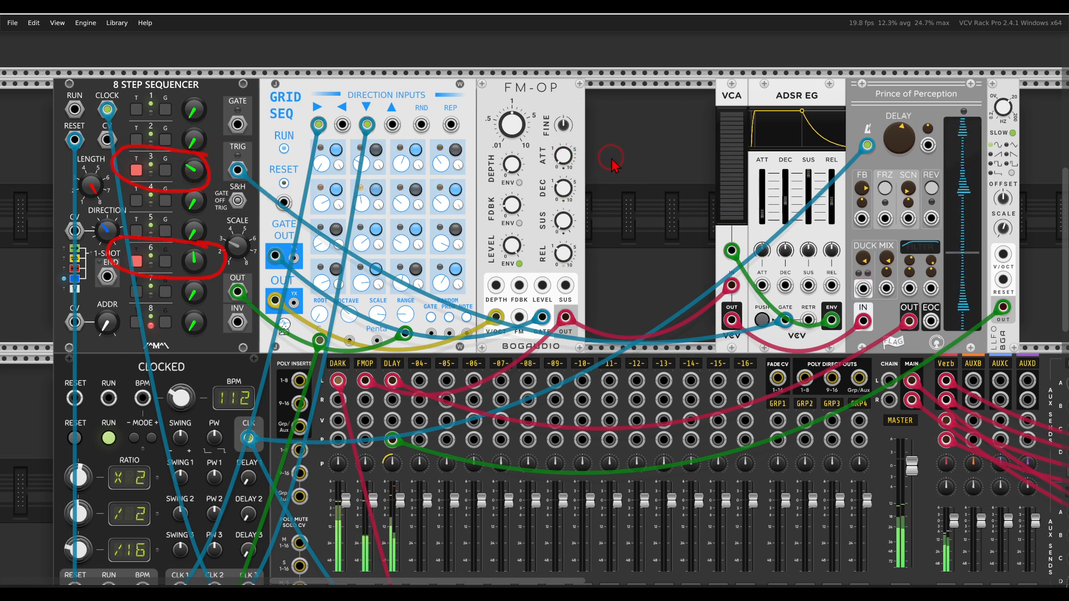
key("Escape")
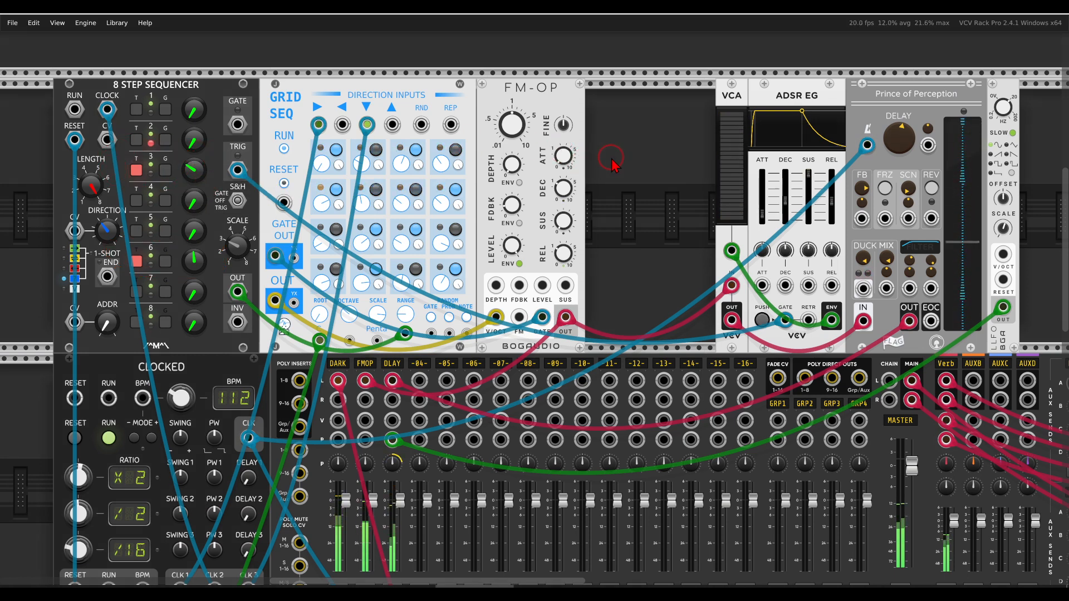
scroll(625, 282, "down", 3)
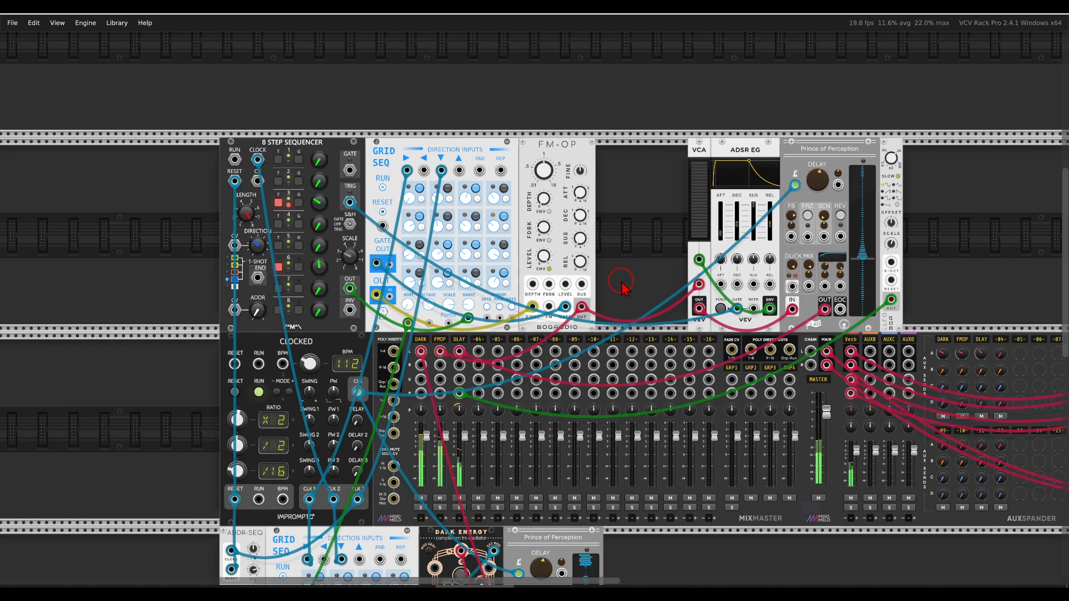
scroll(627, 245, "up", 2)
scroll(631, 207, "down", 3)
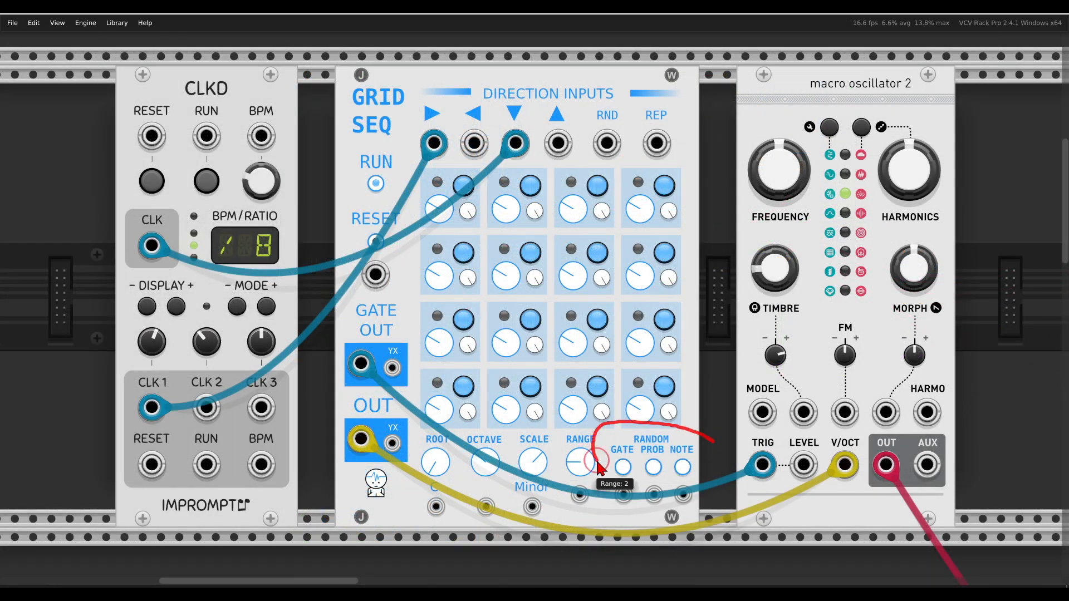
left_click_drag(598, 467, 715, 472)
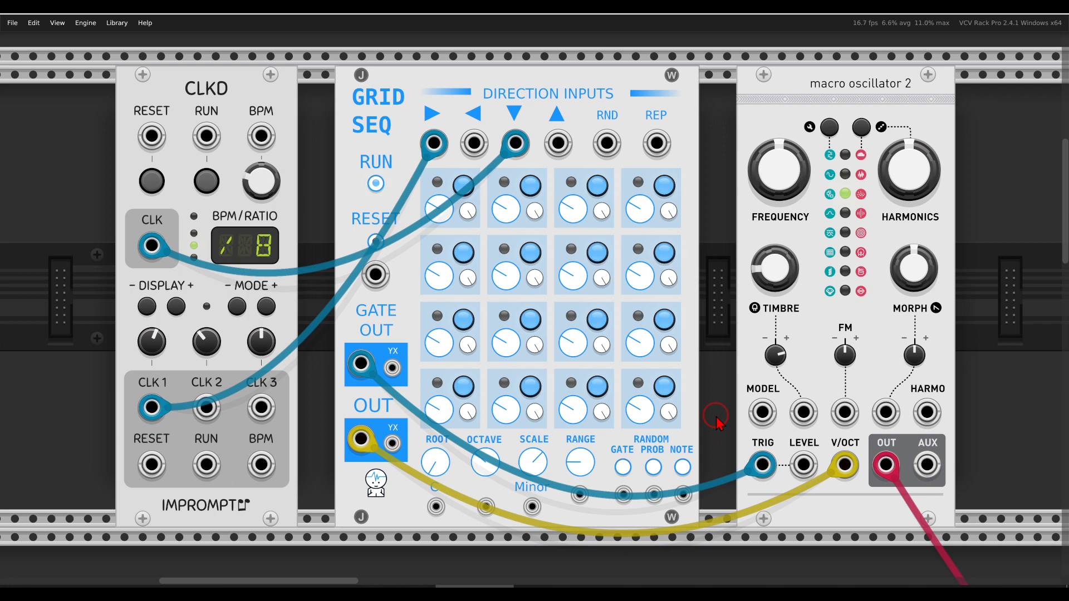
- Start the CLKD clock, then randomize the GRID SEQ's step gates and step probabilities
left_click(206, 181)
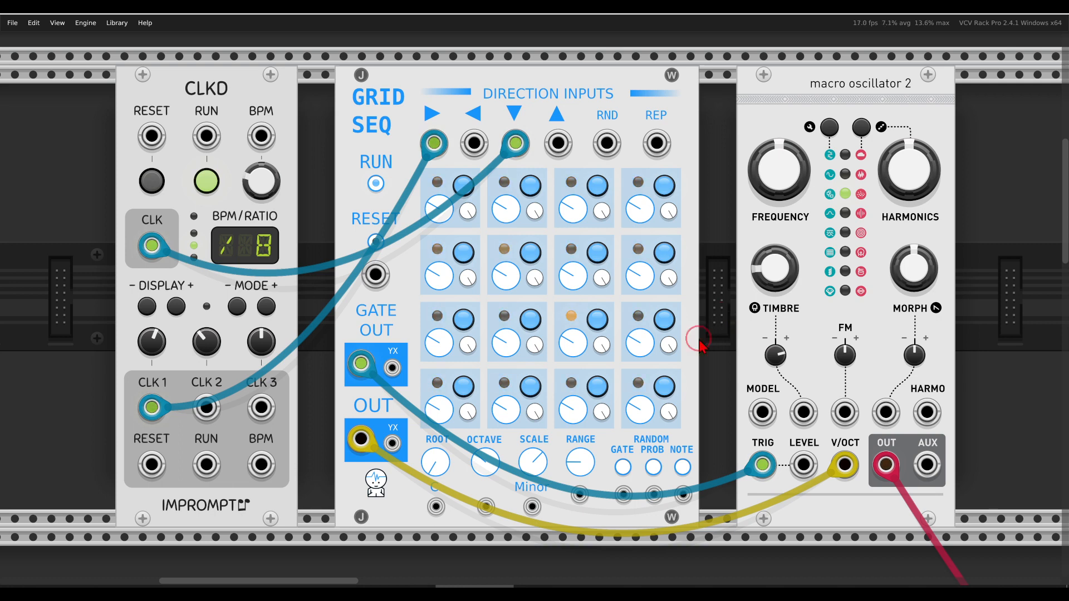
left_click(623, 473)
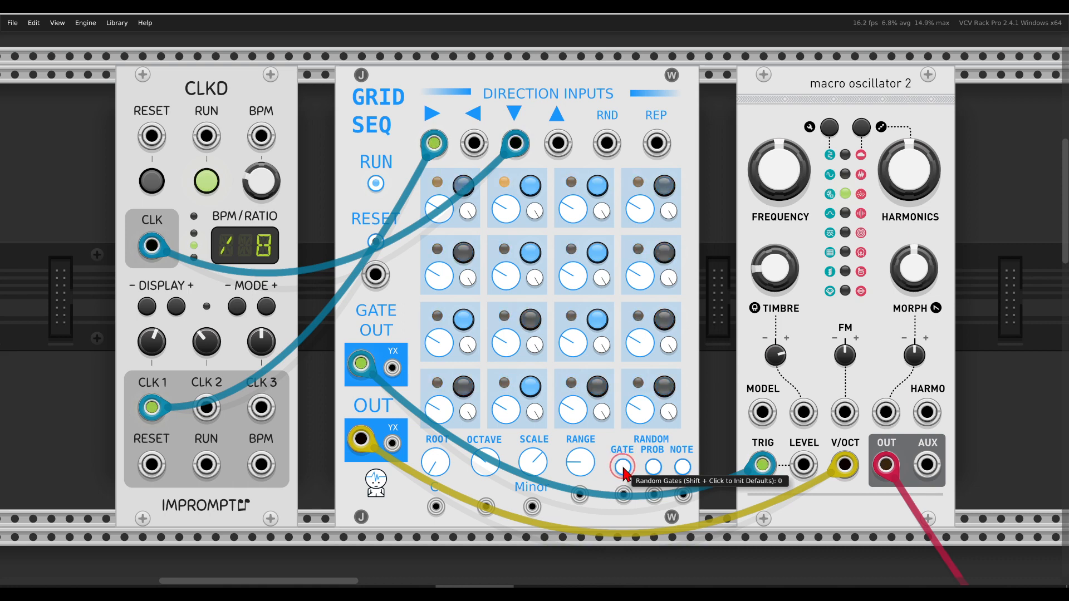
left_click(654, 468)
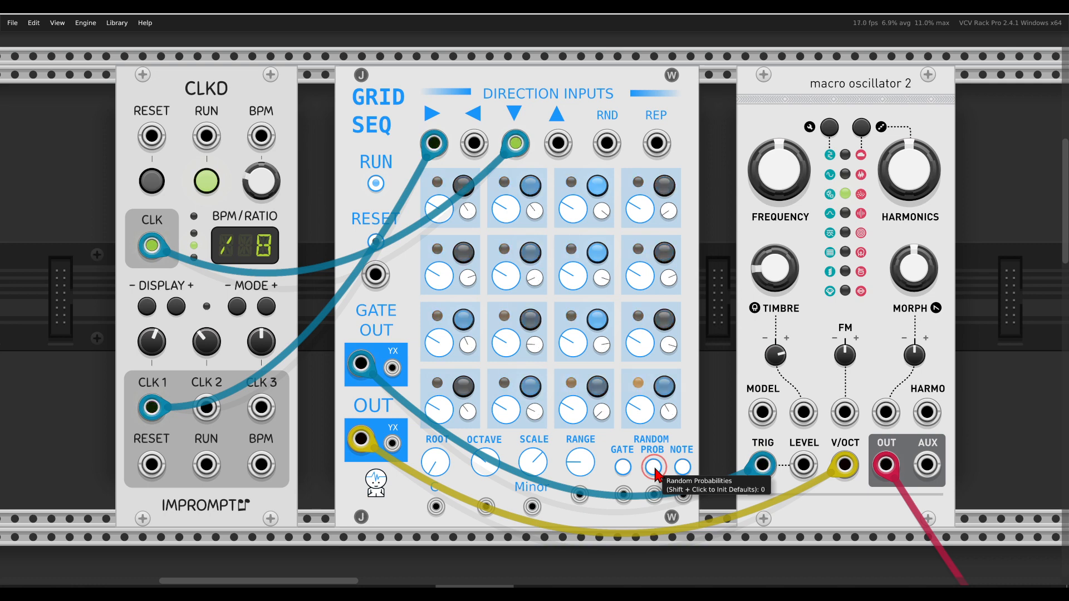
- Try randomizing the GRID SEQ's note knobs several times, resetting them to their defaults in between and at the end
left_click(681, 468)
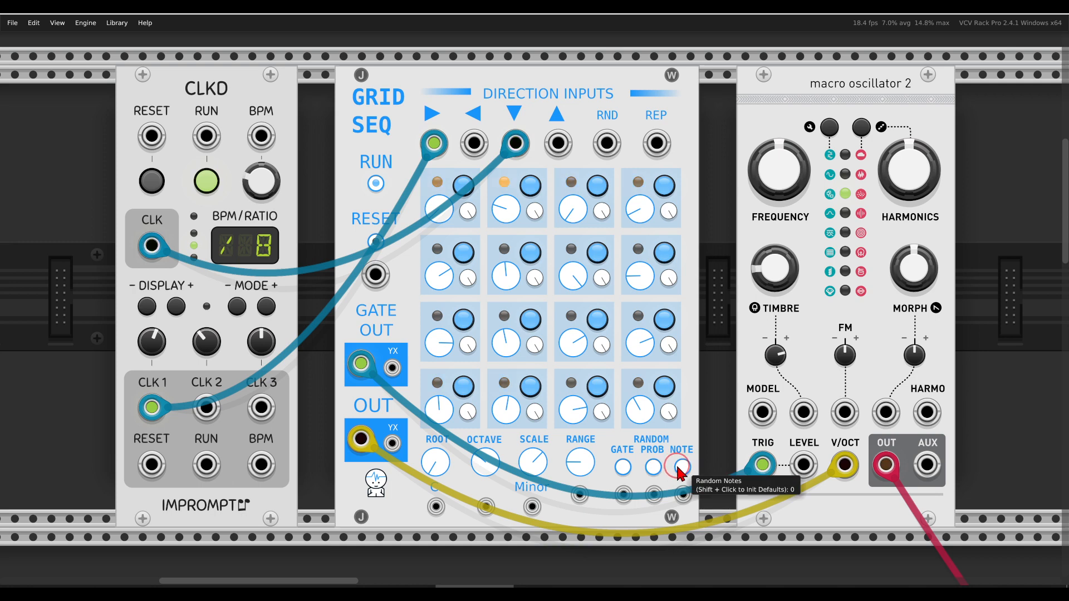
left_click(680, 468, "shift")
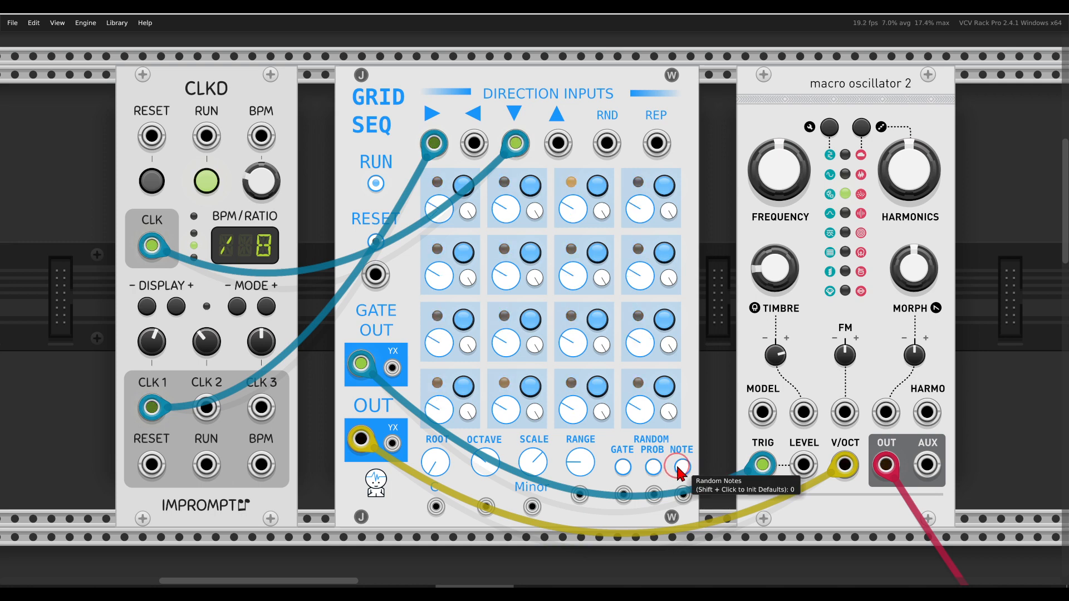
left_click(682, 471)
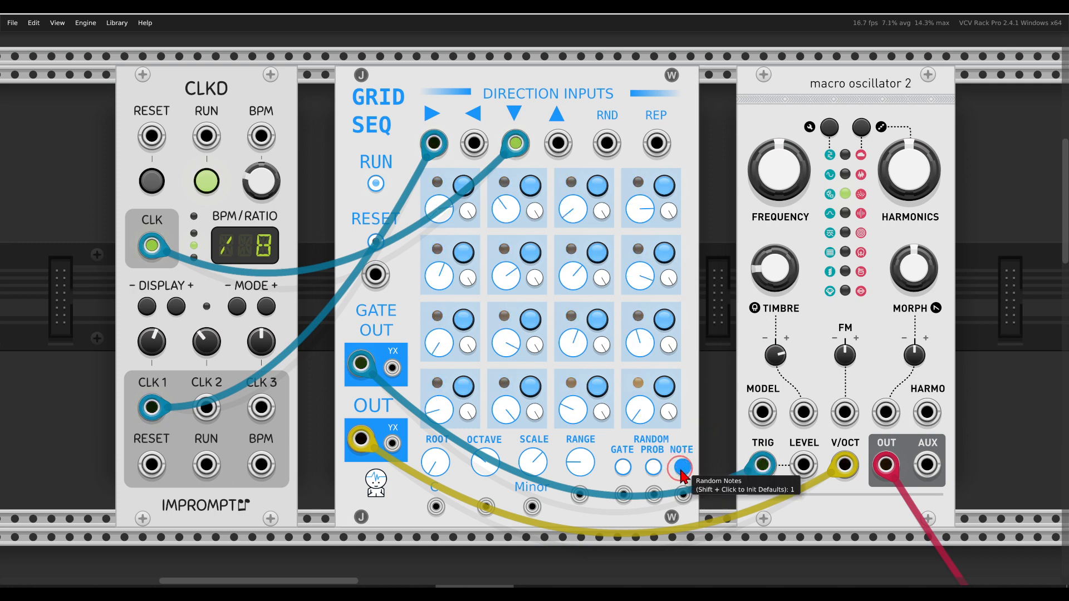
left_click(682, 471)
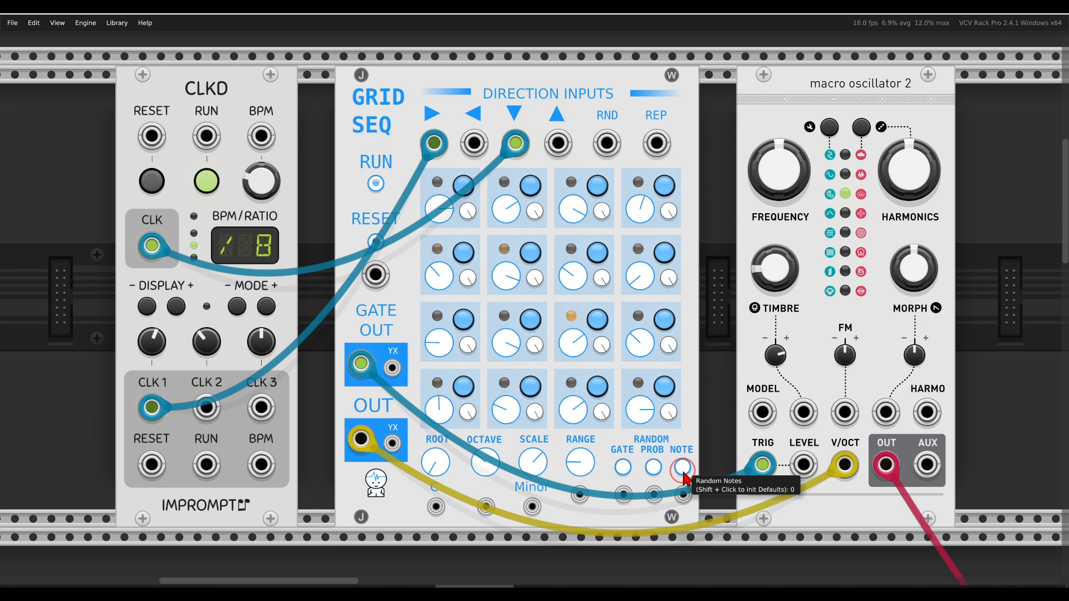
left_click(683, 472, "shift")
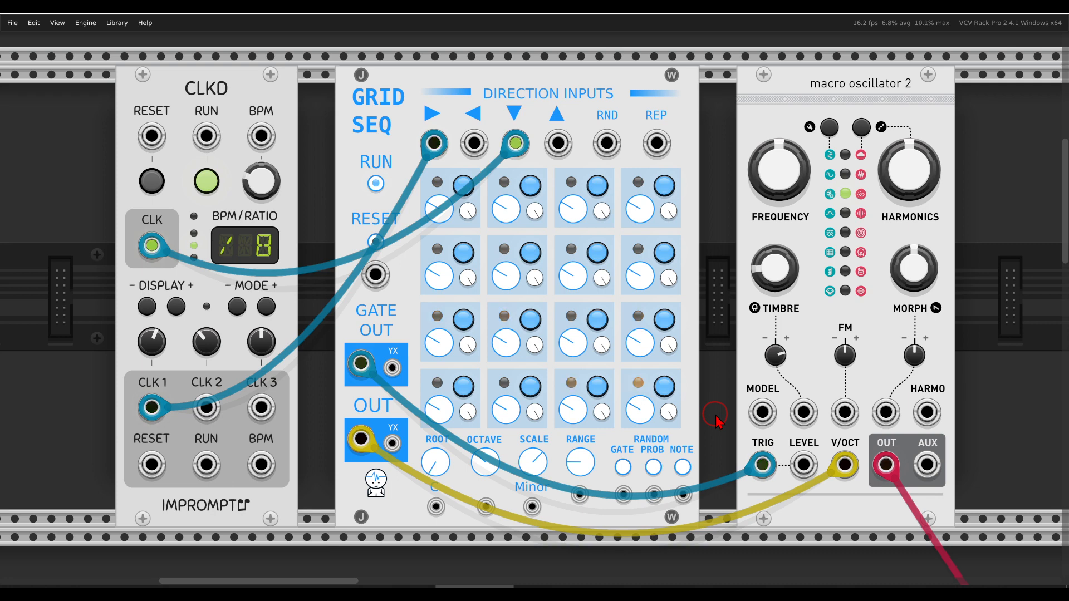
left_click(686, 470)
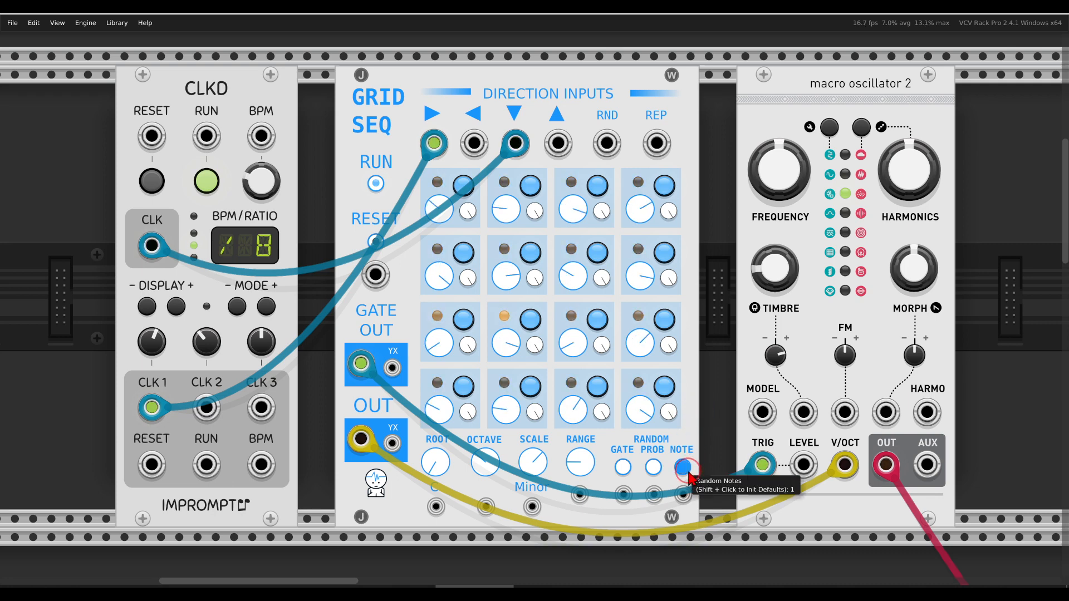
left_click(687, 471)
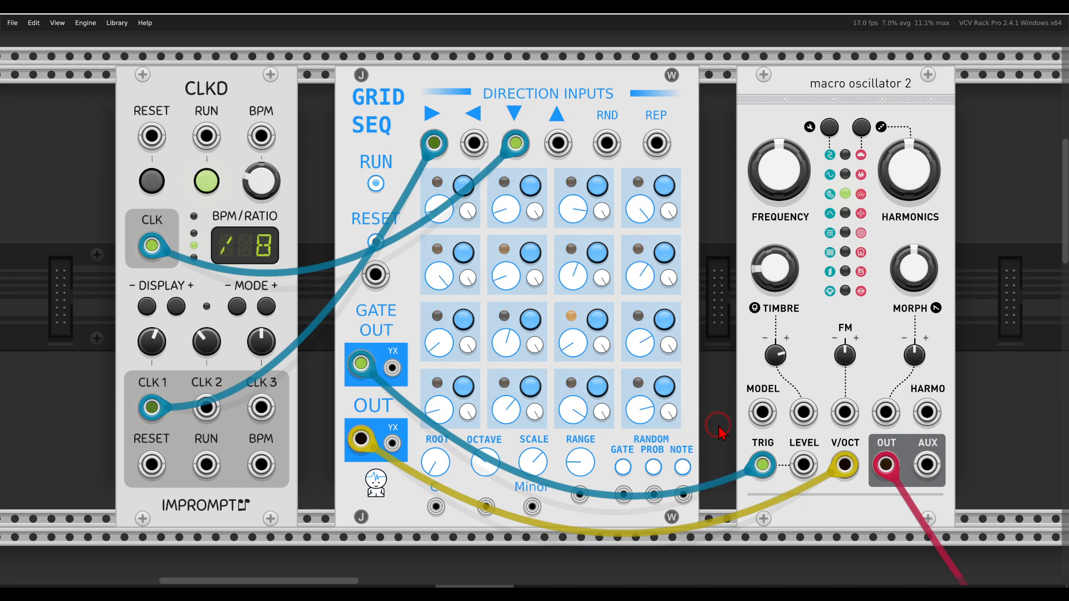
left_click(683, 469)
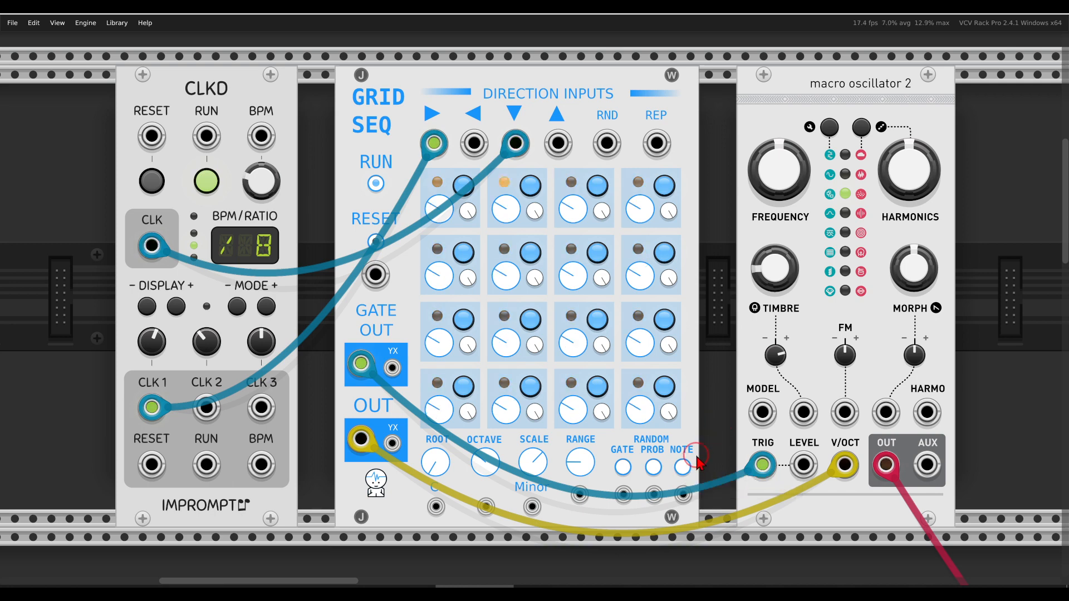
- Set the GRID SEQ's Random Button Mode to First is Minimum and turn the first step's voltage knob up to about its midpoint
right_click(527, 96)
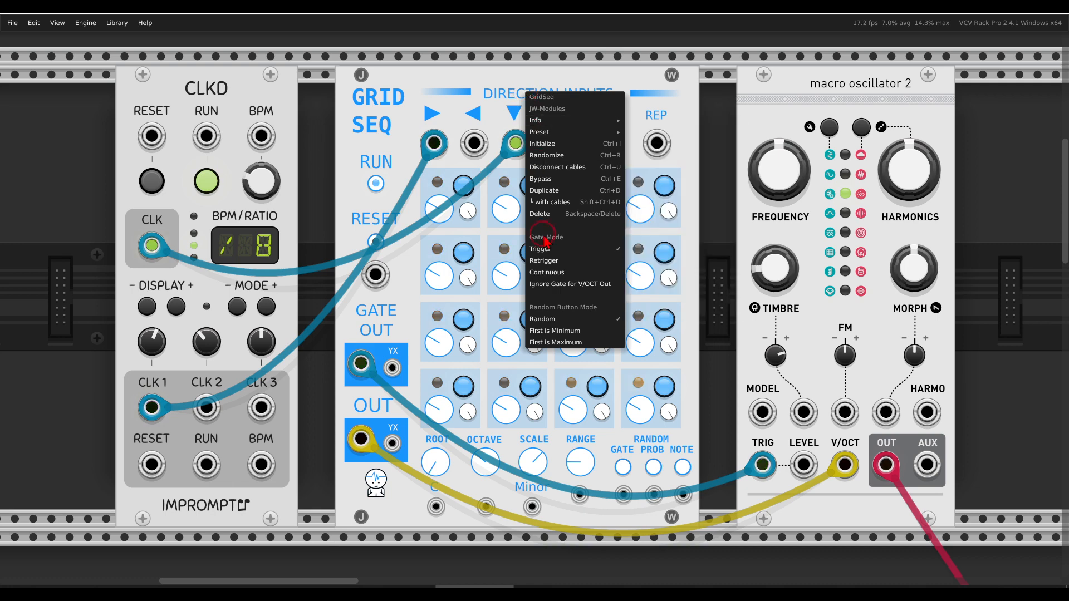
left_click(568, 332)
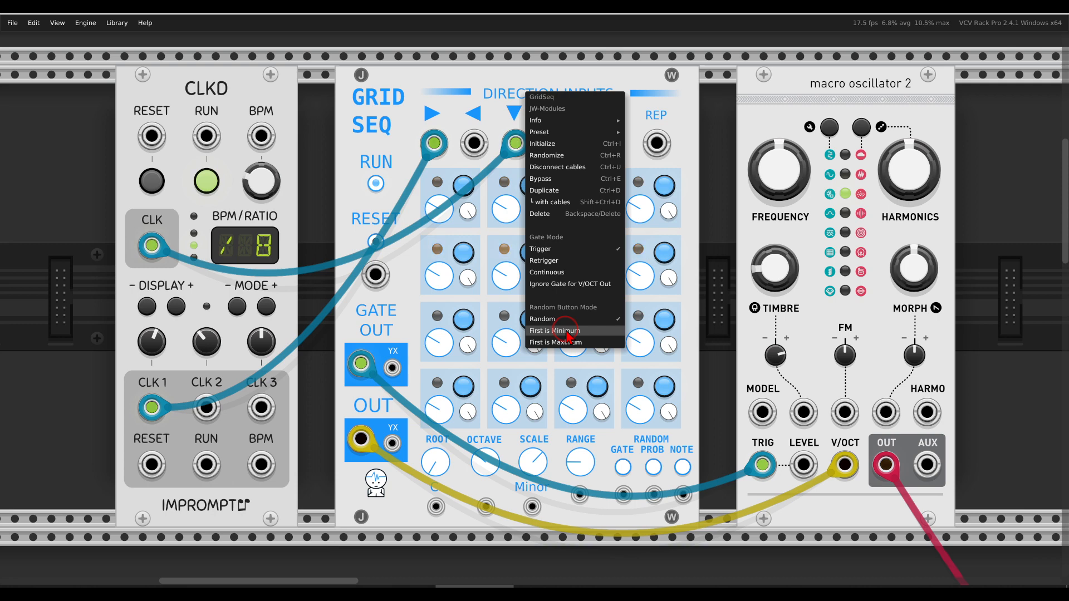
left_click(565, 332)
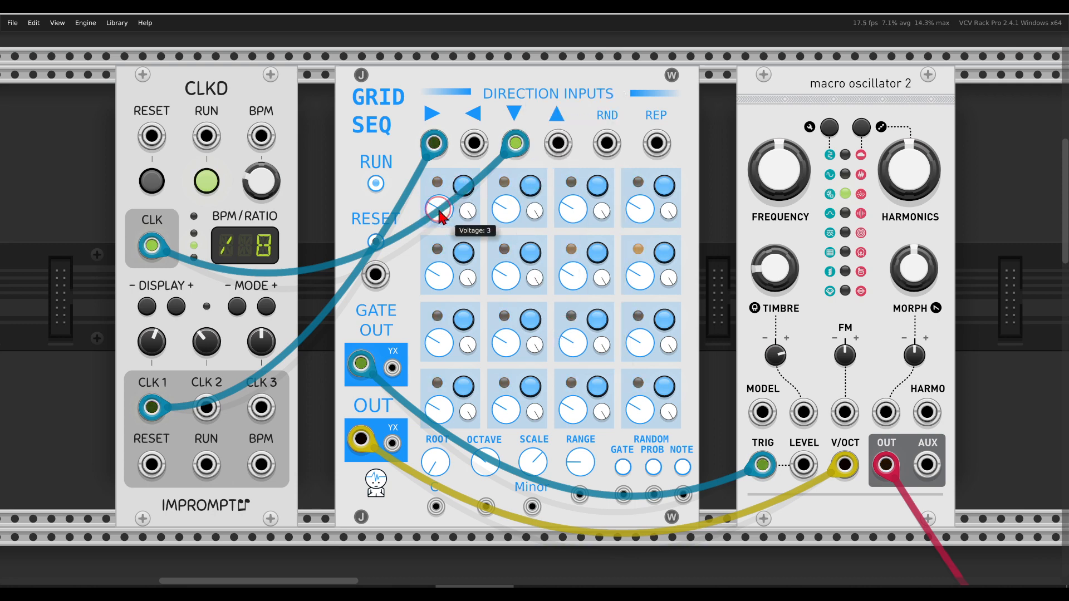
left_click_drag(439, 215, 418, 175)
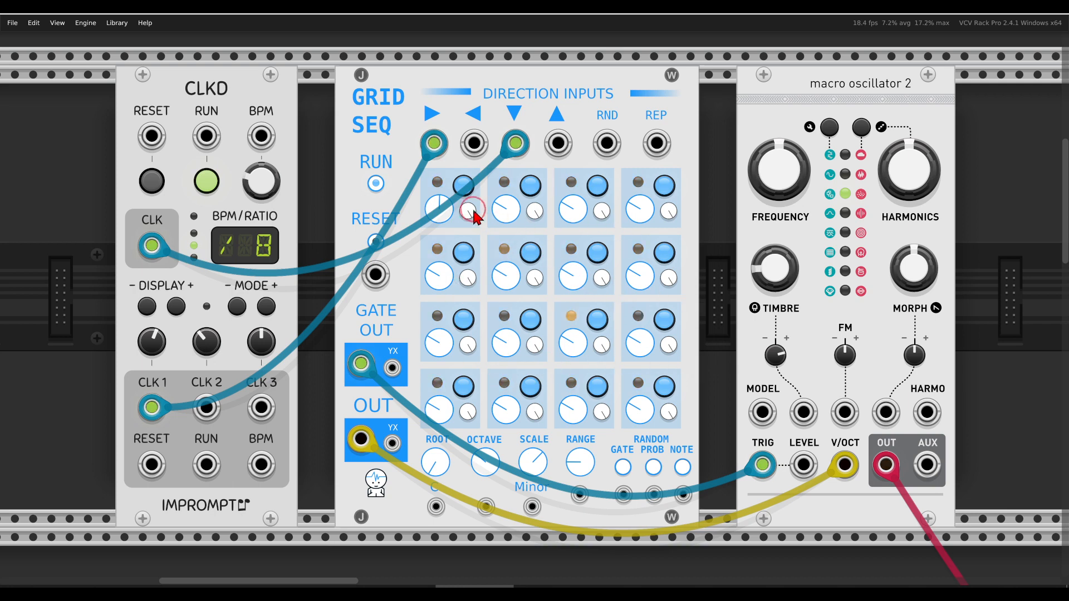
- Randomize the GRID SEQ's notes repeatedly with the first step's voltage acting as the minimum
left_click(683, 468)
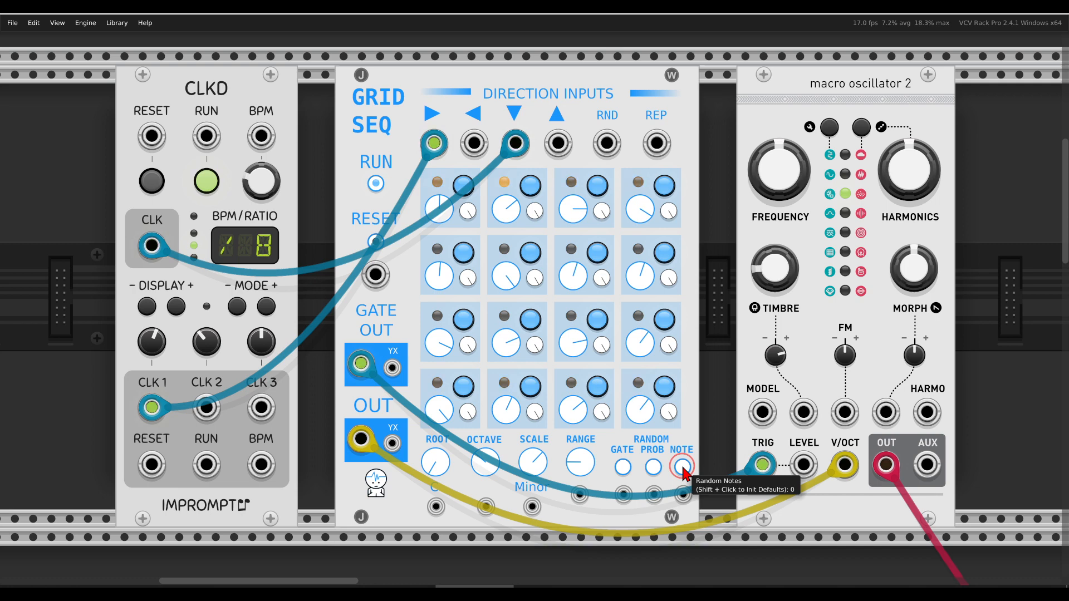
left_click(683, 468)
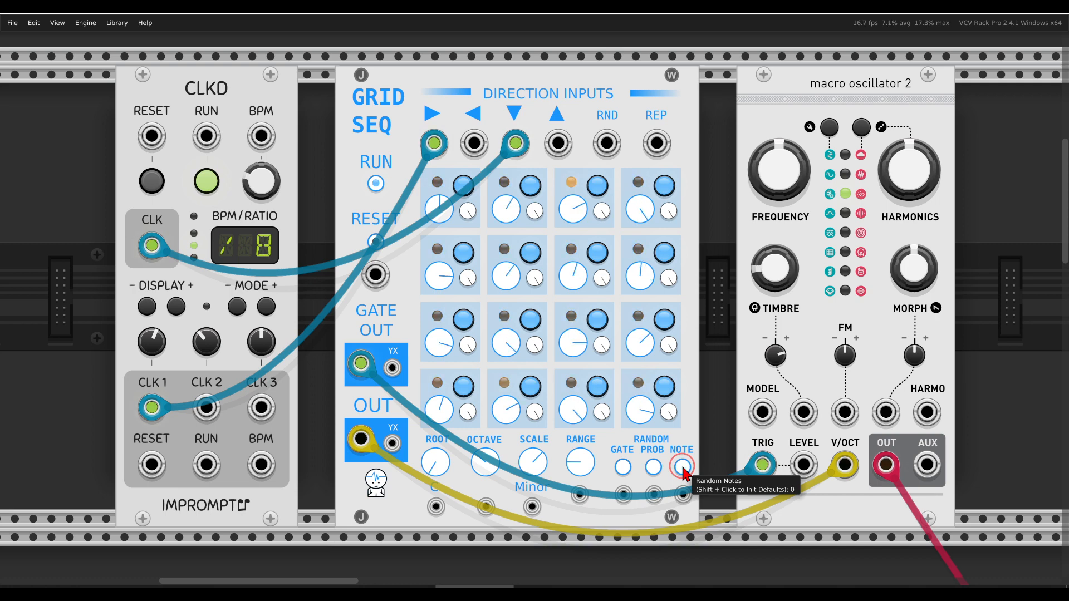
left_click(683, 467)
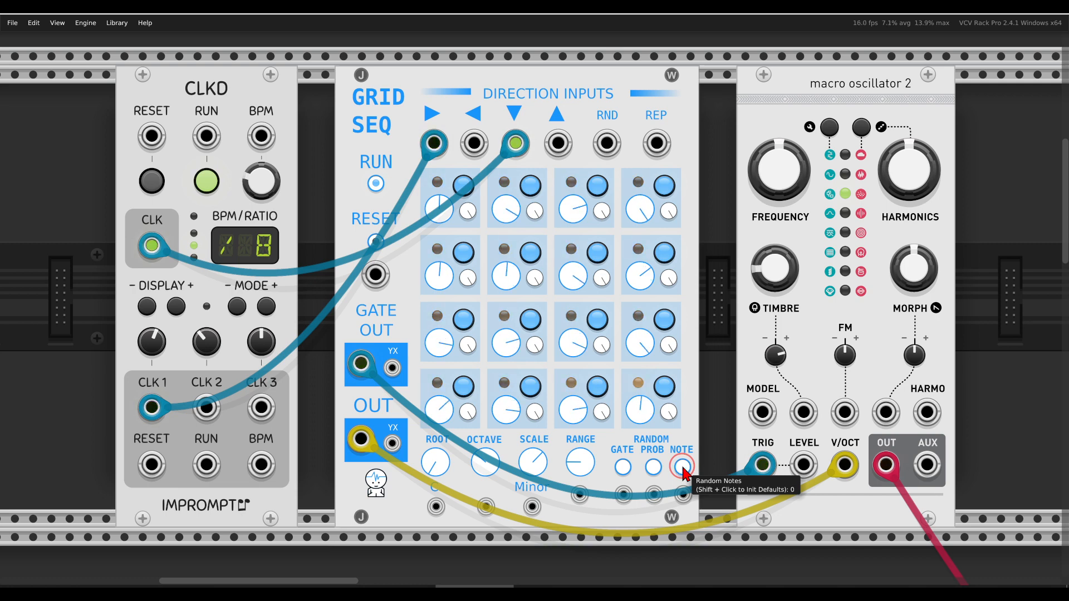
left_click(683, 467)
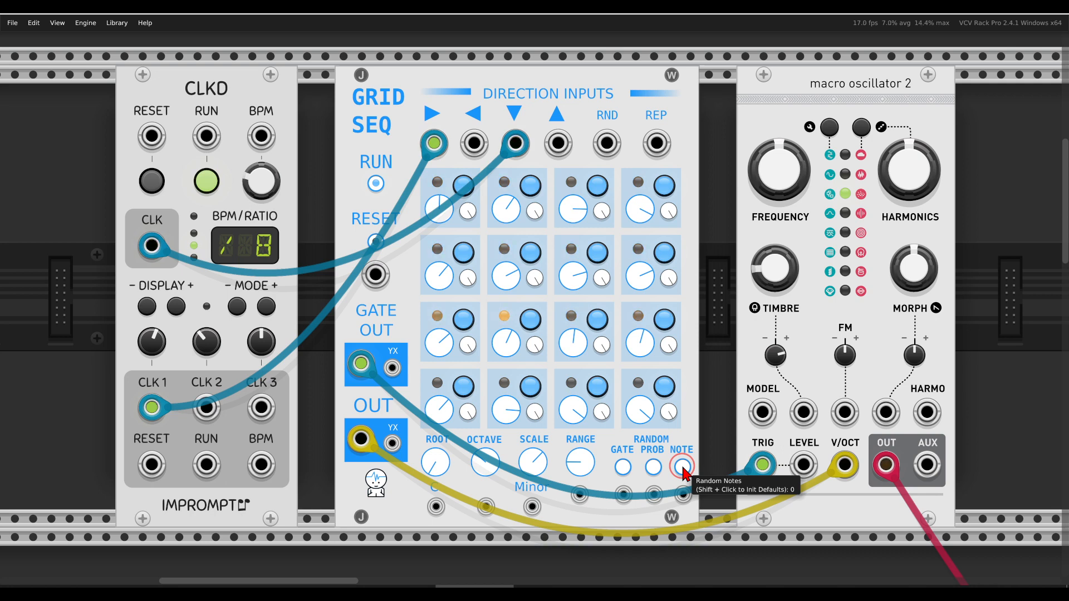
left_click(682, 468)
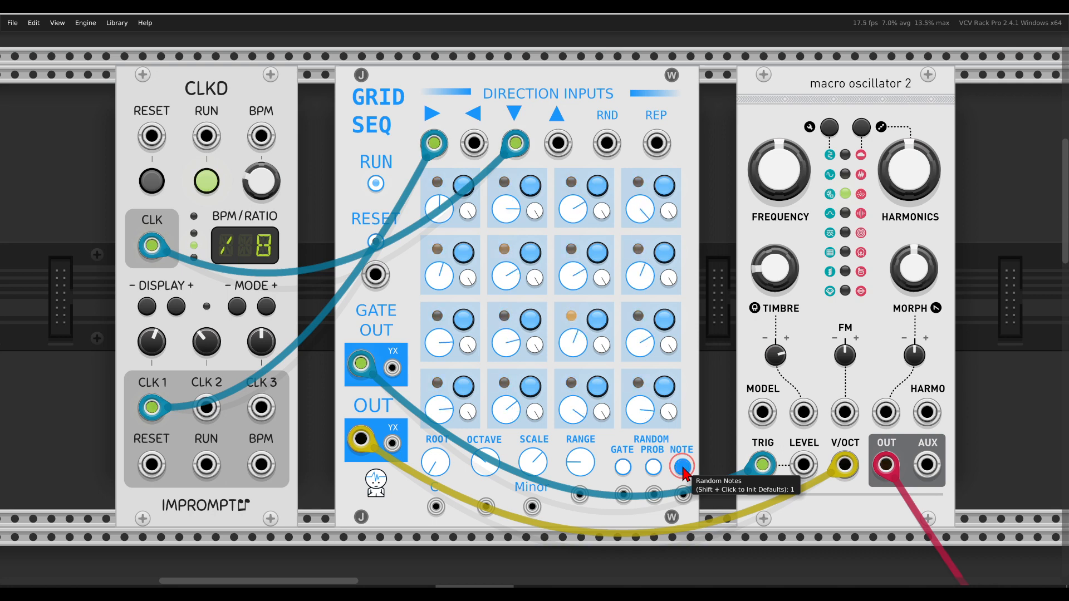
left_click(683, 468)
left_click(683, 467)
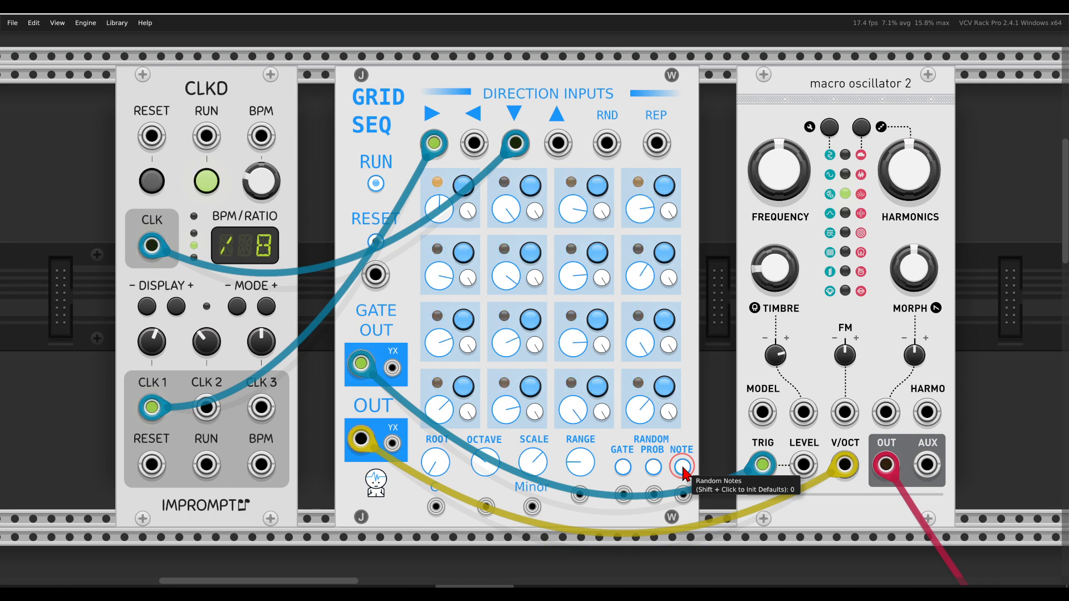
- Set the GRID SEQ's Random Button Mode to First is Maximum
right_click(540, 124)
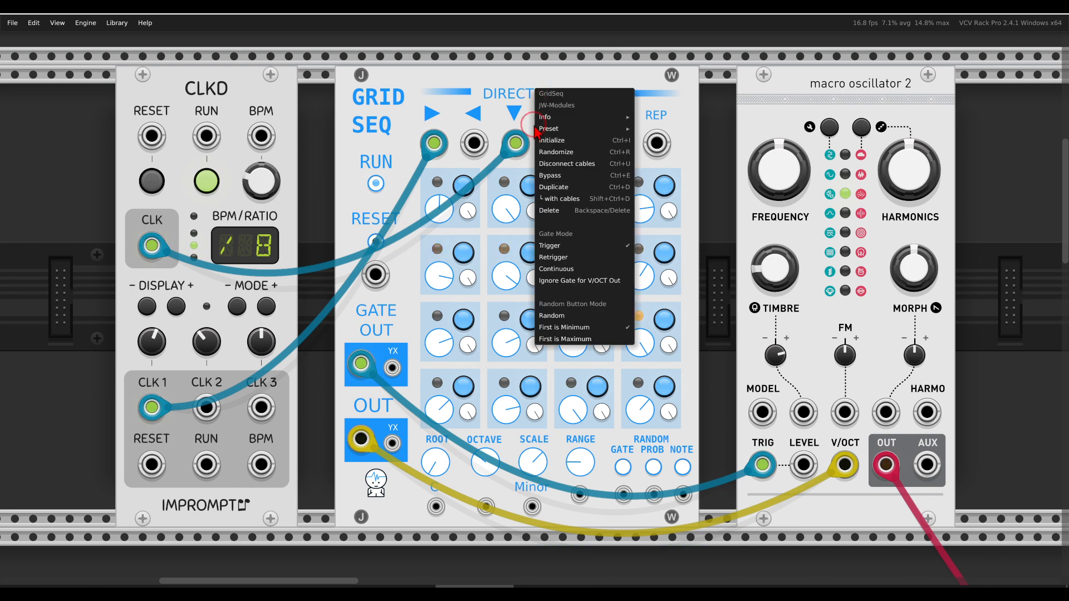
left_click(567, 339)
mouse_move(468, 192)
left_mouse_down()
mouse_move(449, 203)
mouse_move(521, 205)
left_mouse_up()
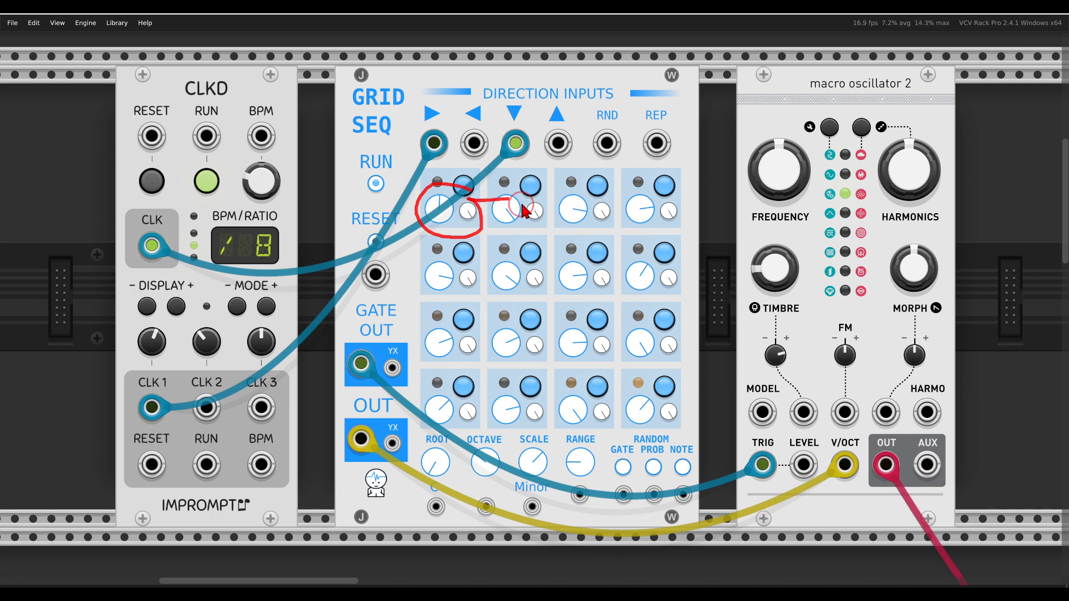
- Randomize the GRID SEQ's notes several times with the first step's voltage acting as the maximum
left_click(683, 471)
left_click(685, 472)
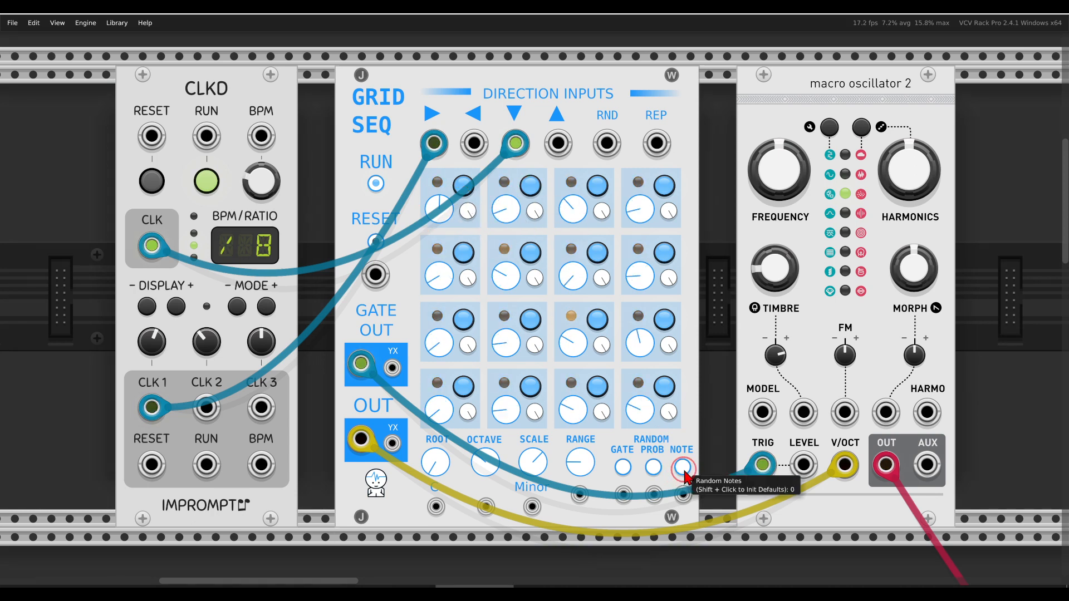
left_click(683, 471)
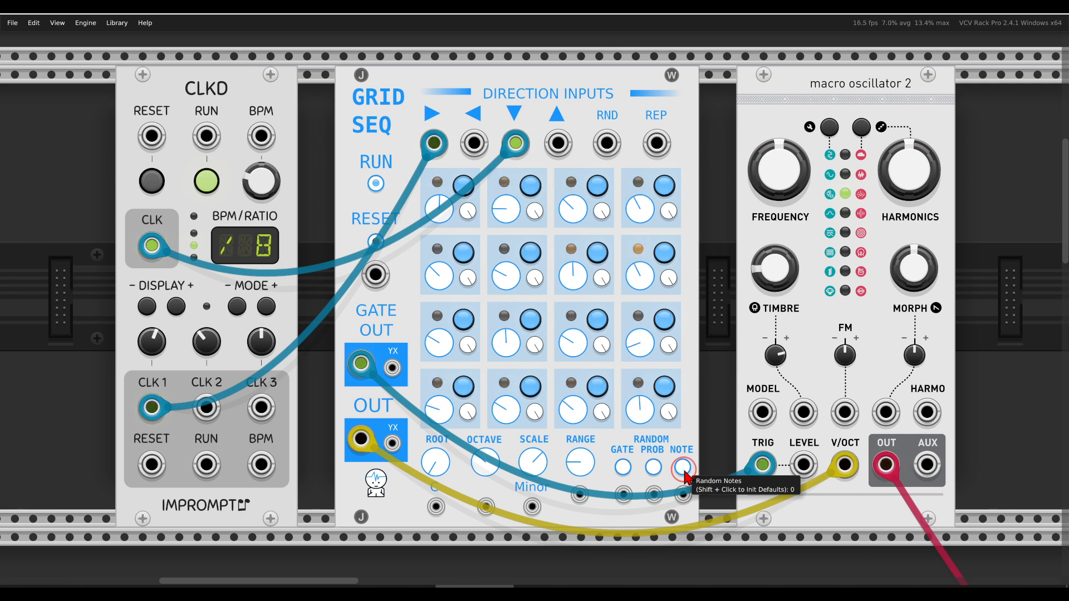
left_click(684, 471)
left_click(684, 470)
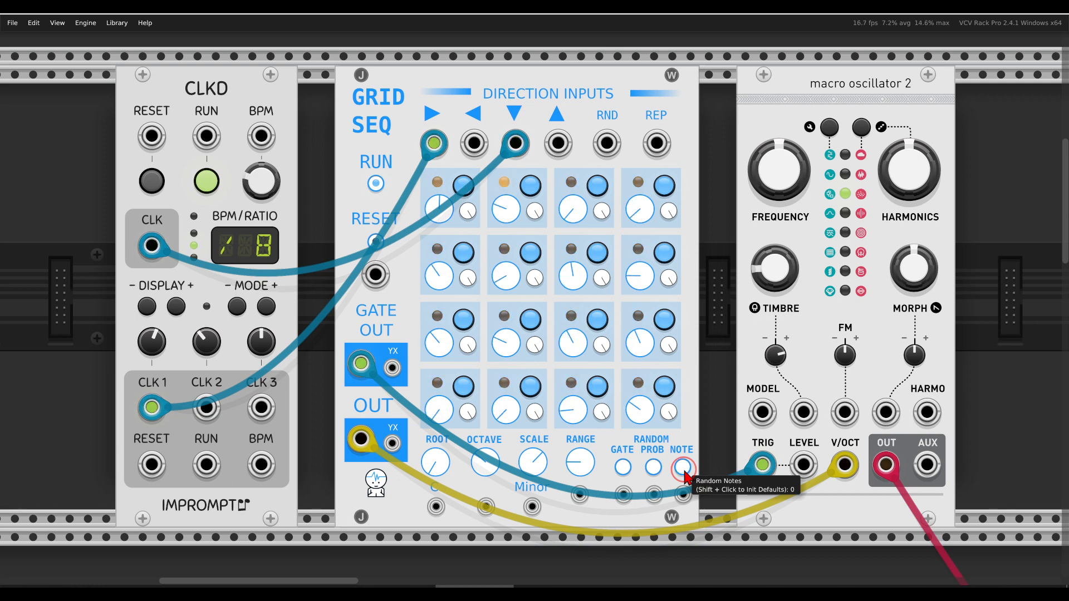
left_click(683, 470)
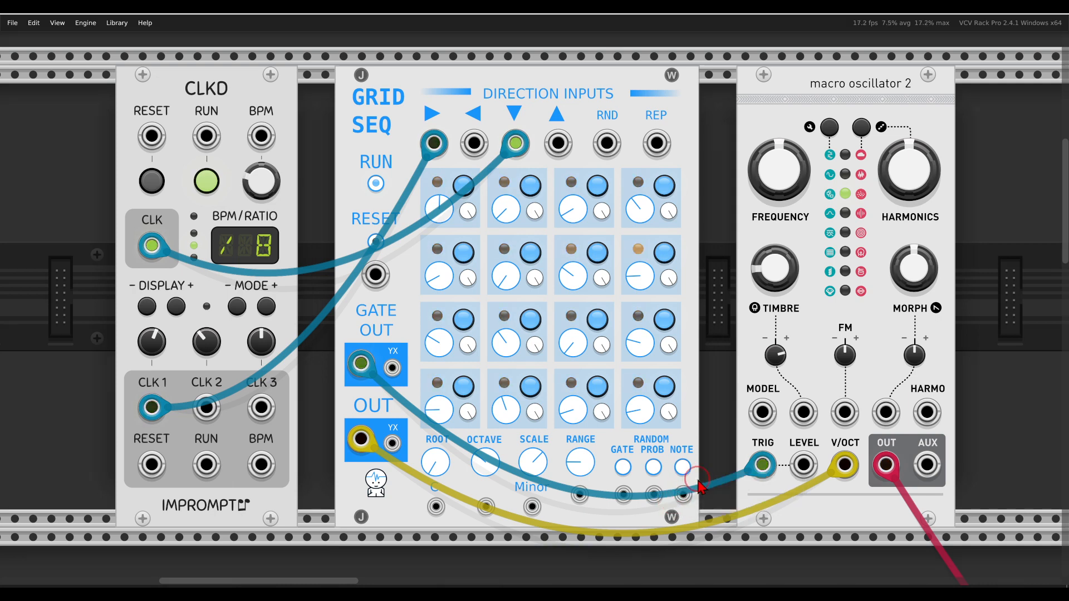
- Patch CLKD's CLK 2 output into the GRID SEQ's random note trigger input
mouse_move(699, 478)
left_mouse_down()
mouse_move(604, 485)
mouse_move(682, 519)
mouse_move(700, 498)
mouse_move(694, 485)
left_mouse_up()
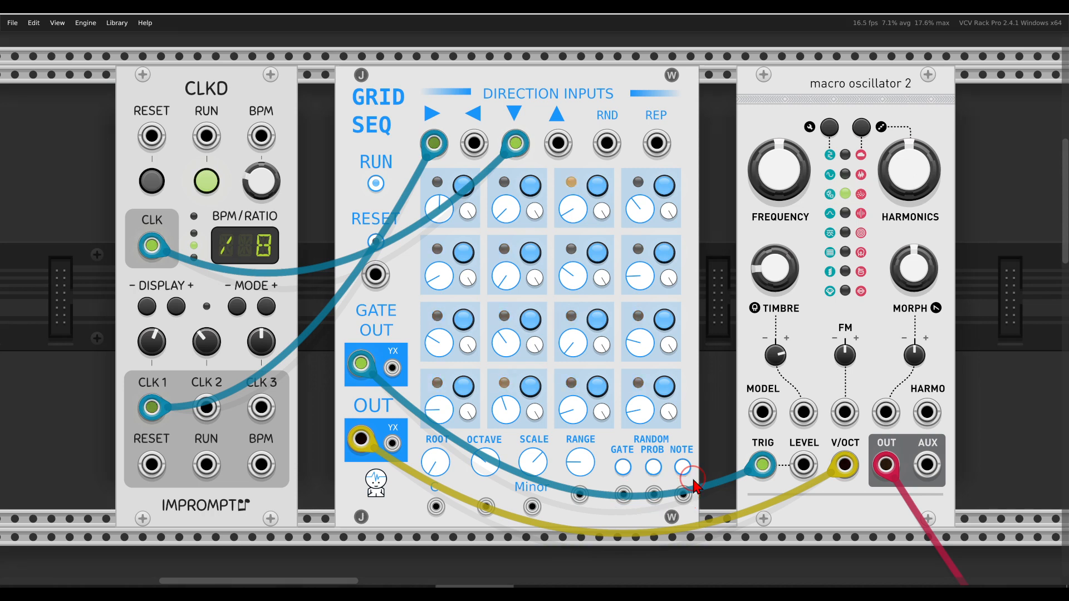
left_click_drag(206, 407, 683, 494)
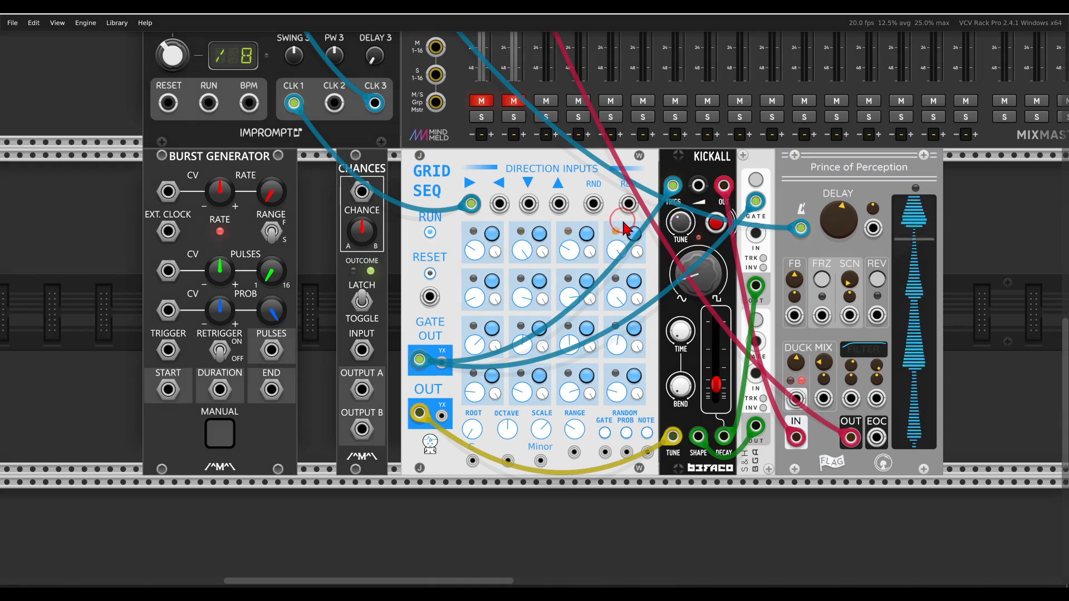
- Unmute the first channel of the MixMaster mixer above the GRID SEQ driving KICKALL
mouse_move(622, 215)
left_mouse_down()
mouse_move(474, 228)
mouse_move(643, 245)
left_mouse_up()
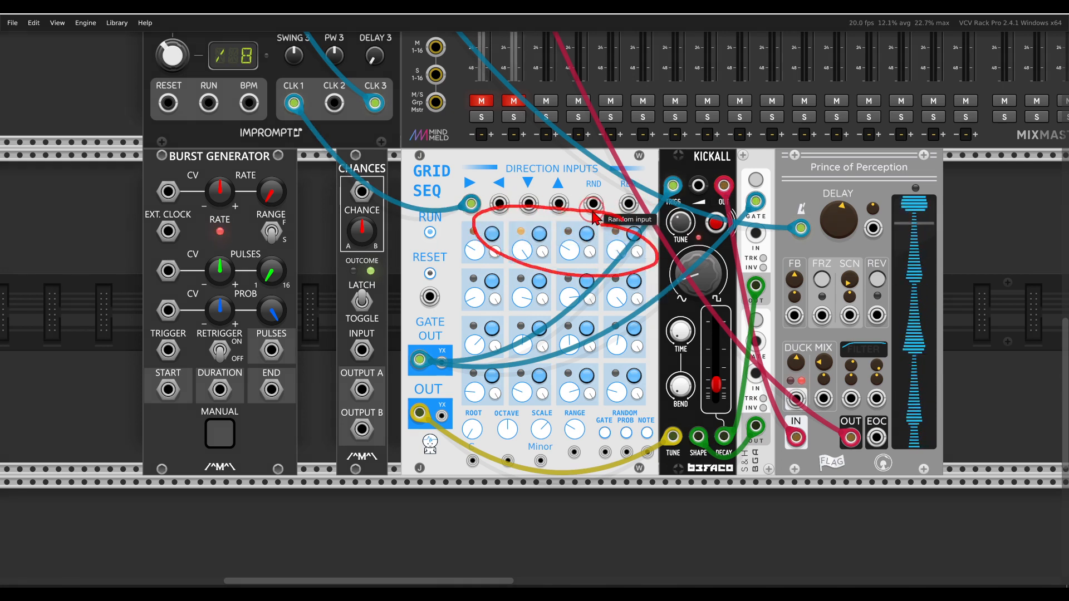
left_click_drag(682, 157, 689, 169)
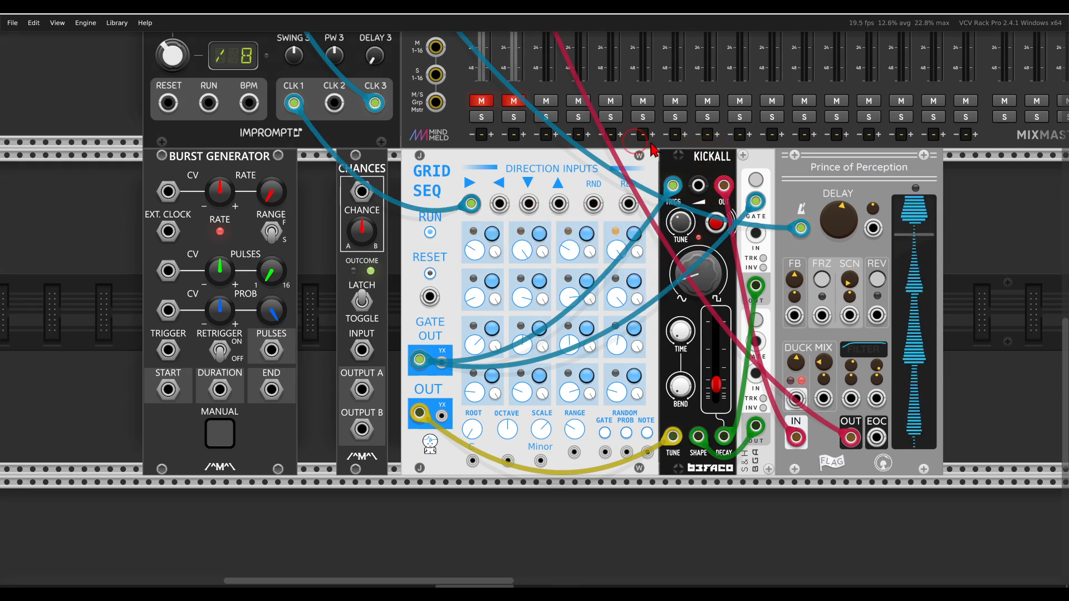
left_click(470, 105)
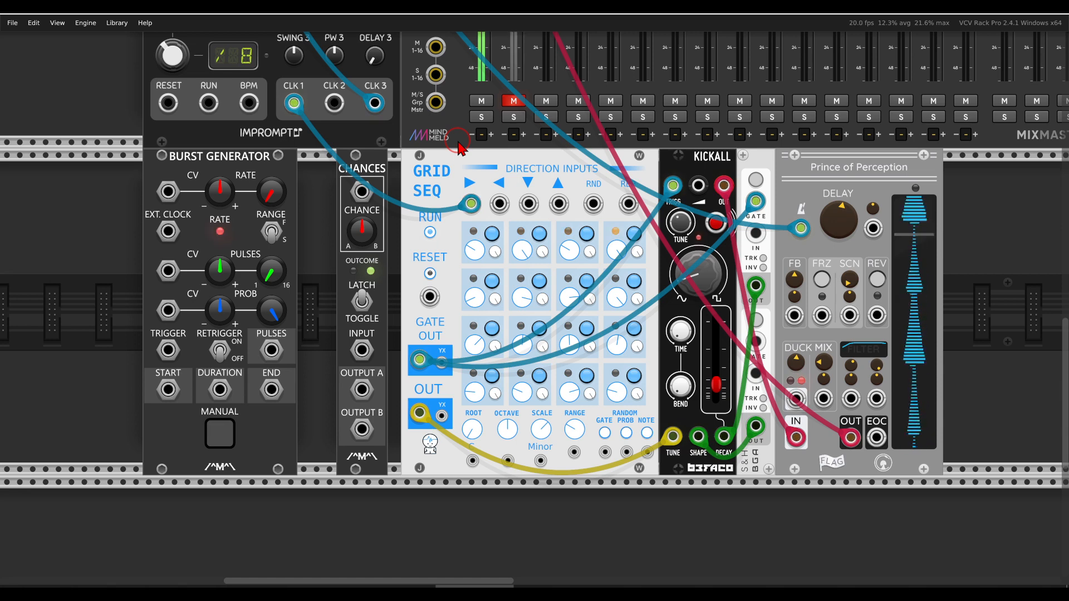
- Patch CLOCKED's master CLK output into the CHANCES input, and CHANCES Output A into the lower GRID SEQ's RND direction input
mouse_move(393, 156)
left_mouse_down()
mouse_move(333, 164)
mouse_move(394, 167)
left_mouse_up()
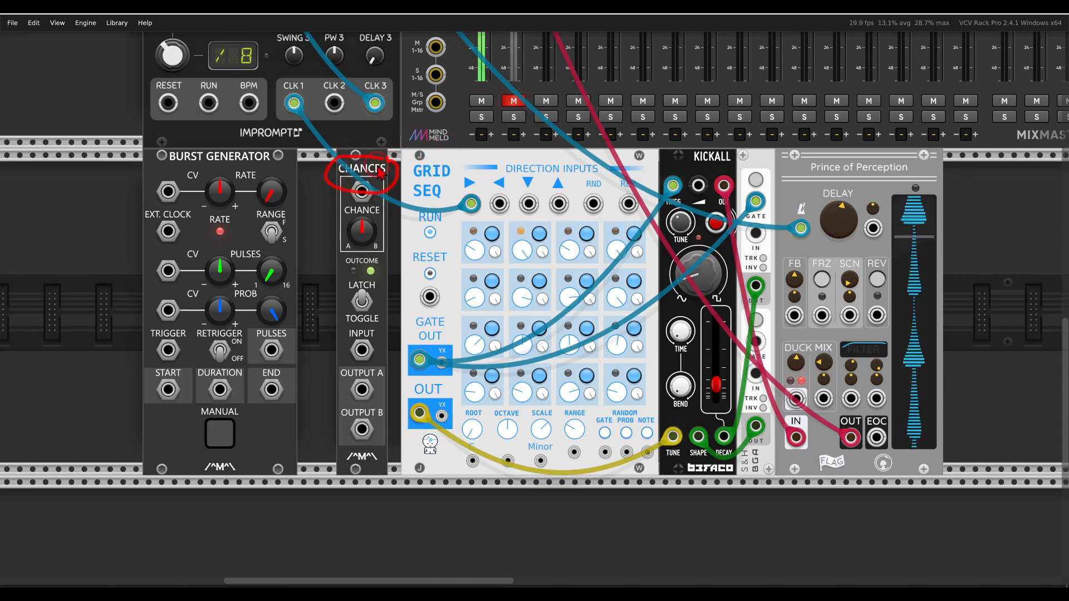
mouse_move(362, 351)
left_mouse_down()
mouse_move(366, 367)
mouse_move(387, 125)
mouse_move(382, 39)
mouse_move(367, 67)
mouse_move(377, 76)
left_mouse_up()
scroll(368, 311, "down", 7)
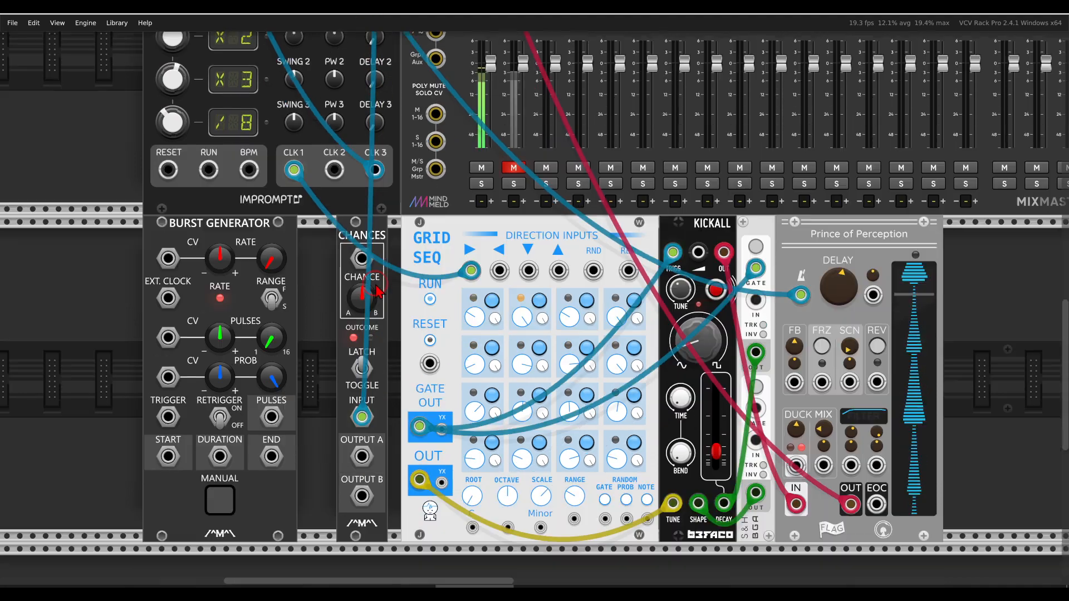
scroll(366, 330, "up", 1)
left_click_drag(372, 262, 320, 282)
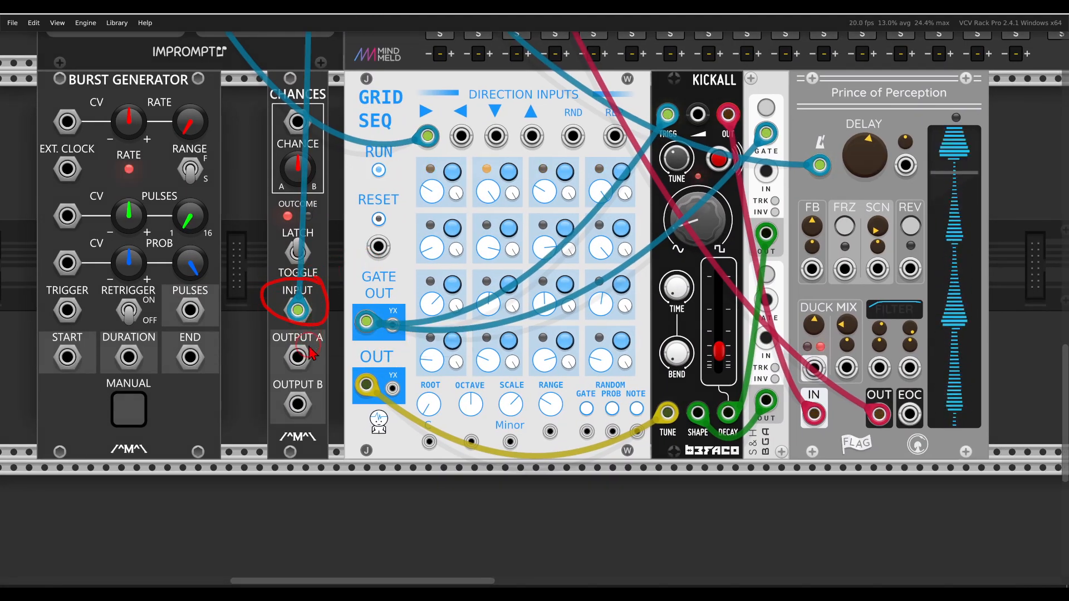
left_click_drag(308, 351, 335, 330)
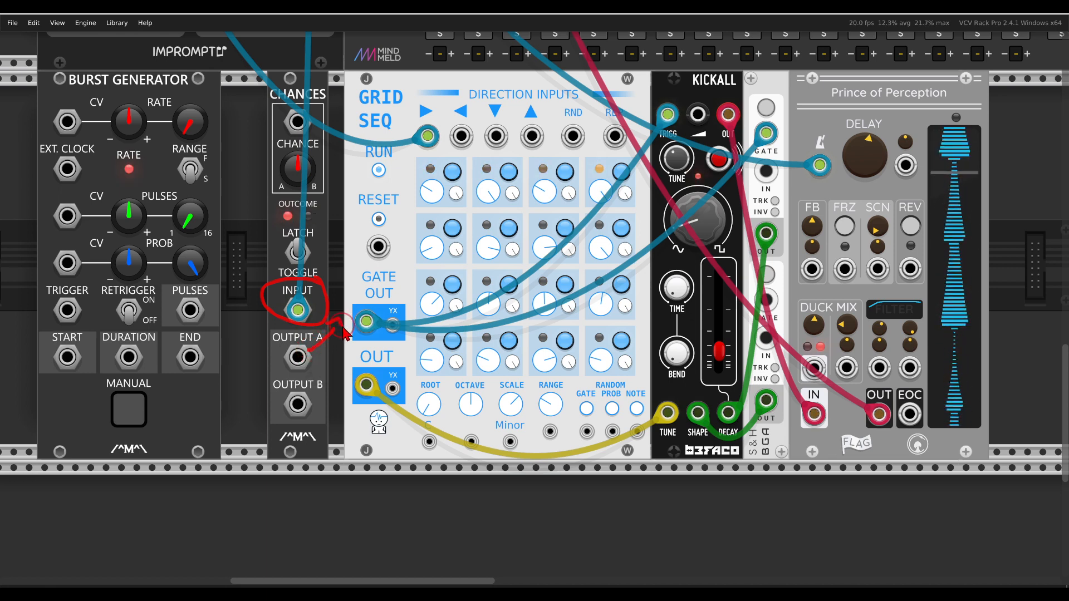
mouse_move(297, 357)
left_mouse_down()
mouse_move(425, 222)
mouse_move(539, 143)
mouse_move(573, 140)
left_mouse_up()
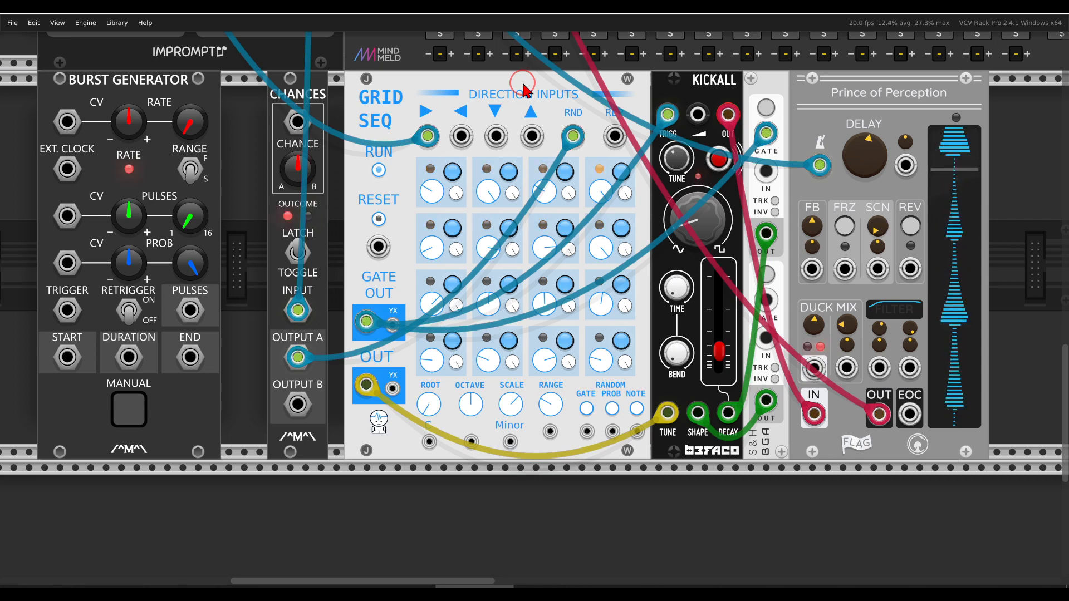
- Patch CLOCKED's CLK 2 output into the lower Burst Generator's external clock input and raise its number of pulses
scroll(362, 75, "left", 5)
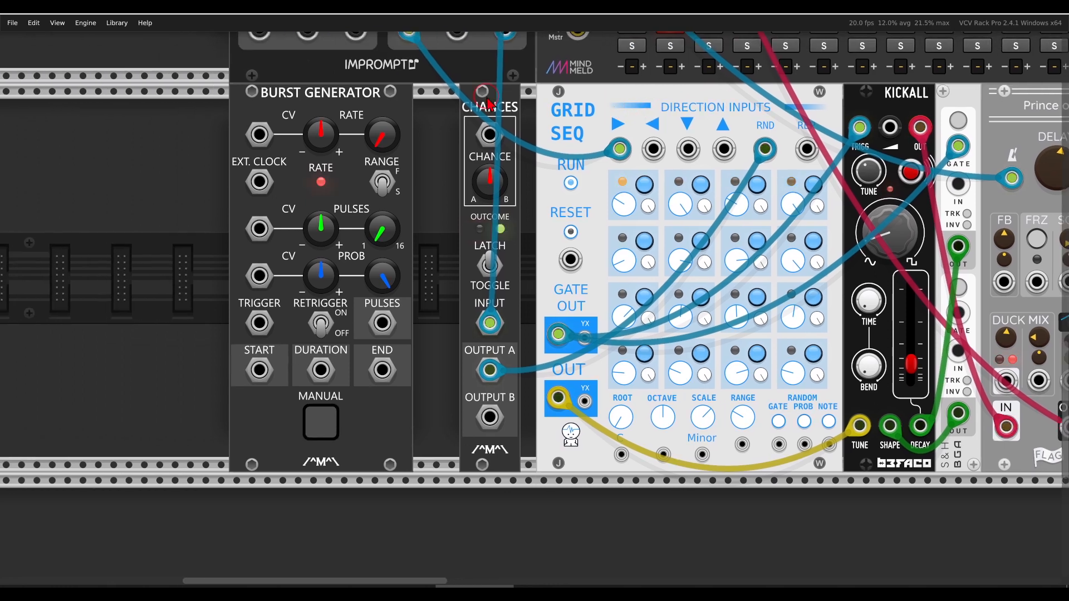
mouse_move(362, 73)
left_mouse_down()
mouse_move(267, 133)
mouse_move(398, 83)
mouse_move(358, 68)
left_mouse_up()
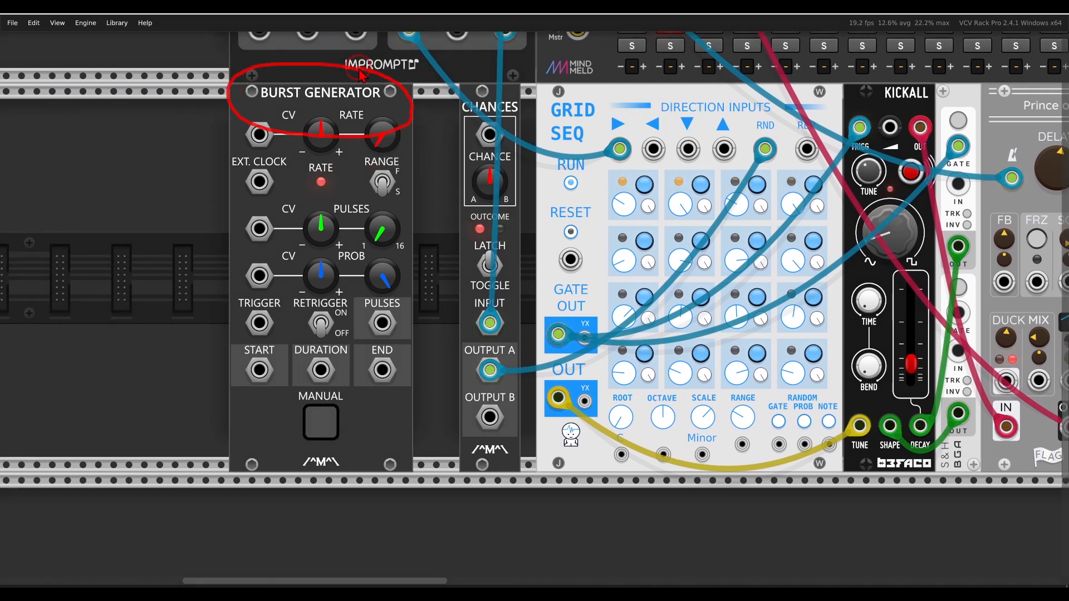
key("Escape")
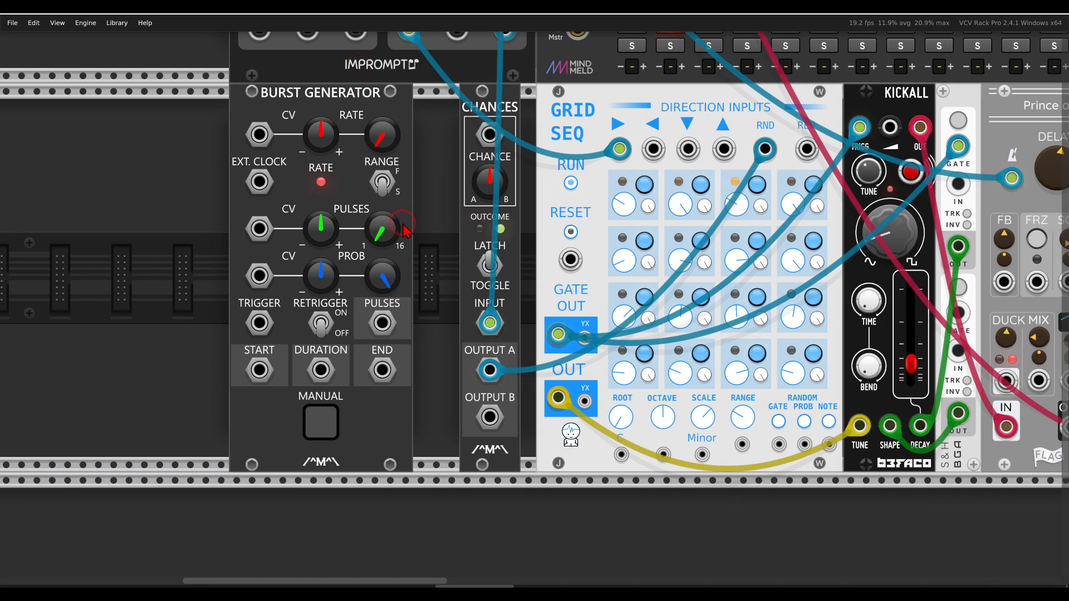
scroll(407, 226, "up", 5)
left_click_drag(457, 226, 259, 377)
scroll(271, 382, "down", 3)
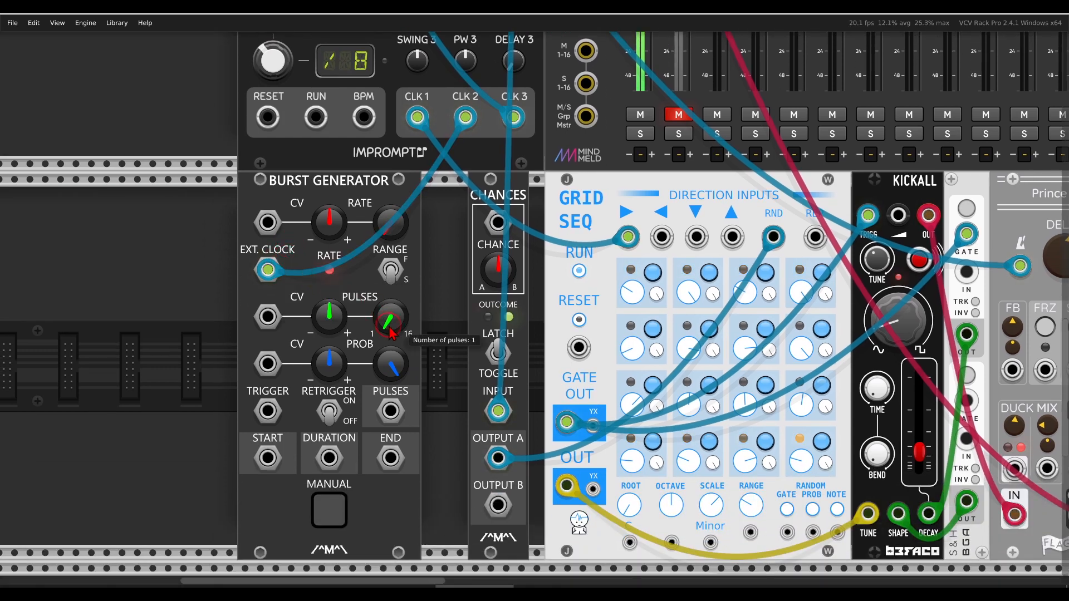
left_click_drag(393, 333, 379, 295)
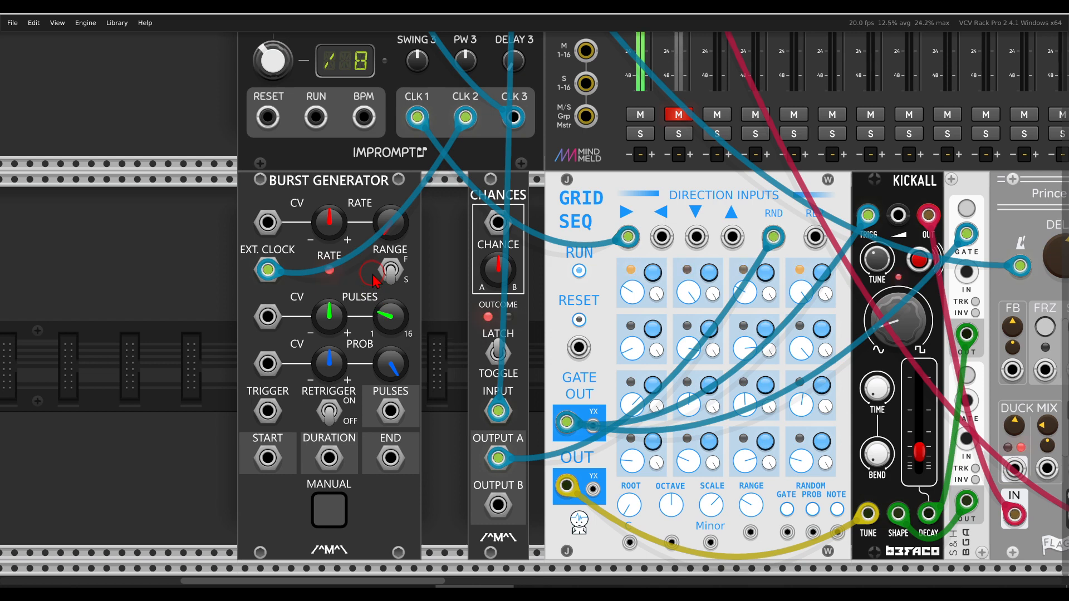
- Patch the Burst Generator's PULSES output into the GRID SEQ's down direction input, and its TRIGGER input to CLOCKED's CLK 3 output
left_click_drag(390, 411, 695, 238)
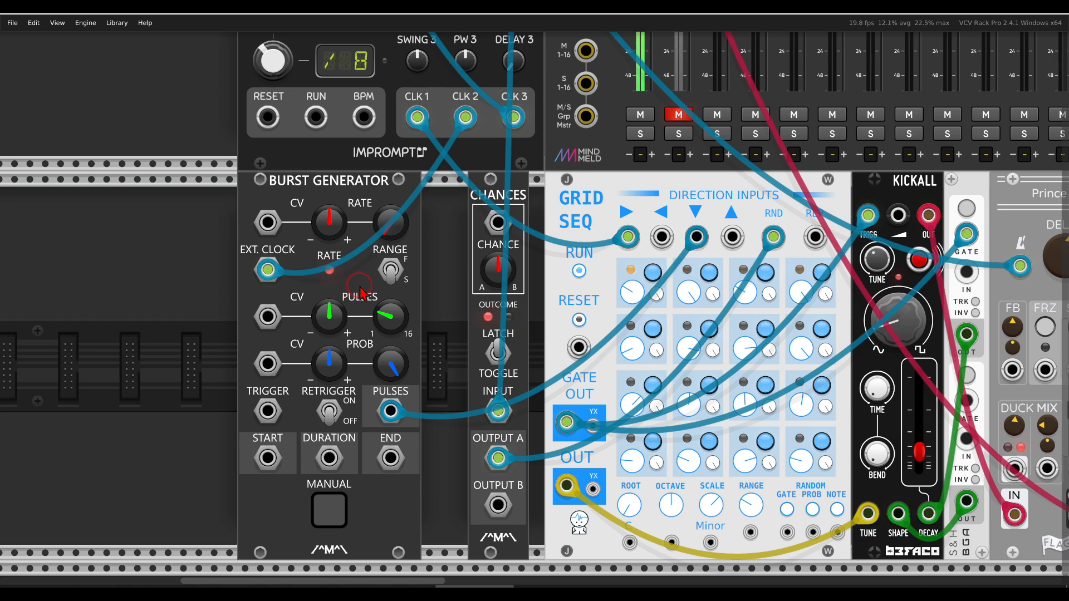
left_click_drag(268, 411, 511, 130)
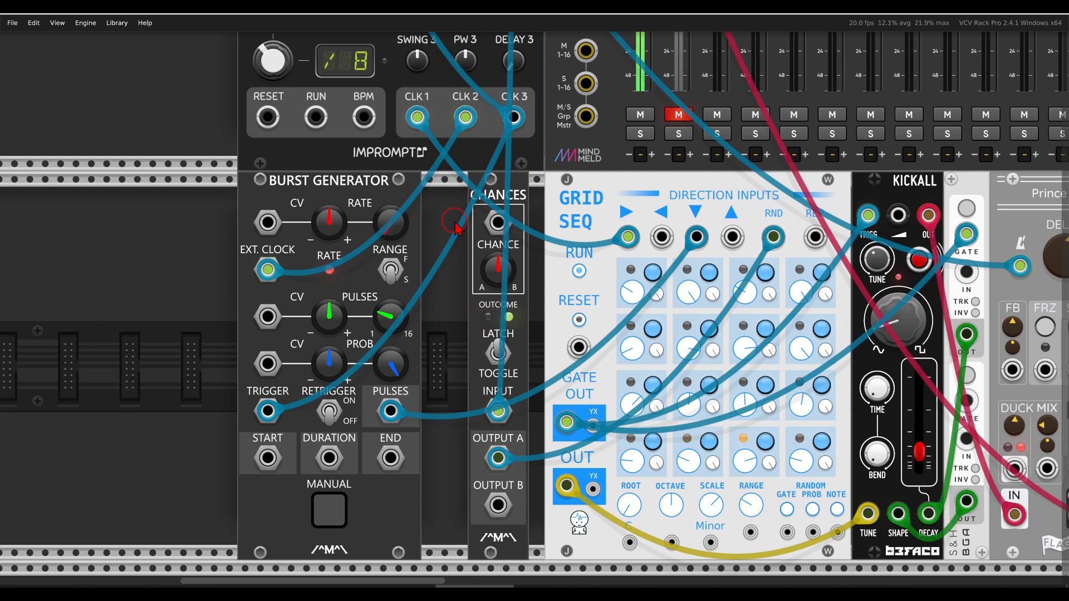
left_click_drag(502, 239, 377, 211)
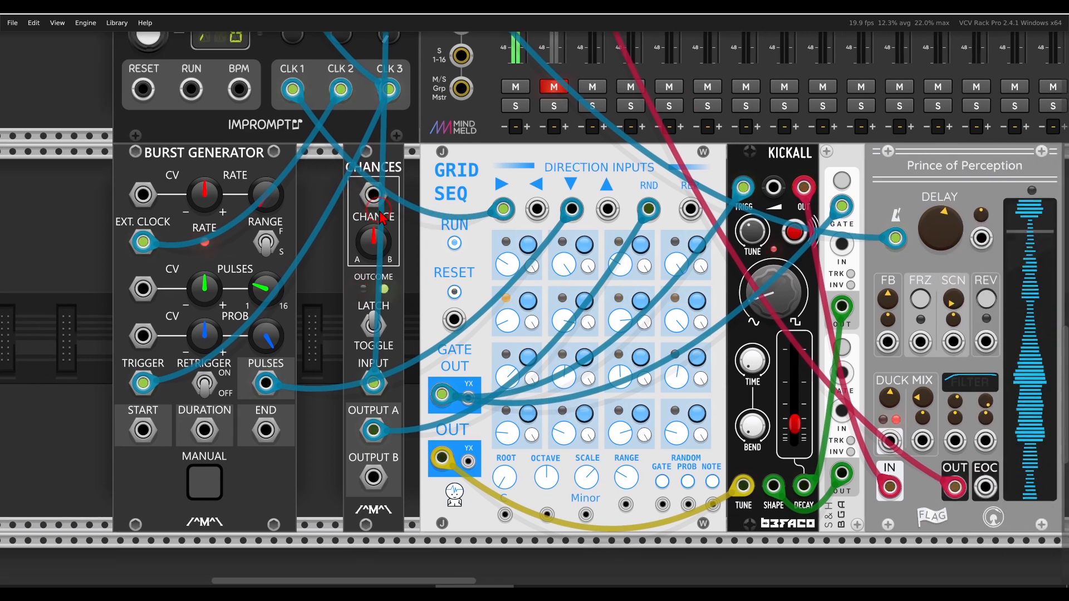
left_click_drag(451, 171, 411, 163)
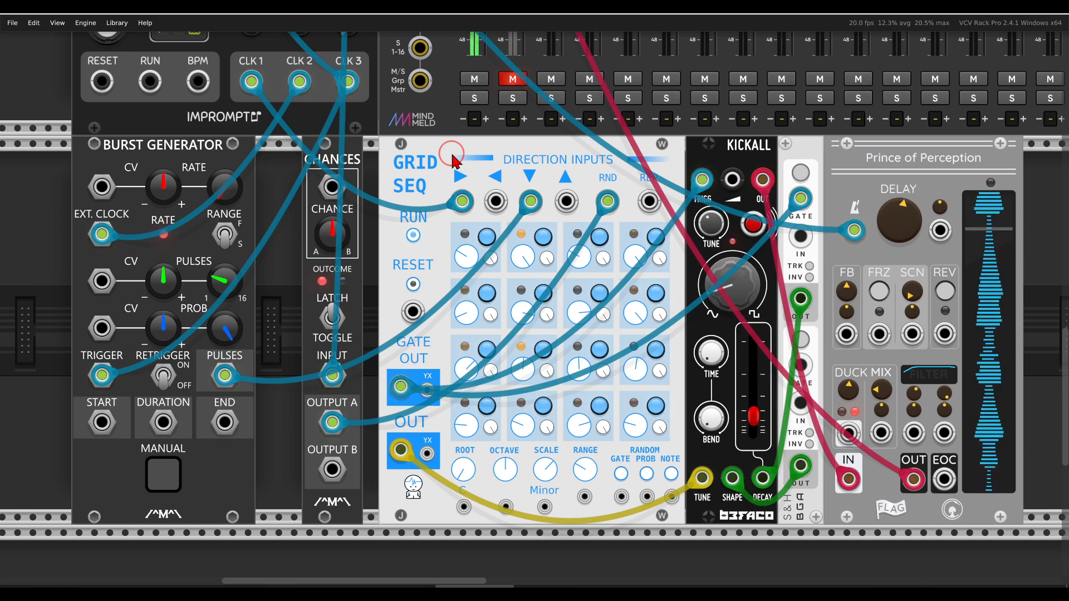
- Examine the upper patch's Burst Generator pulse count and its PULSES and END connections to the GRID SEQ's RND direction and reset inputs
scroll(455, 161, "up", 5)
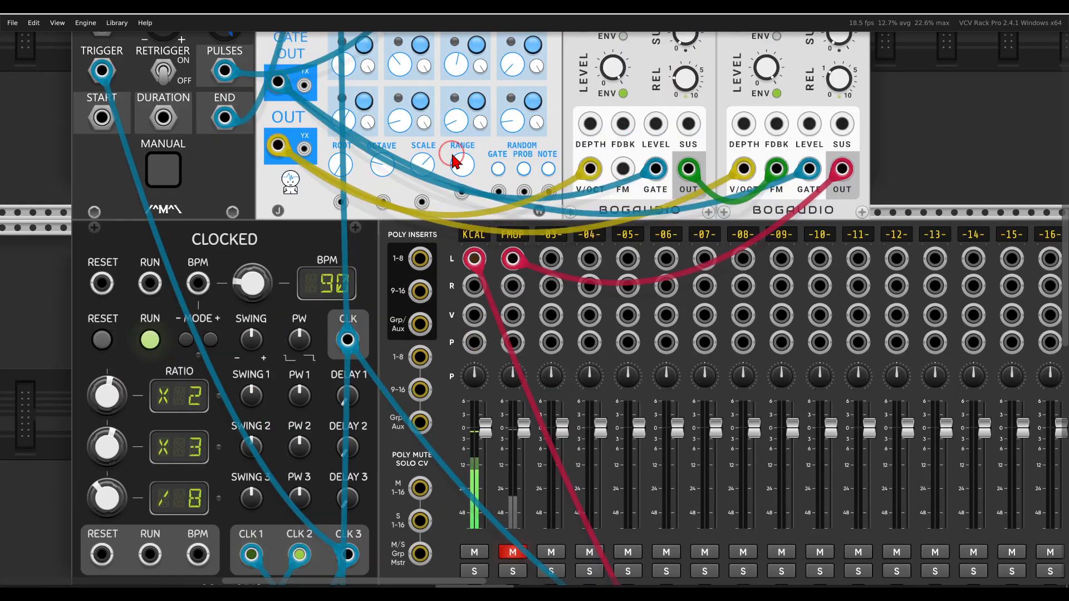
scroll(456, 162, "up", 5)
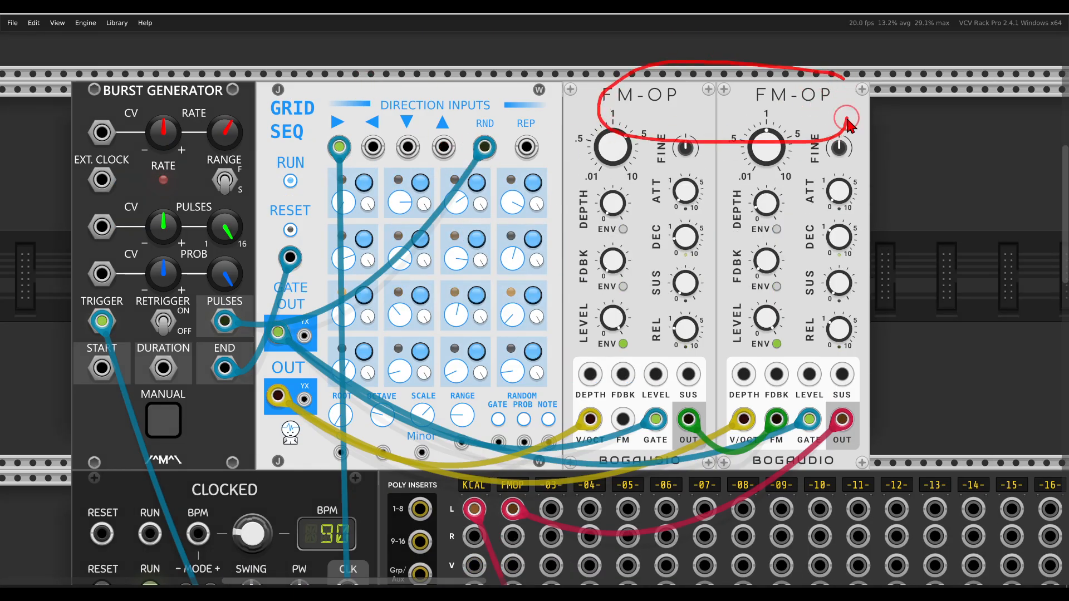
scroll(555, 272, "down", 7)
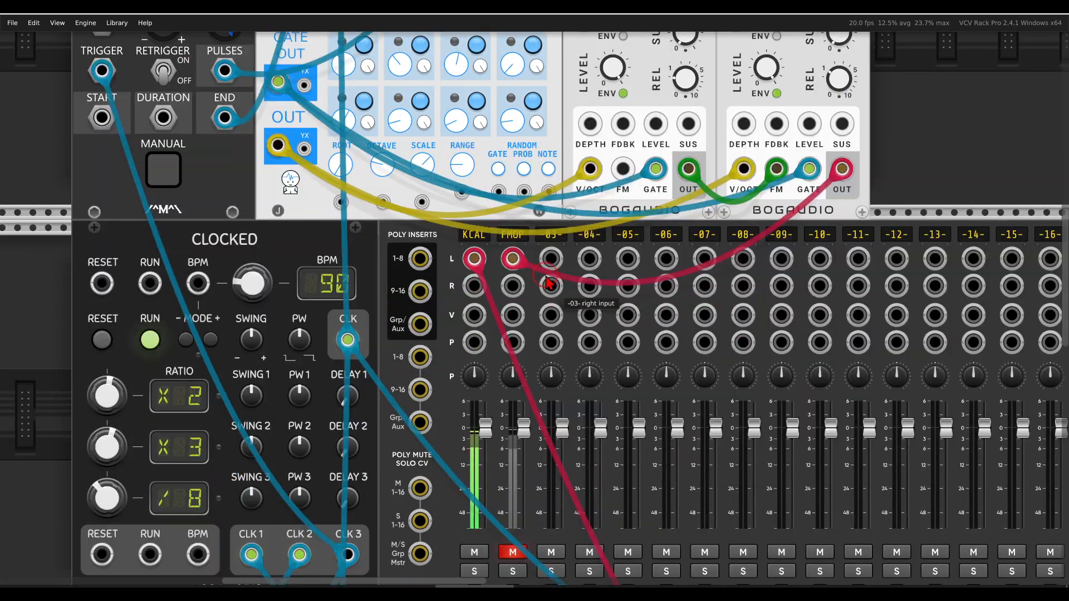
scroll(380, 323, "up", 11)
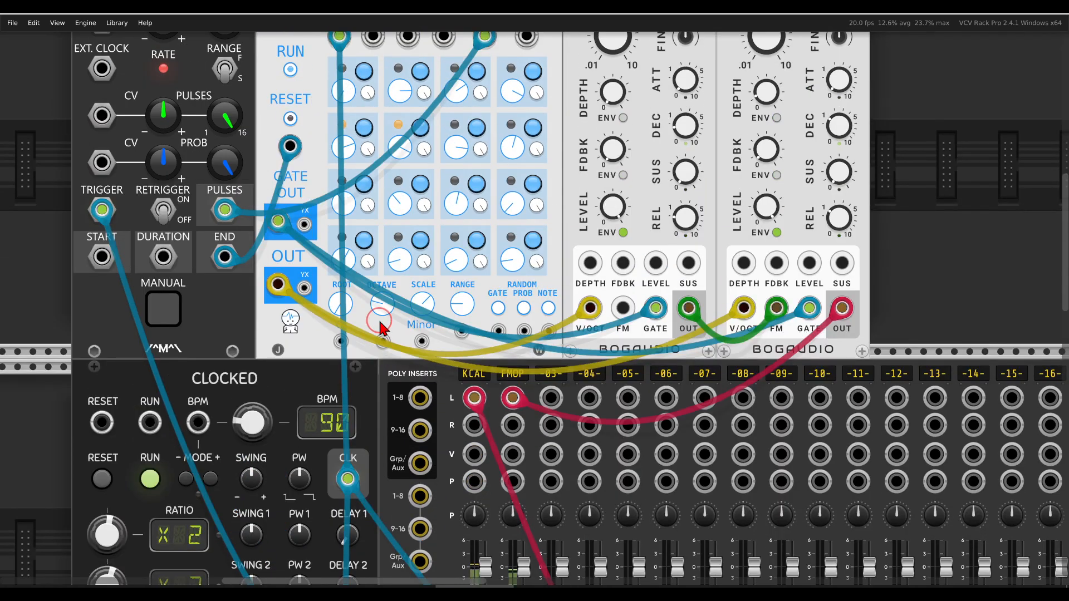
left_click_drag(375, 116, 442, 137)
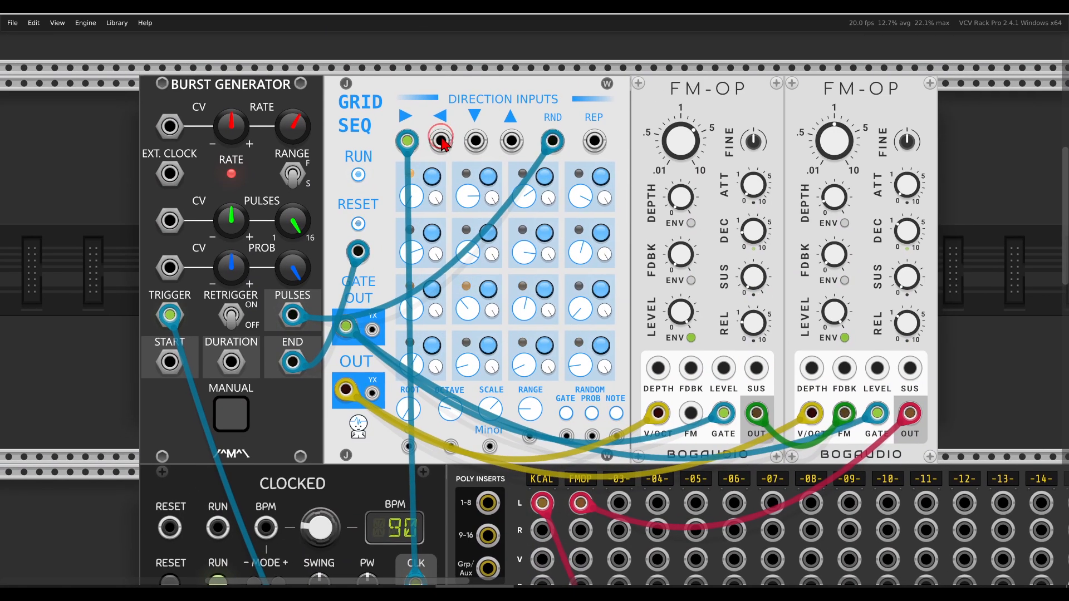
left_click_drag(397, 95, 408, 99)
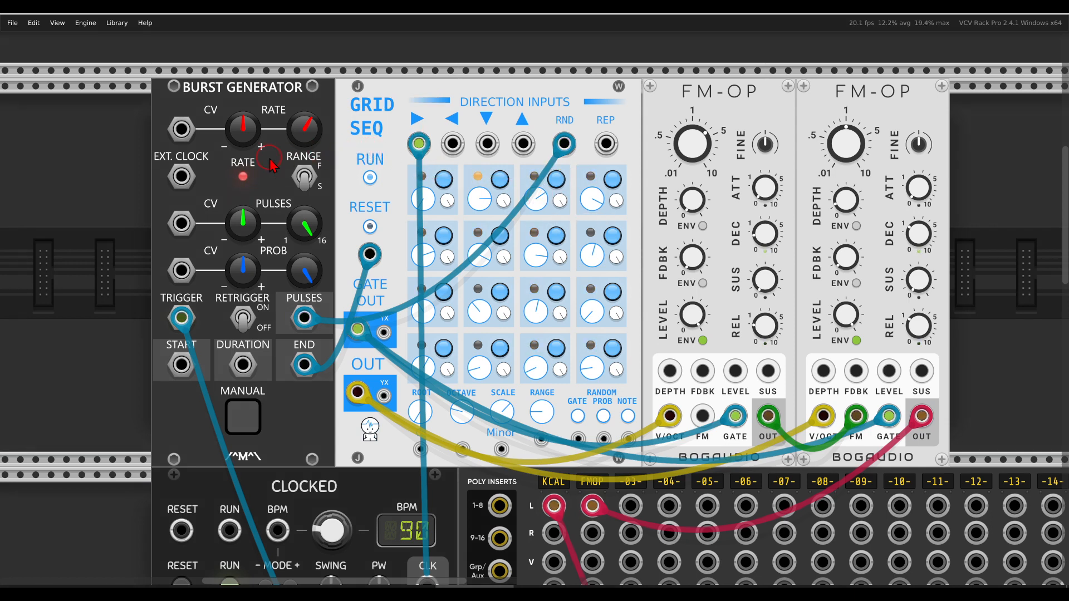
mouse_move(309, 229)
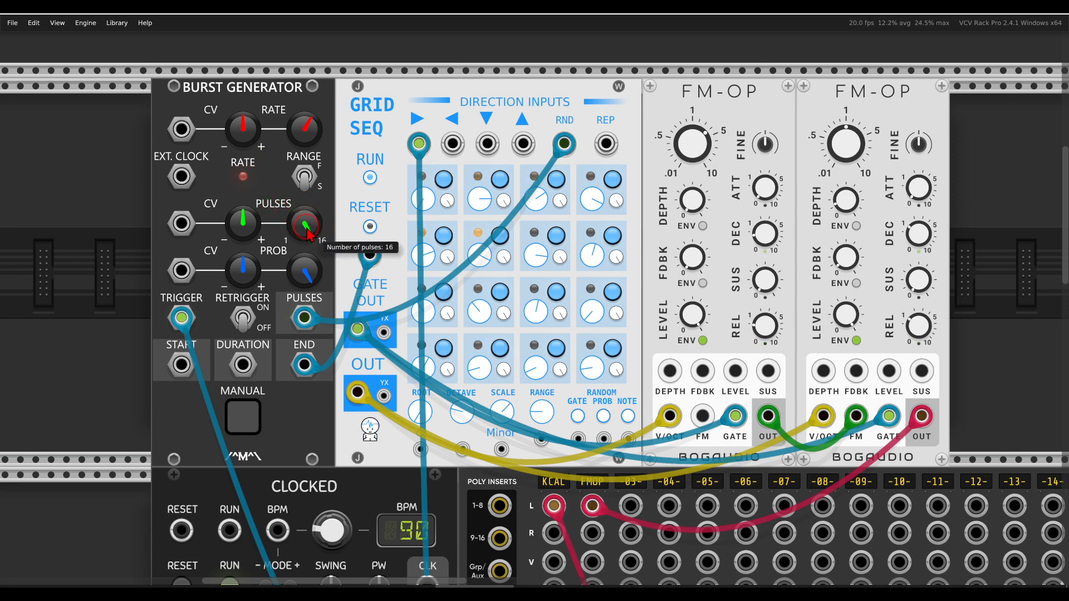
mouse_move(581, 112)
left_mouse_down()
mouse_move(566, 106)
mouse_move(544, 146)
mouse_move(585, 121)
mouse_move(580, 97)
left_mouse_up()
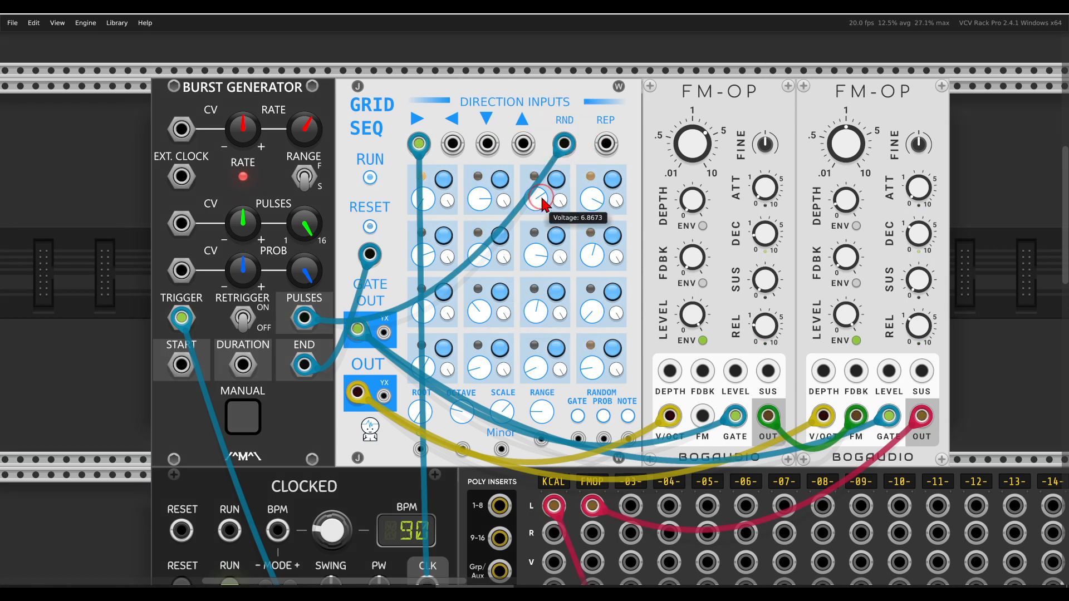
mouse_move(320, 342)
left_mouse_down()
mouse_move(296, 346)
mouse_move(288, 387)
mouse_move(332, 374)
mouse_move(345, 266)
mouse_move(339, 274)
mouse_move(359, 284)
left_mouse_up()
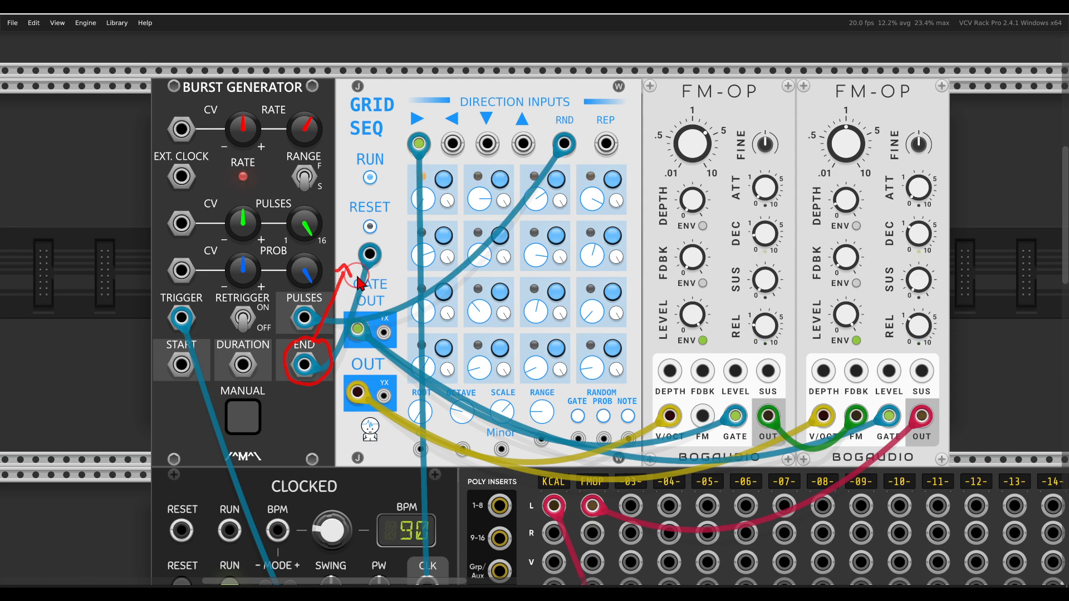
mouse_move(617, 164)
left_mouse_down()
mouse_move(562, 157)
mouse_move(410, 186)
mouse_move(623, 222)
mouse_move(616, 162)
left_mouse_up()
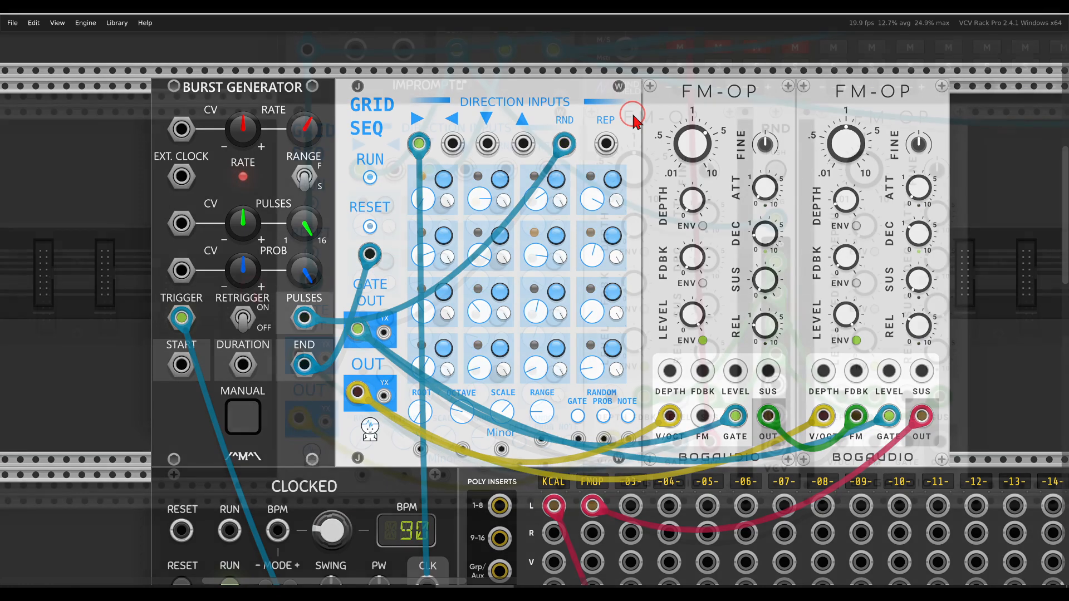
- Unmute the mixer's first channel to hear the FM-OP voice driven by the GRID SEQ's main outputs, without its YX outputs
mouse_move(308, 429)
left_mouse_down()
mouse_move(345, 390)
mouse_move(341, 335)
left_mouse_up()
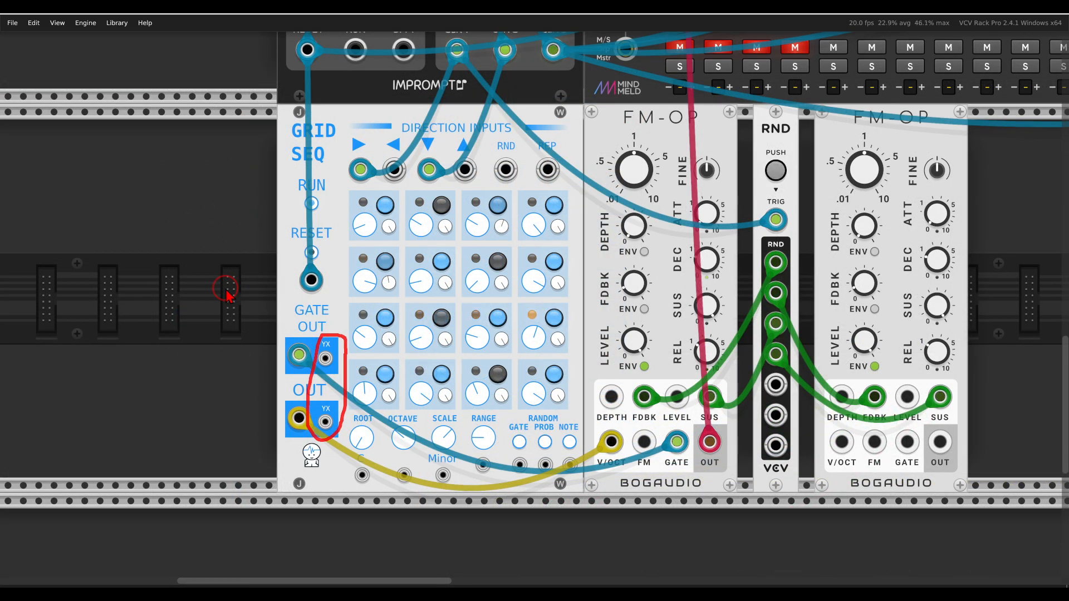
key("Escape")
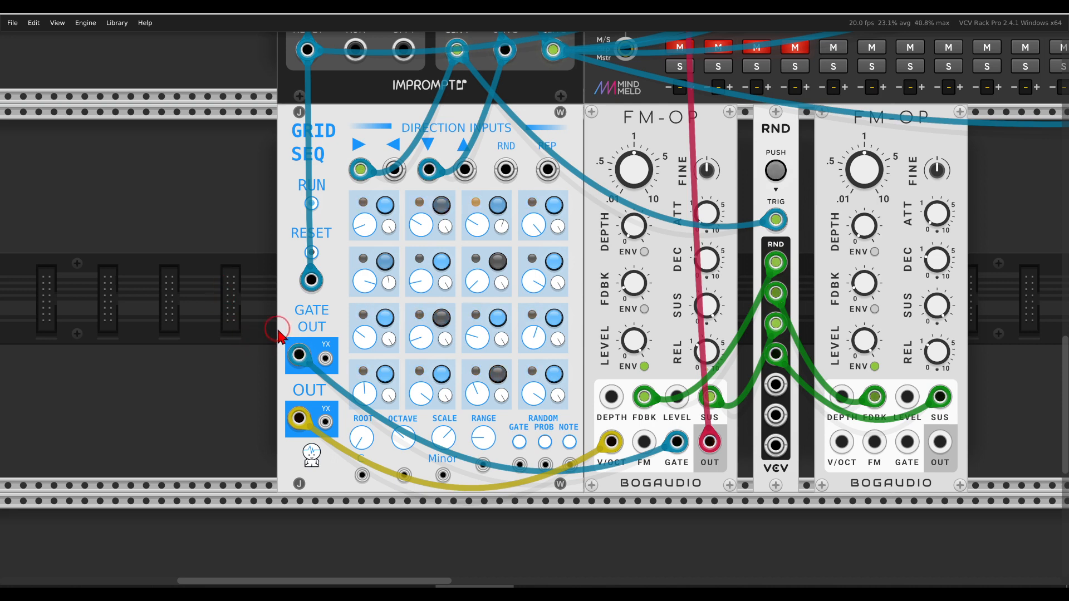
left_click(680, 47)
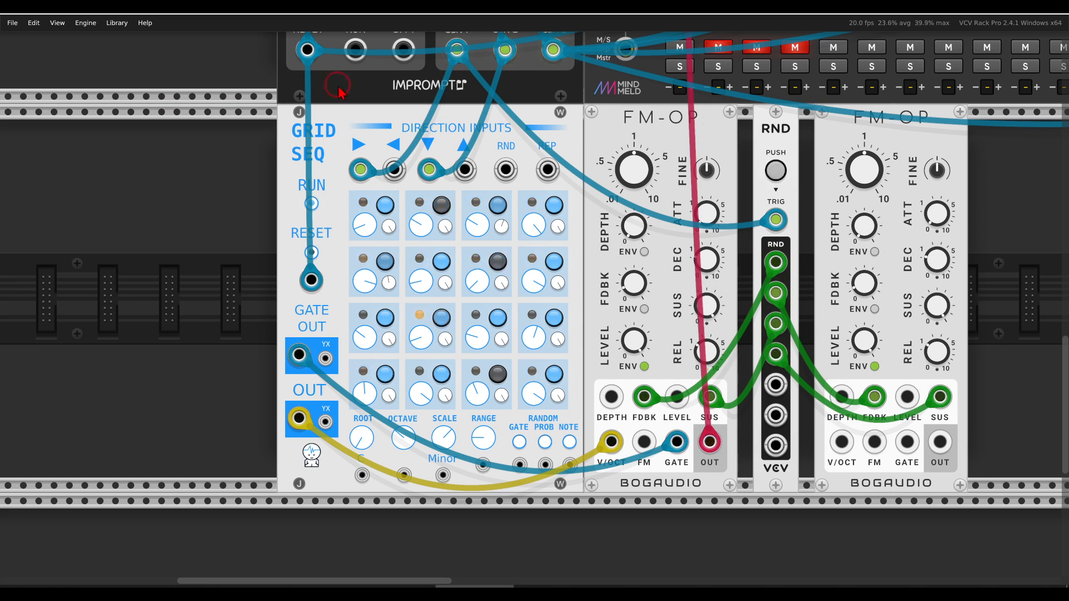
left_click_drag(374, 188, 377, 147)
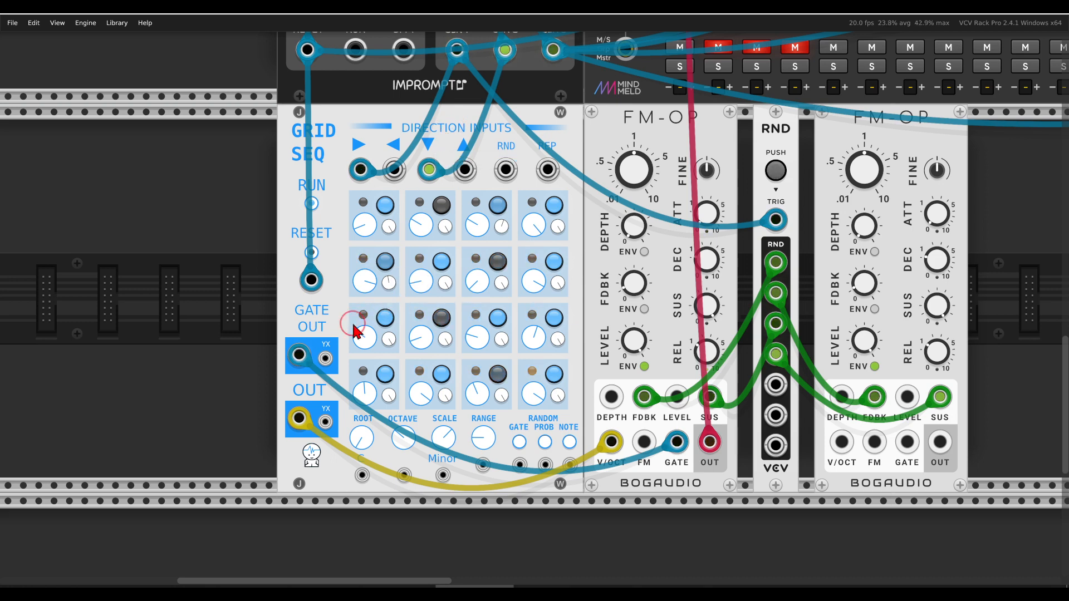
- Patch the GRID SEQ's YX gate and YX outputs into the second FM-OP's GATE and V/OCT, and its OUT into the FMOP channel's right input
mouse_move(322, 348)
left_mouse_down()
mouse_move(320, 415)
mouse_move(334, 431)
mouse_move(344, 356)
left_mouse_up()
mouse_move(927, 113)
left_mouse_down()
mouse_move(874, 149)
mouse_move(906, 102)
left_mouse_up()
key("Escape")
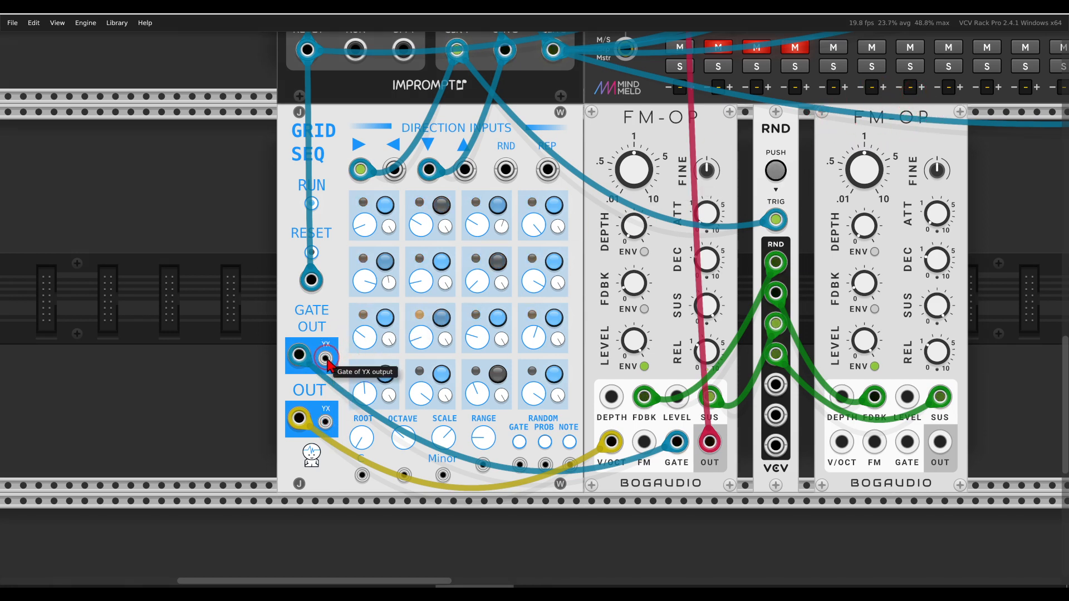
left_click_drag(326, 359, 907, 443)
left_click_drag(842, 442, 326, 422)
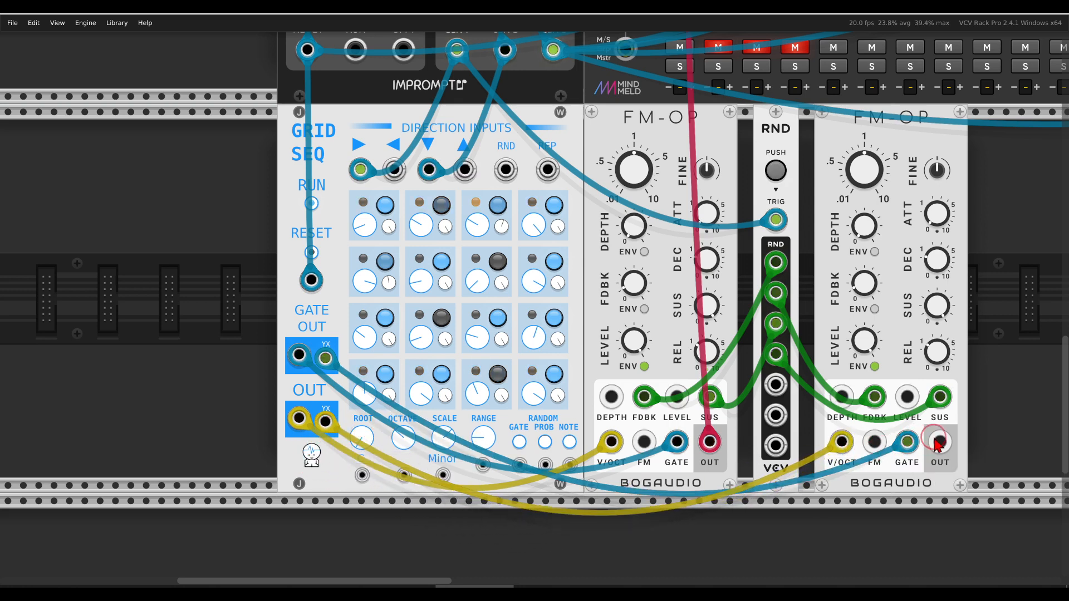
left_click_drag(938, 444, 678, 146)
scroll(678, 146, "down", 10)
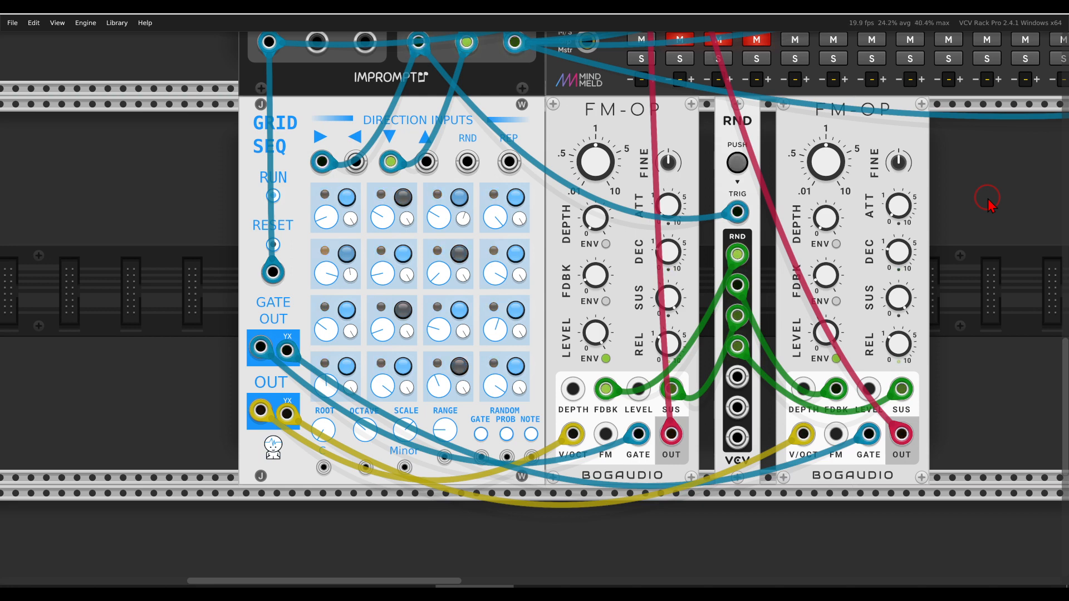
- Examine how the upper GRID SEQ's main and YX outputs feed the TRUMMOR2 drum synthesizer, and look at its RANGE control
scroll(683, 284, "up", 5)
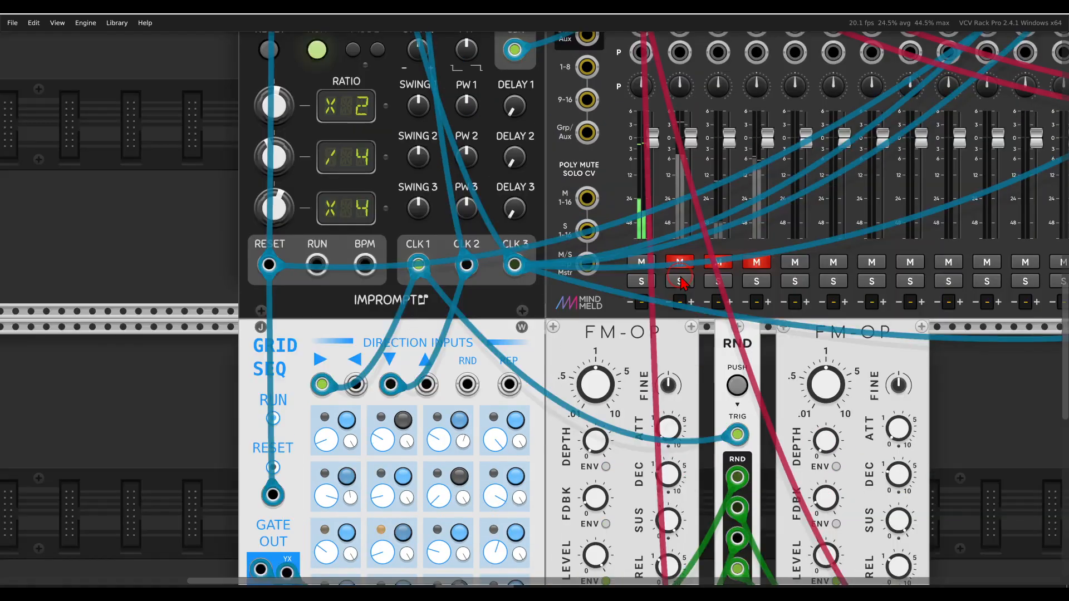
scroll(683, 282, "up", 10)
scroll(649, 247, "down", 1)
scroll(649, 247, "right", 2)
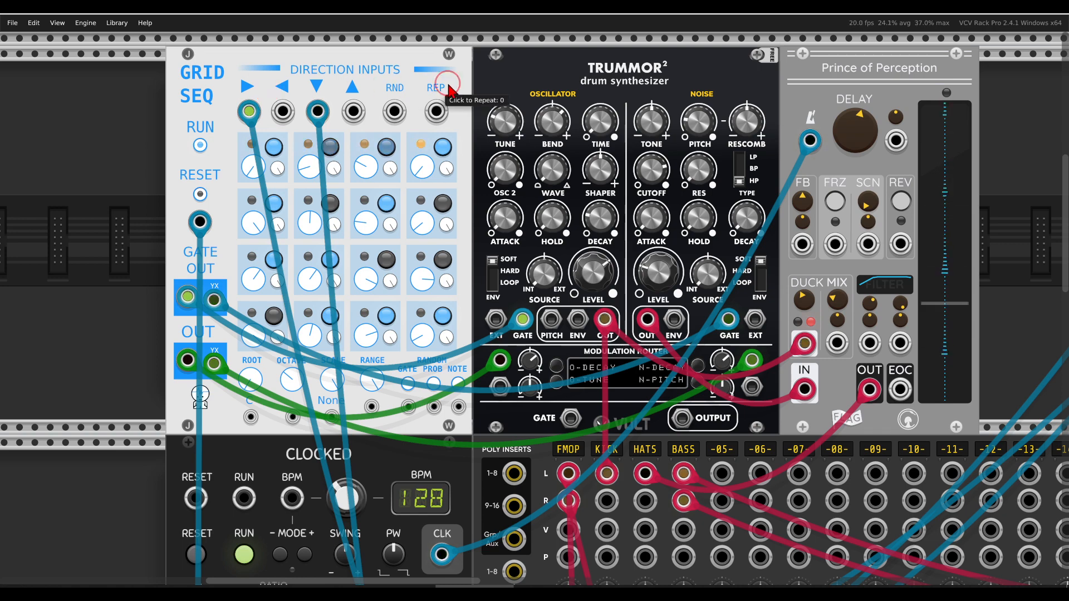
mouse_move(681, 53)
left_mouse_down()
mouse_move(656, 42)
mouse_move(633, 109)
left_mouse_up()
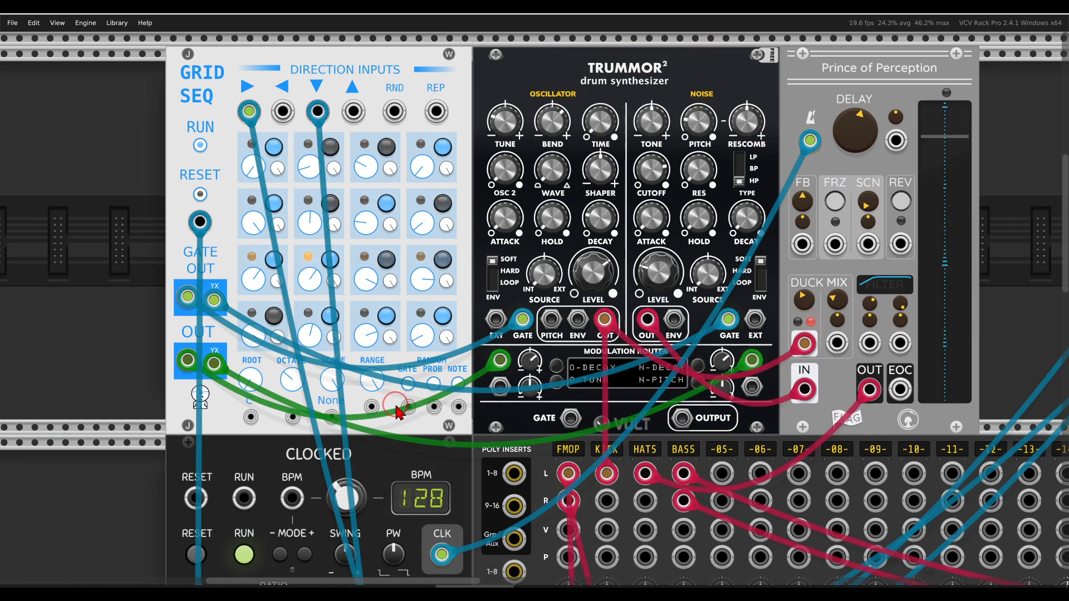
mouse_move(396, 352)
left_mouse_down()
mouse_move(372, 349)
mouse_move(348, 384)
mouse_move(388, 404)
mouse_move(397, 352)
left_mouse_up()
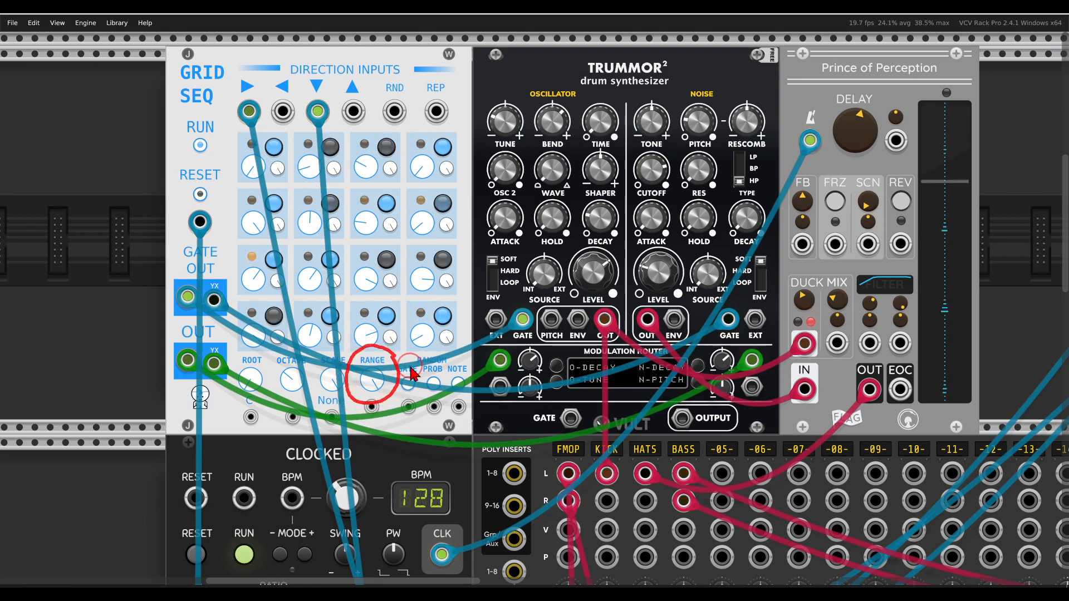
- Examine the TRUMMOR2's oscillator and noise DECAY controls, which the upper GRID SEQ's main and YX outputs modulate
key("Escape")
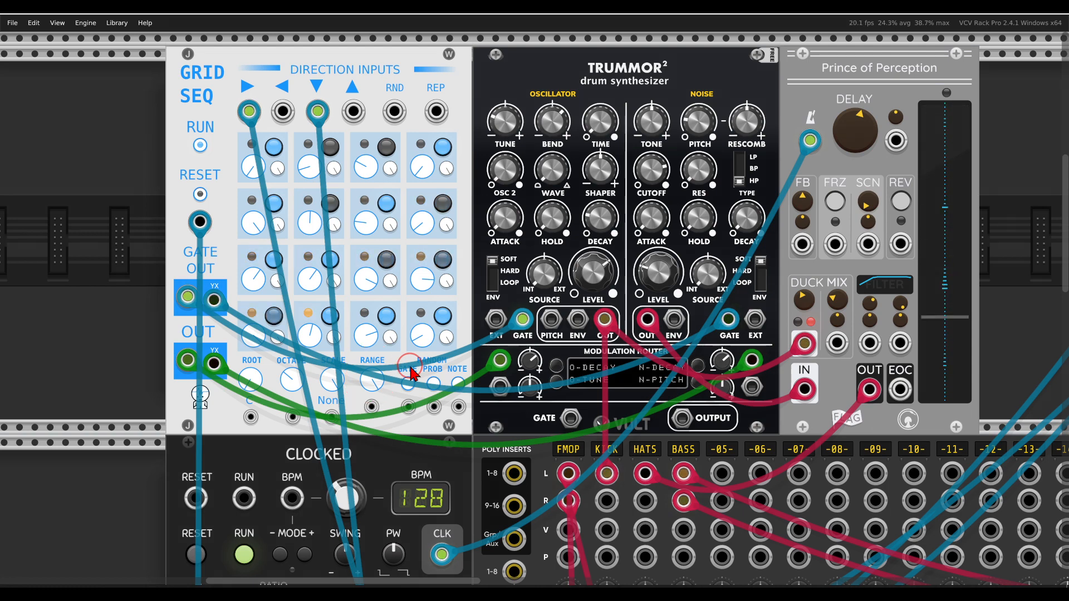
mouse_move(341, 378)
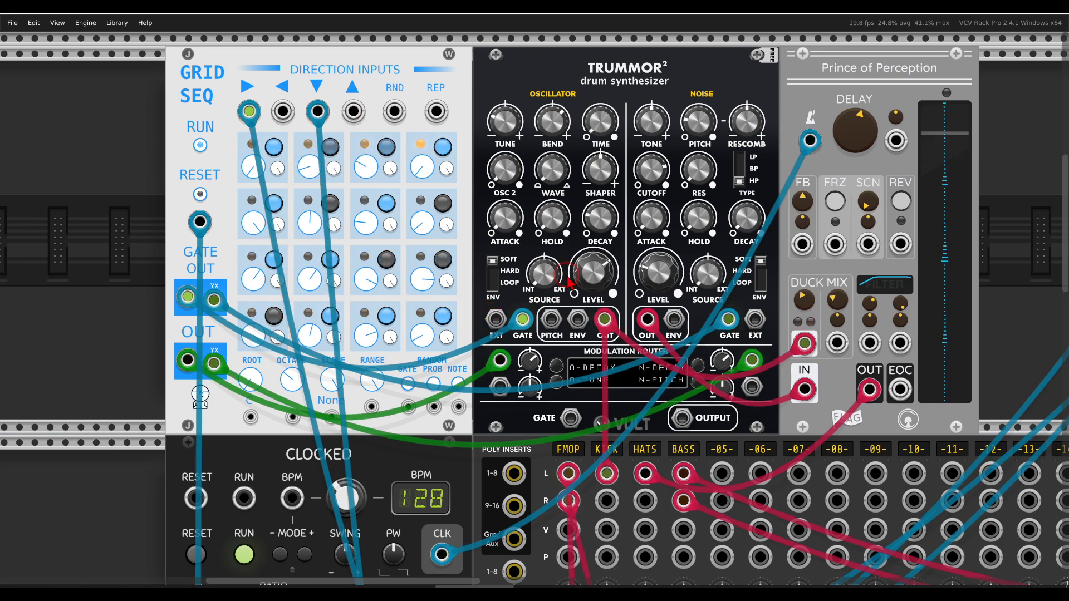
mouse_move(625, 199)
left_mouse_down()
mouse_move(596, 192)
mouse_move(619, 192)
left_mouse_up()
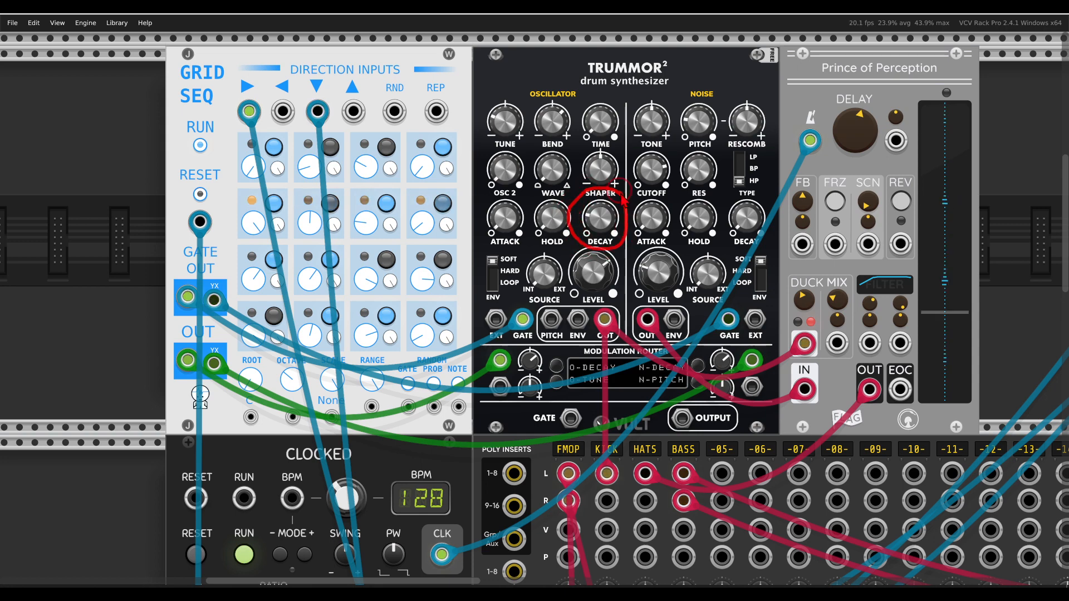
left_click_drag(767, 192, 772, 230)
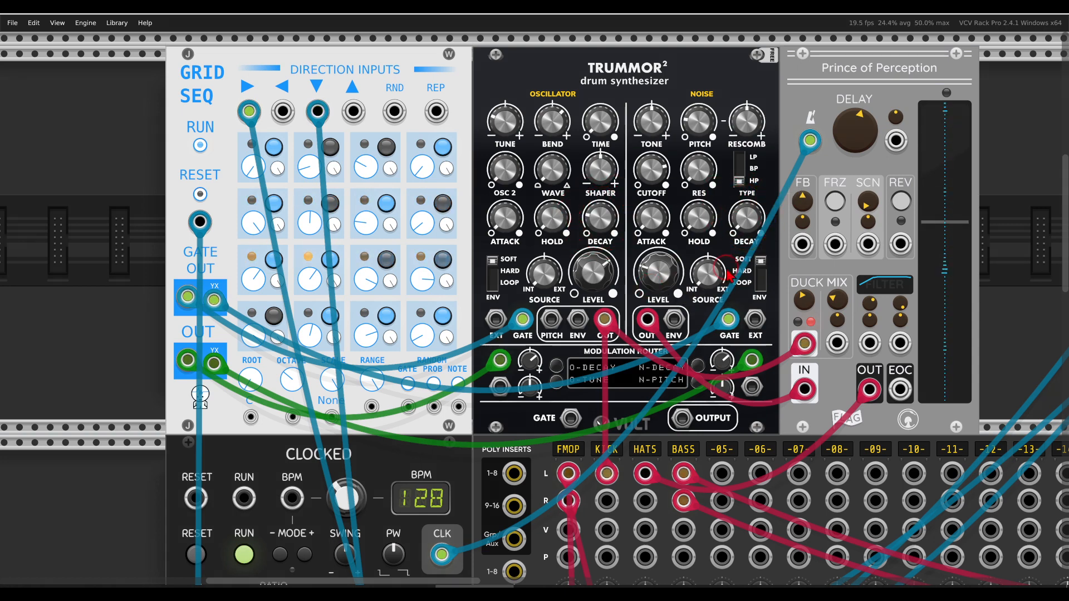
- Unmute the mixer's KICK and HATS channels to hear the TRUMMOR2 drums
scroll(669, 352, "down", 1)
scroll(670, 352, "down", 9)
left_click(607, 489)
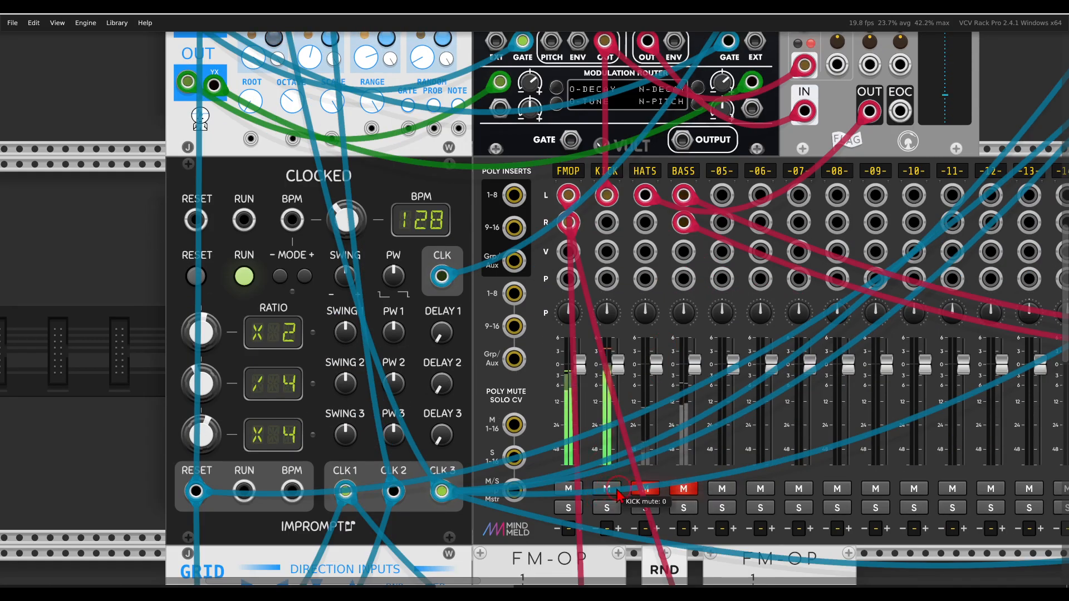
left_click(645, 488)
scroll(670, 356, "up", 10)
scroll(655, 284, "up", 2)
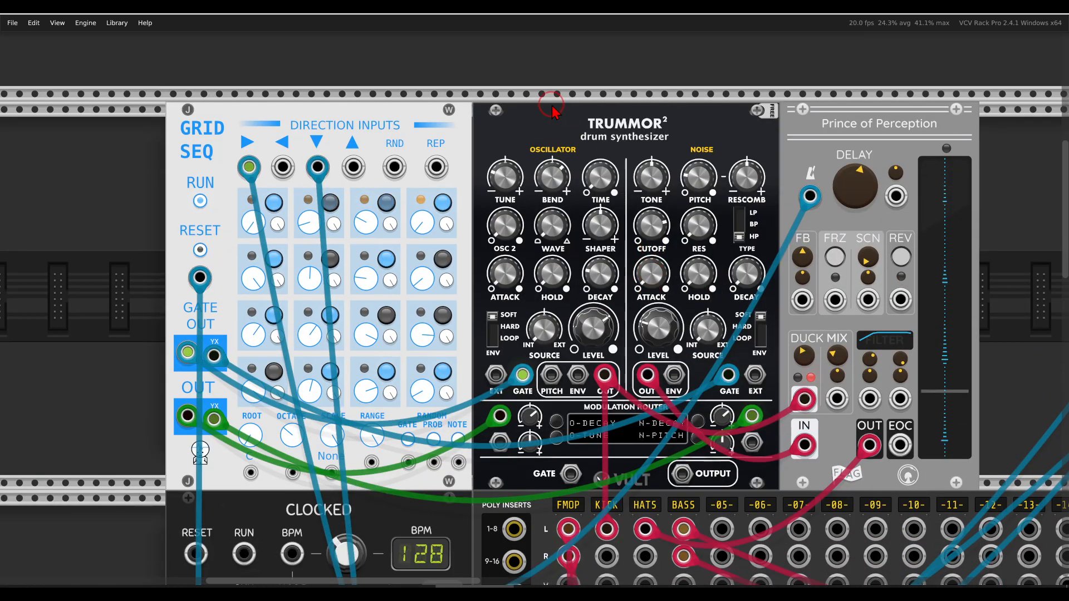
- Examine the bass patch in the upper row, where a GRID SEQ drives two KICKALL modules
mouse_move(334, 148)
left_mouse_down()
mouse_move(268, 128)
mouse_move(246, 193)
mouse_move(330, 155)
left_mouse_up()
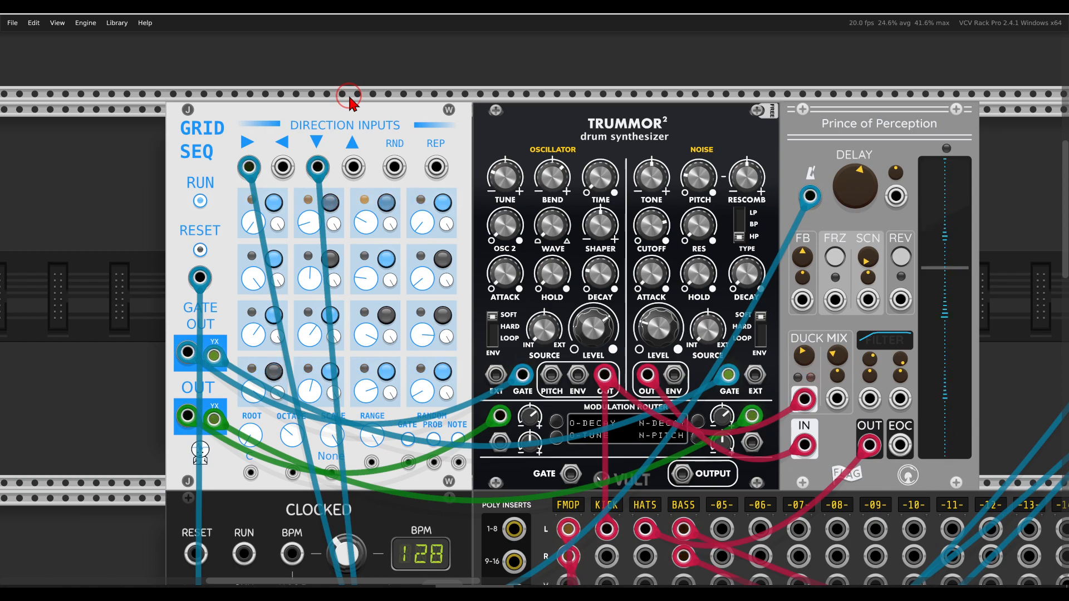
left_click_drag(749, 279, 295, 212)
left_click_drag(817, 229, 591, 224)
scroll(601, 240, "down", 6)
scroll(574, 220, "up", 3)
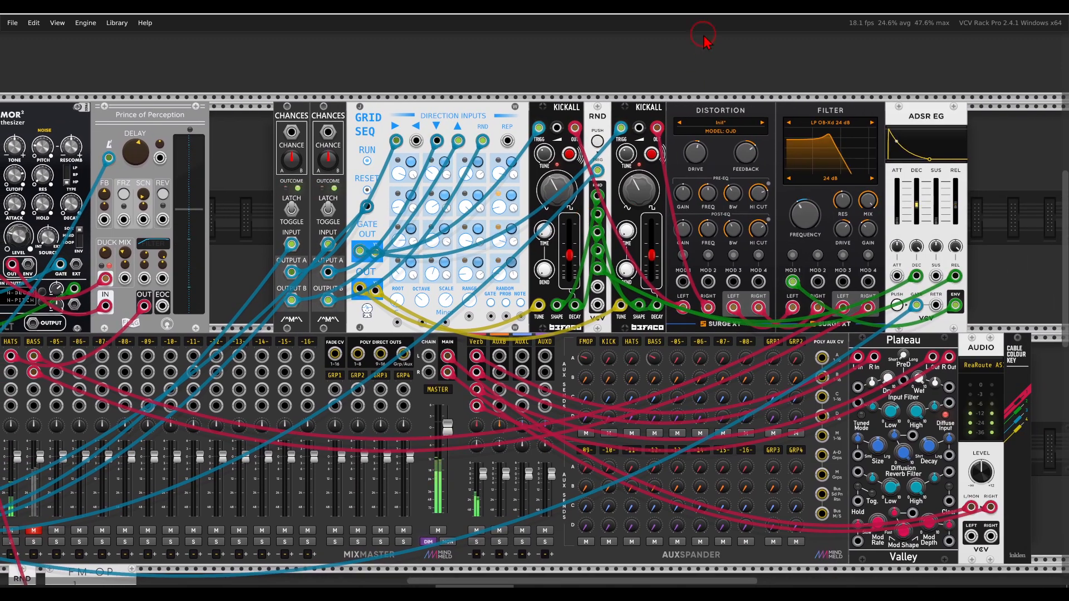
mouse_move(673, 94)
left_mouse_down()
mouse_move(561, 87)
mouse_move(576, 126)
mouse_move(663, 134)
mouse_move(675, 101)
left_mouse_up()
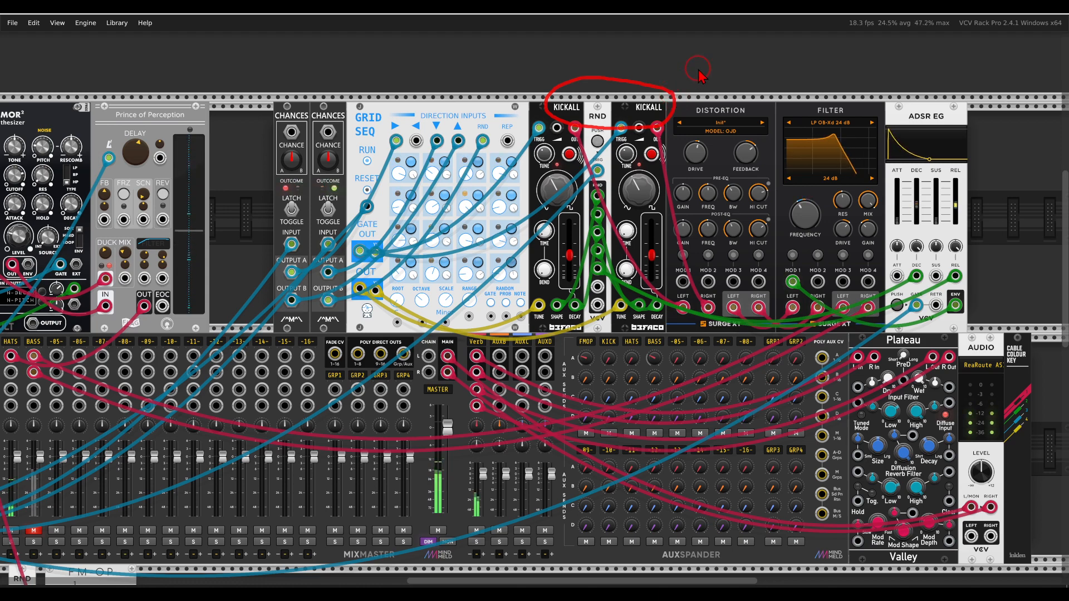
- Examine the bass GRID SEQ's gate outputs, its opposite corner steps, and the two CHANCES modules feeding its direction inputs
scroll(360, 251, "up", 3)
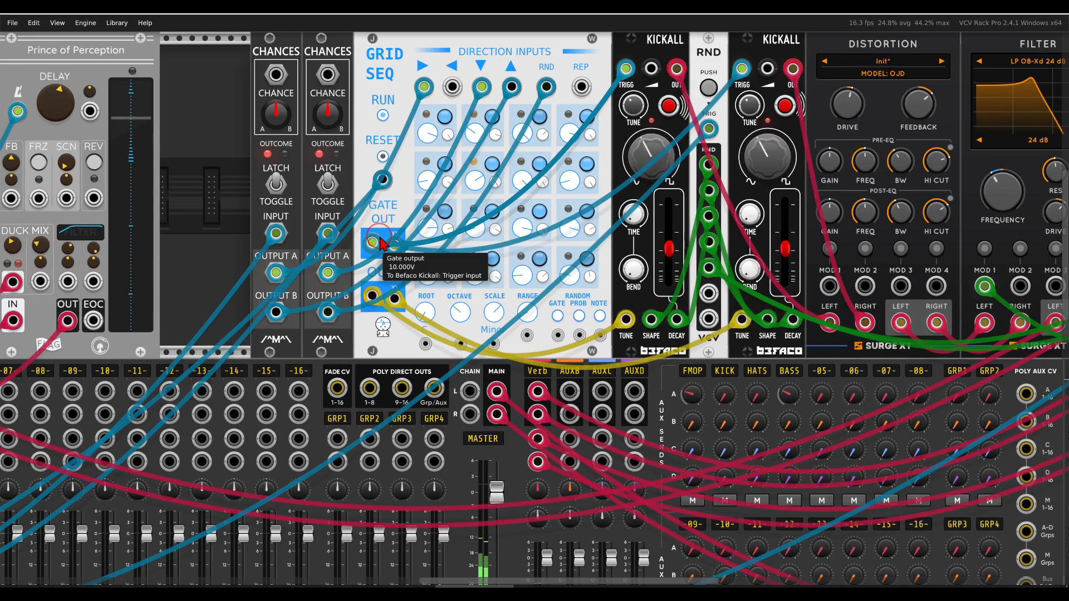
mouse_move(381, 219)
left_mouse_down()
mouse_move(345, 276)
mouse_move(379, 281)
mouse_move(377, 212)
mouse_move(384, 289)
mouse_move(406, 325)
mouse_move(417, 245)
mouse_move(452, 249)
mouse_move(411, 262)
mouse_move(434, 296)
mouse_move(462, 279)
left_mouse_up()
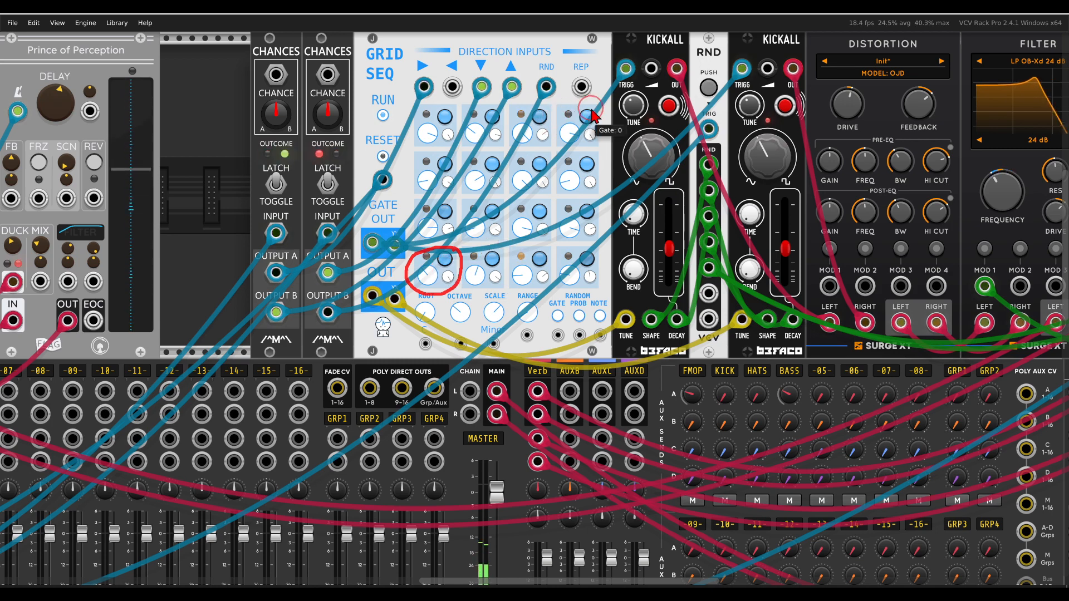
mouse_move(594, 116)
left_mouse_down()
mouse_move(562, 105)
mouse_move(590, 148)
mouse_move(607, 120)
left_mouse_up()
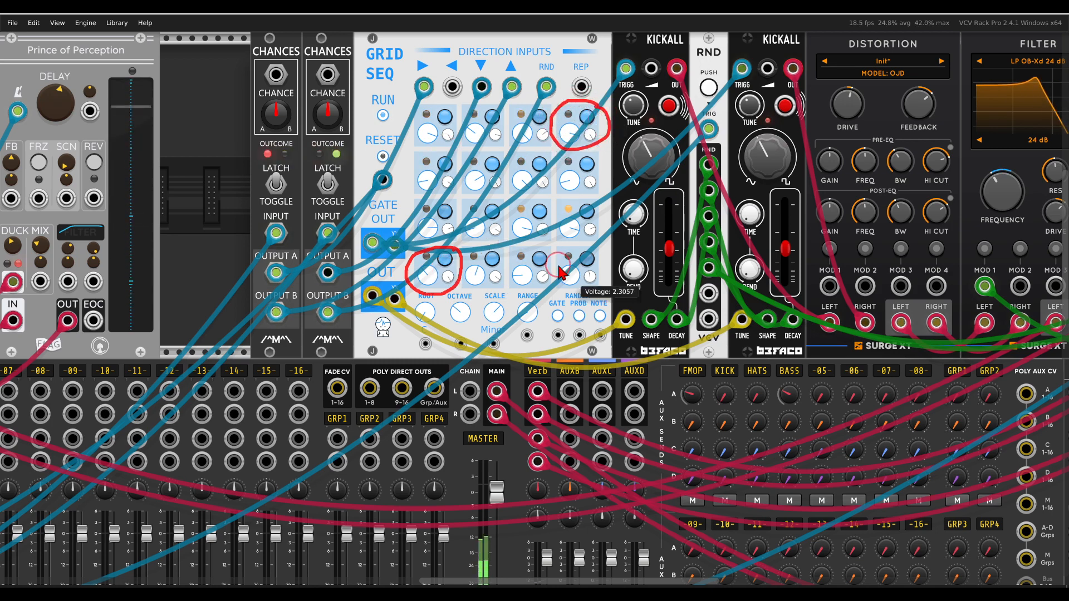
key("Escape")
left_click_drag(452, 152, 463, 195)
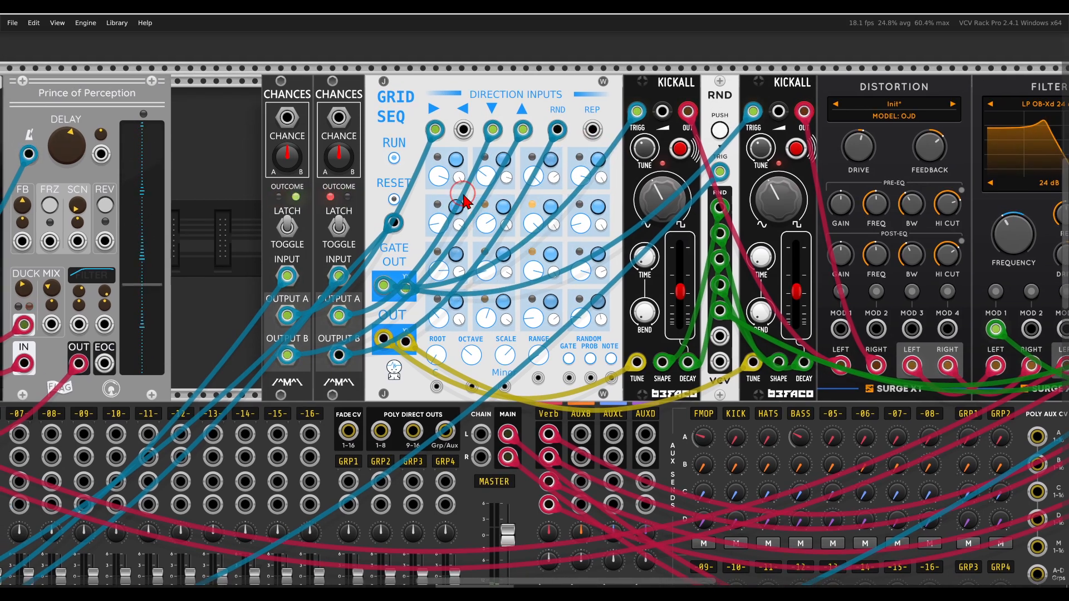
mouse_move(365, 78)
left_mouse_down()
mouse_move(279, 75)
mouse_move(312, 118)
mouse_move(369, 89)
left_mouse_up()
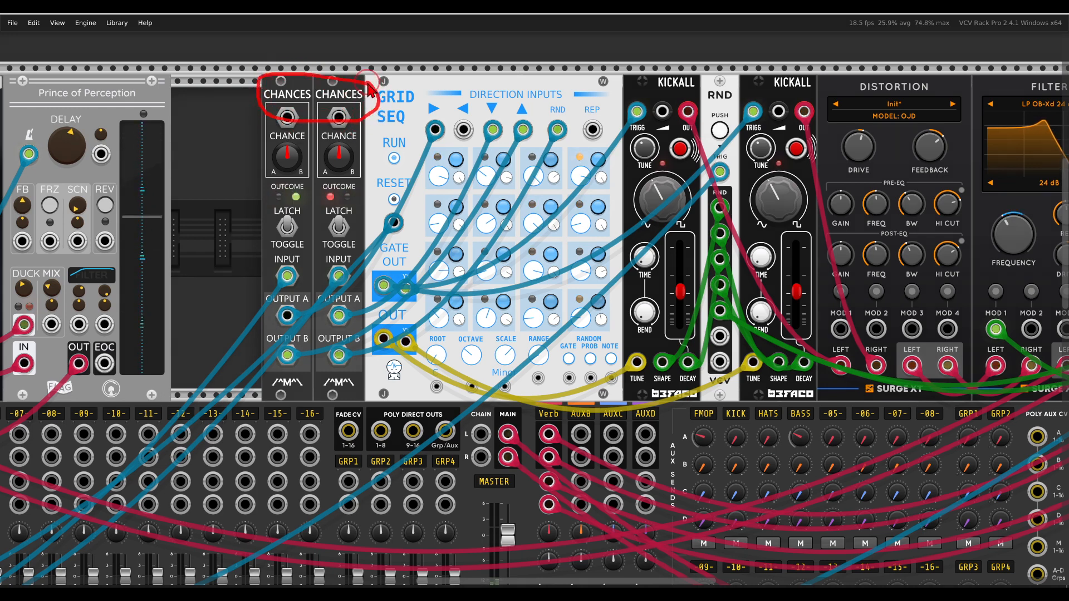
mouse_move(523, 134)
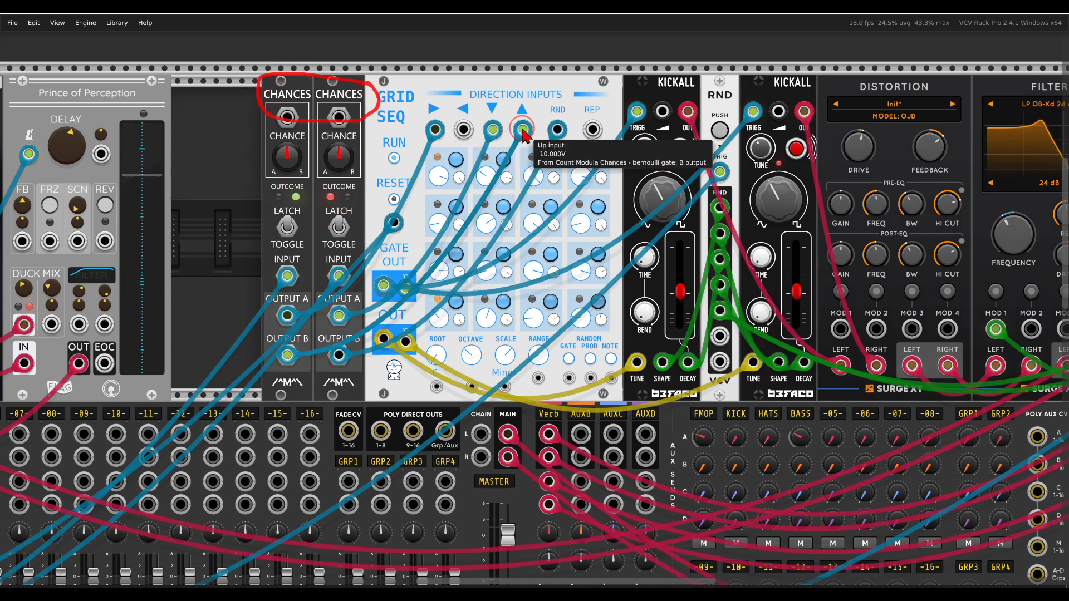
mouse_move(587, 127)
left_mouse_down()
mouse_move(550, 105)
mouse_move(406, 137)
mouse_move(587, 126)
left_mouse_up()
key("Escape")
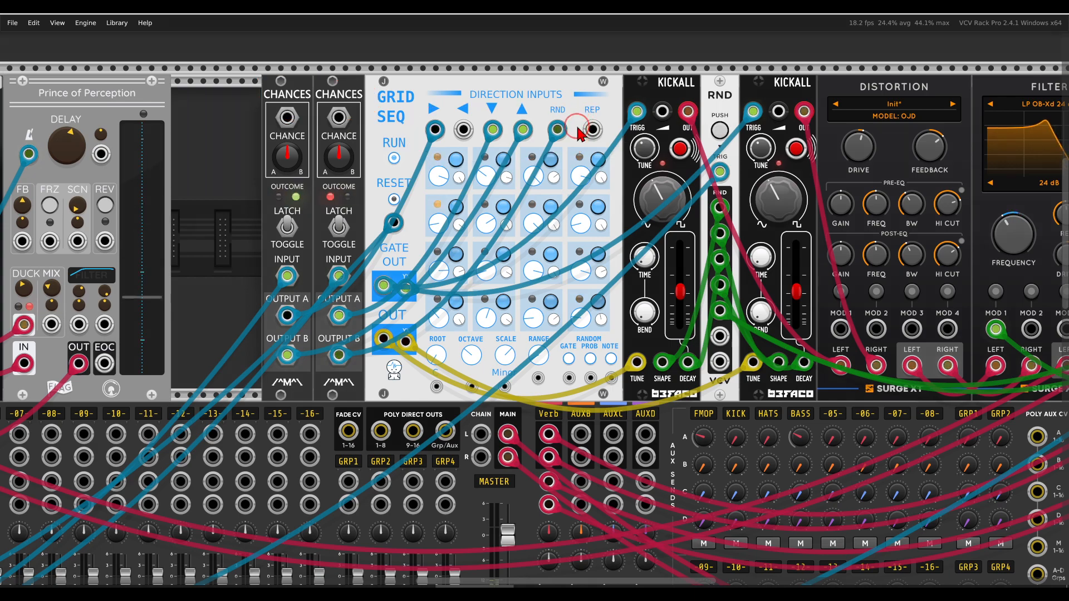
- Unmute the mixer's BASS channel and view the whole patch playing together
scroll(596, 228, "down", 3)
left_click_drag(508, 286, 750, 150)
left_click(425, 362)
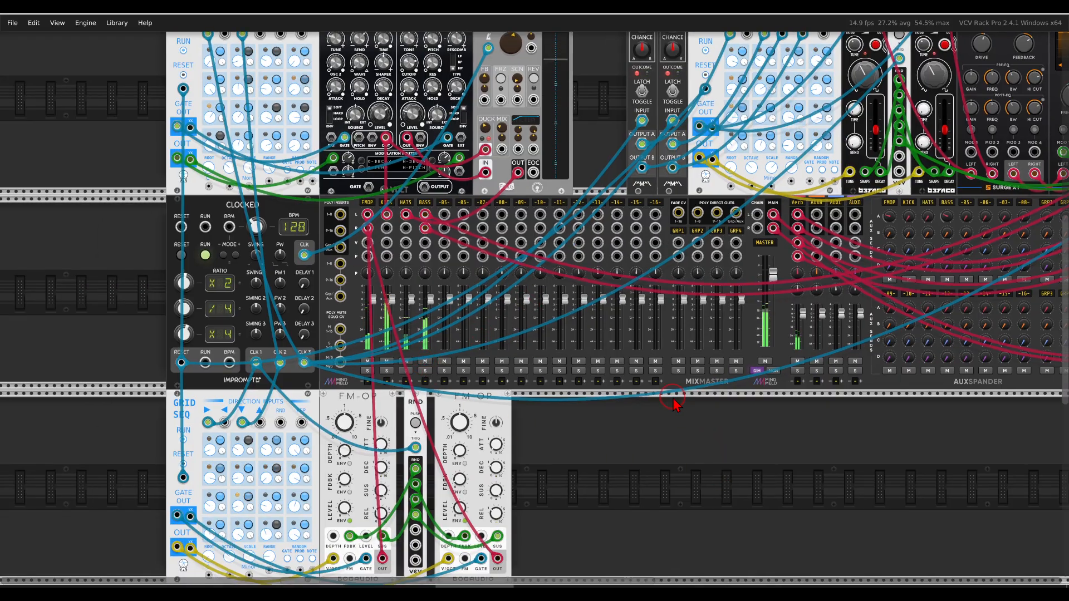
scroll(673, 405, "down", 3)
left_click_drag(700, 411, 568, 393)
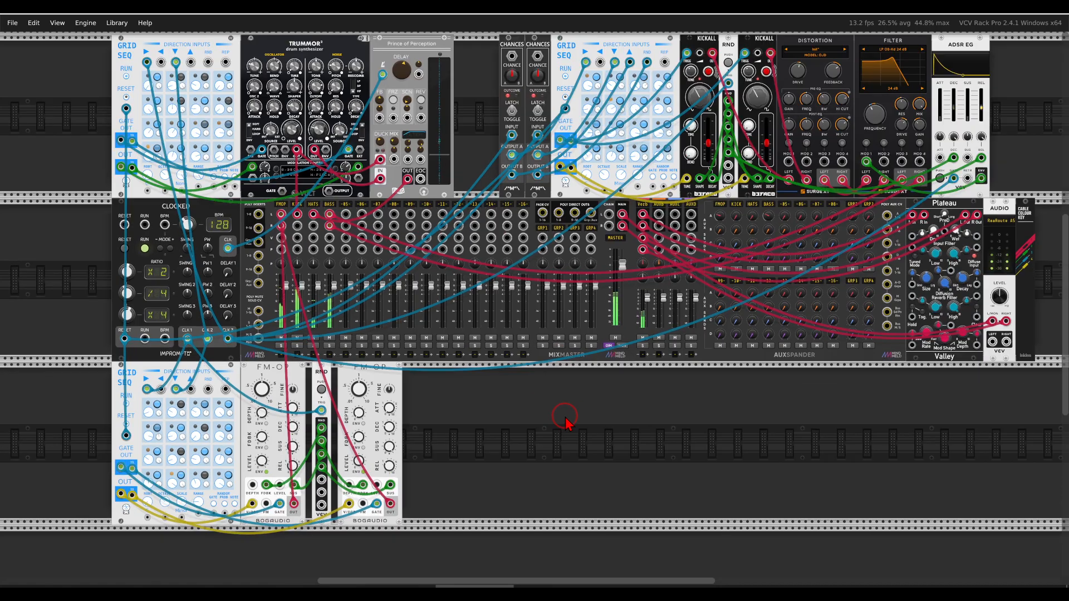
scroll(578, 436, "up", 2)
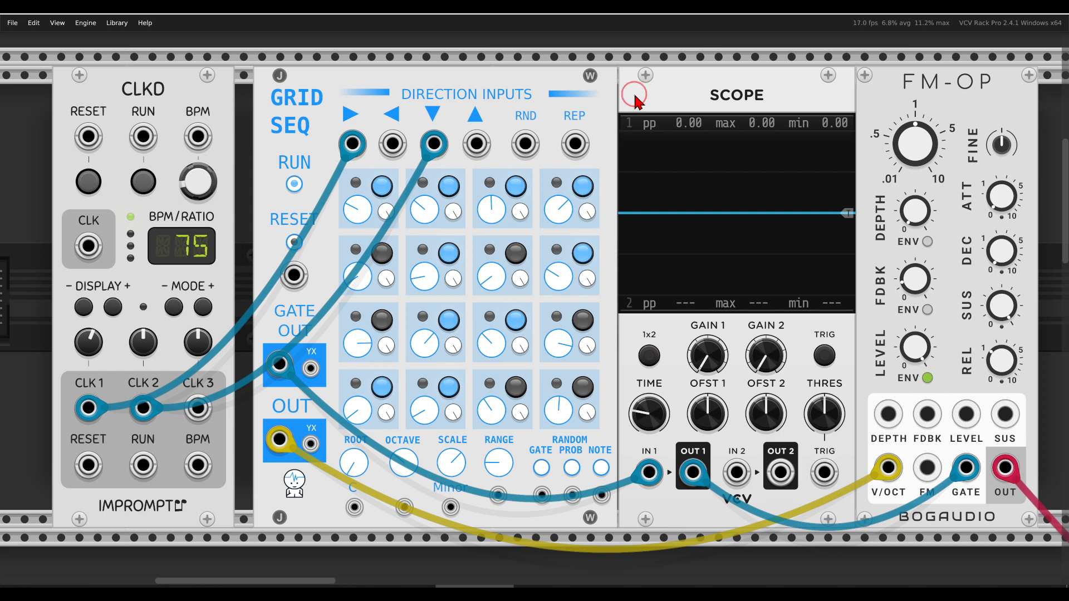
- Start the CLKD clock and switch the GRID SEQ's gate mode first to Retrigger and finally to Continuous
left_click(143, 182)
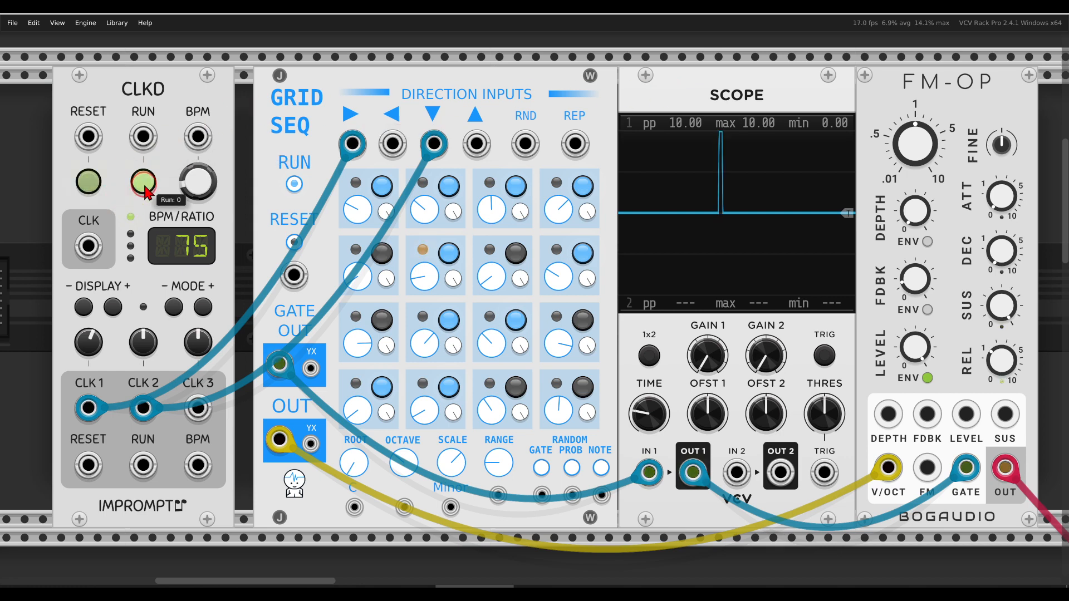
right_click(403, 89)
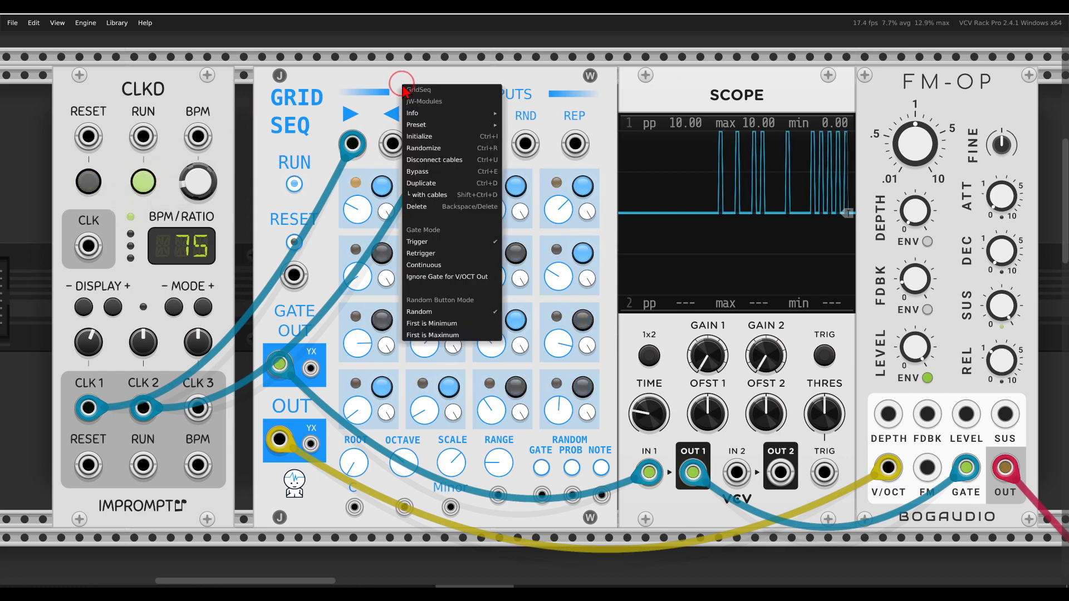
left_click(468, 255)
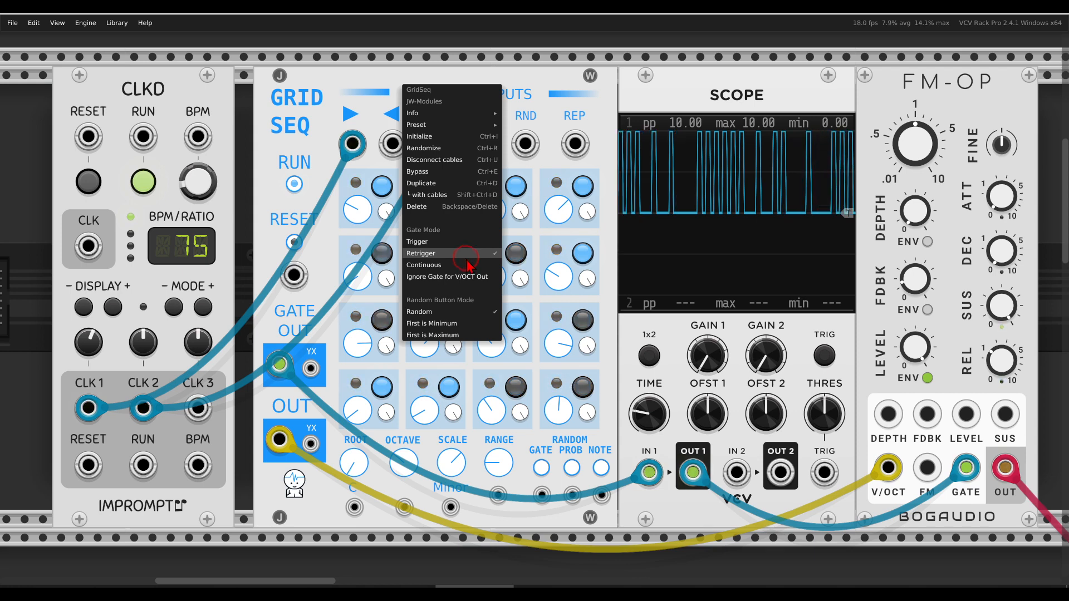
left_click(461, 265)
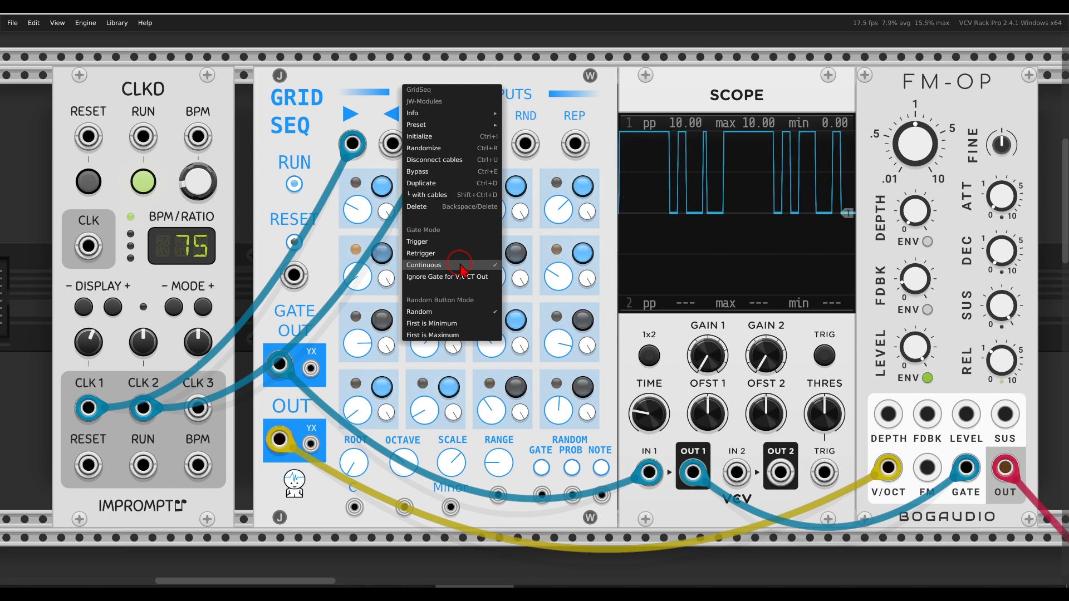
left_click(547, 75)
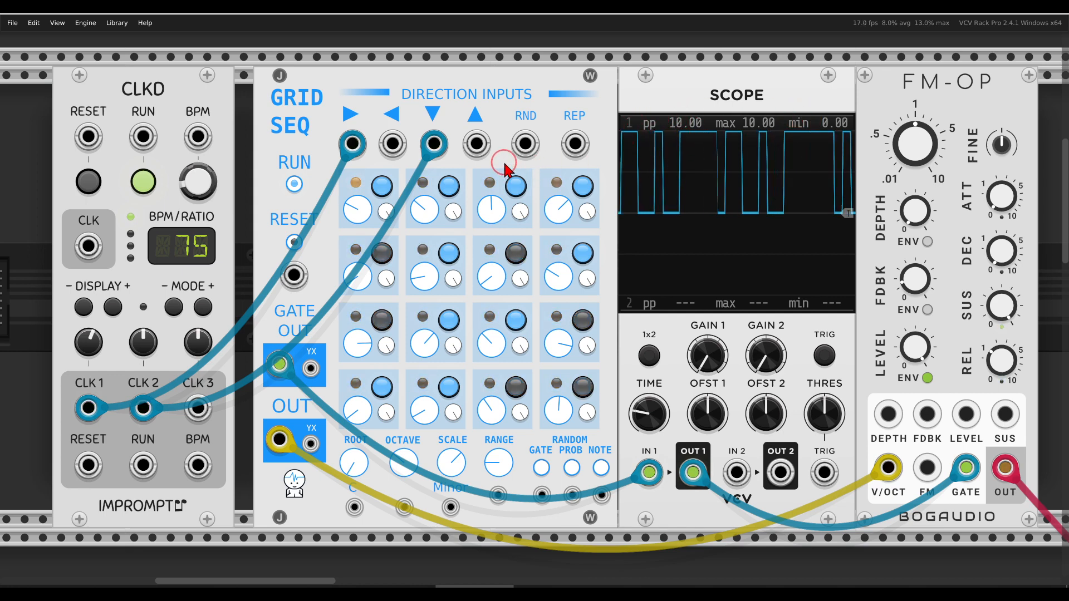
- Set the GRID SEQ's gate mode back to Trigger and enable Ignore Gate for V/OCT Out
right_click(460, 87)
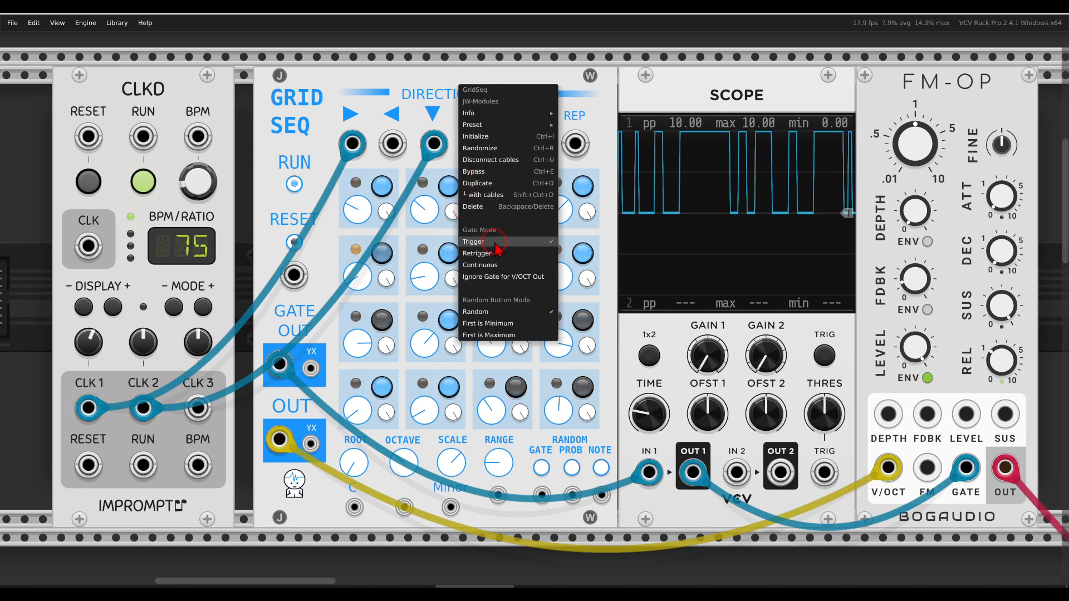
left_click(520, 281)
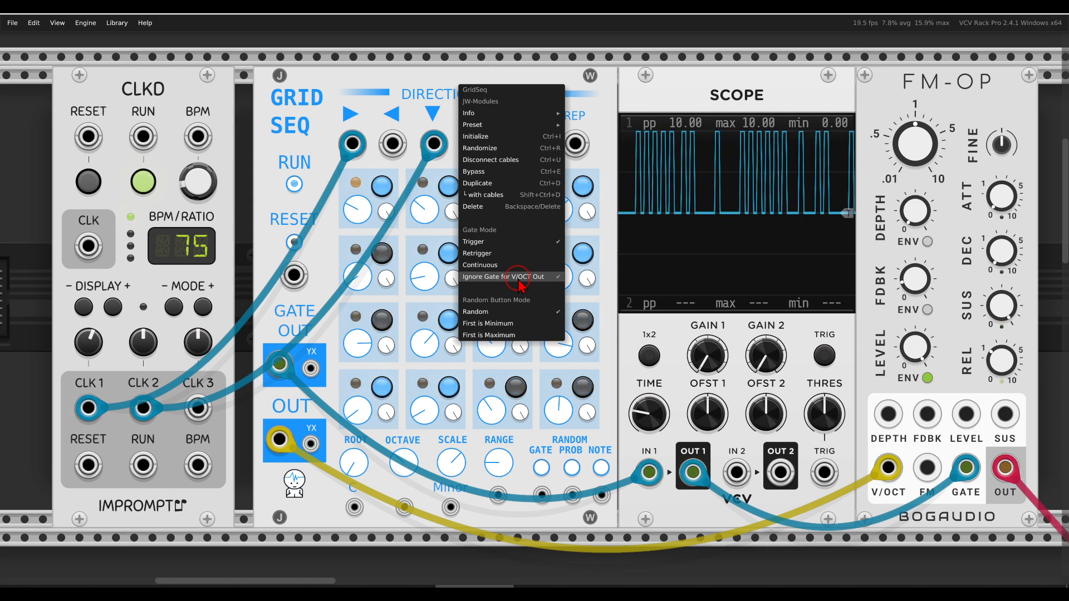
left_click(405, 101)
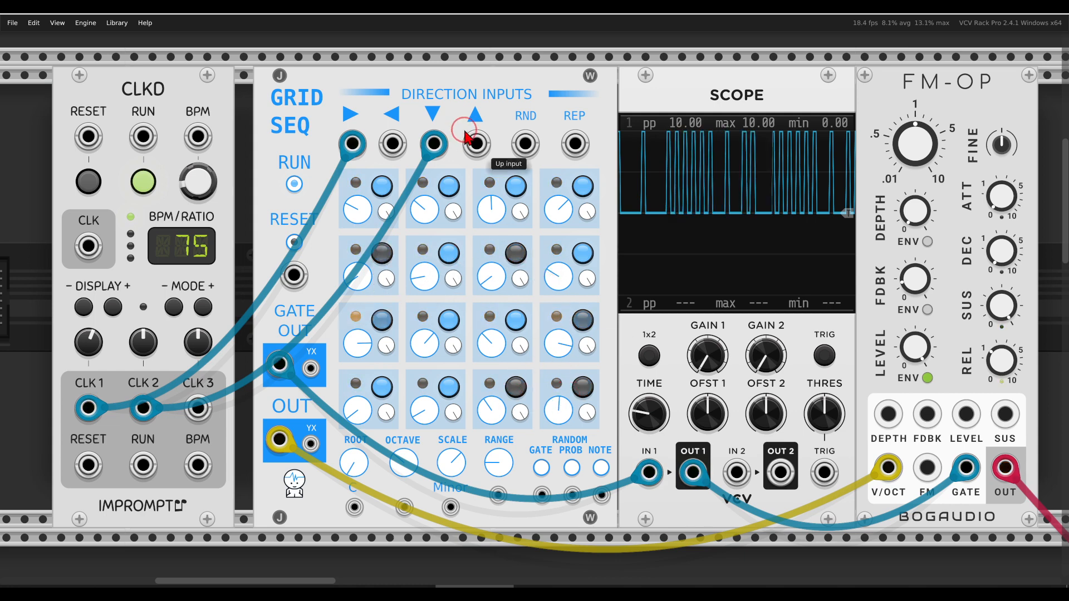
- Disable Ignore Gate for V/OCT Out on the GRID SEQ and stop the CLKD clock
right_click(442, 99)
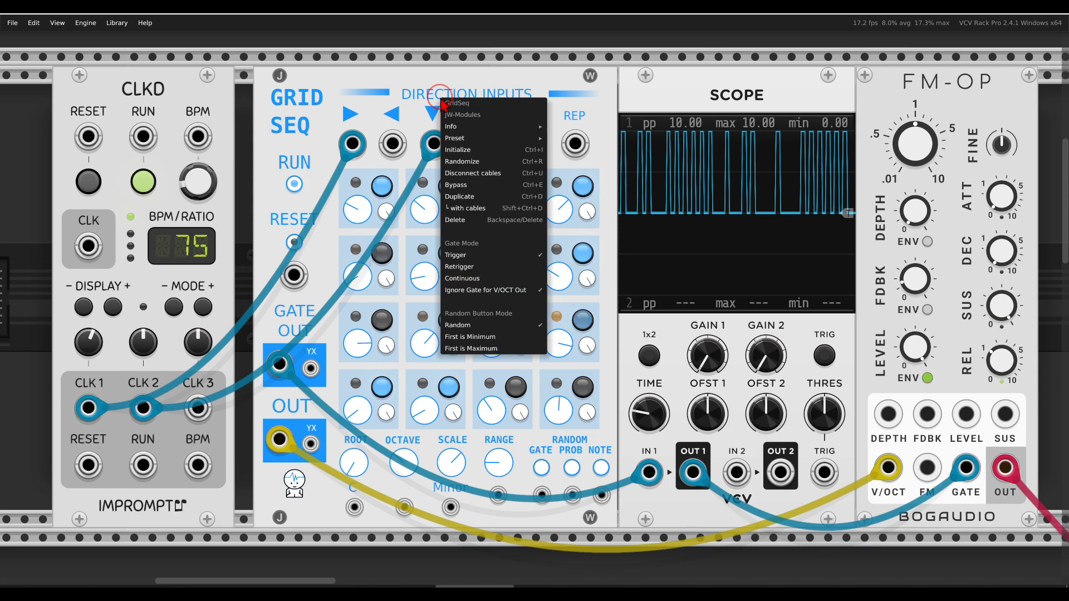
left_click(473, 294)
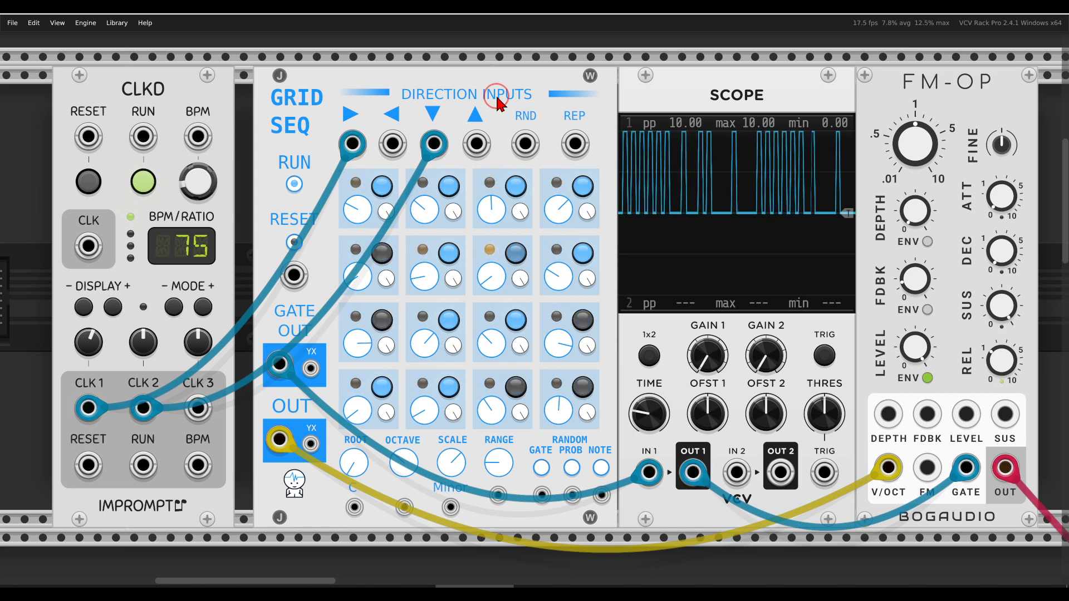
left_click(144, 183)
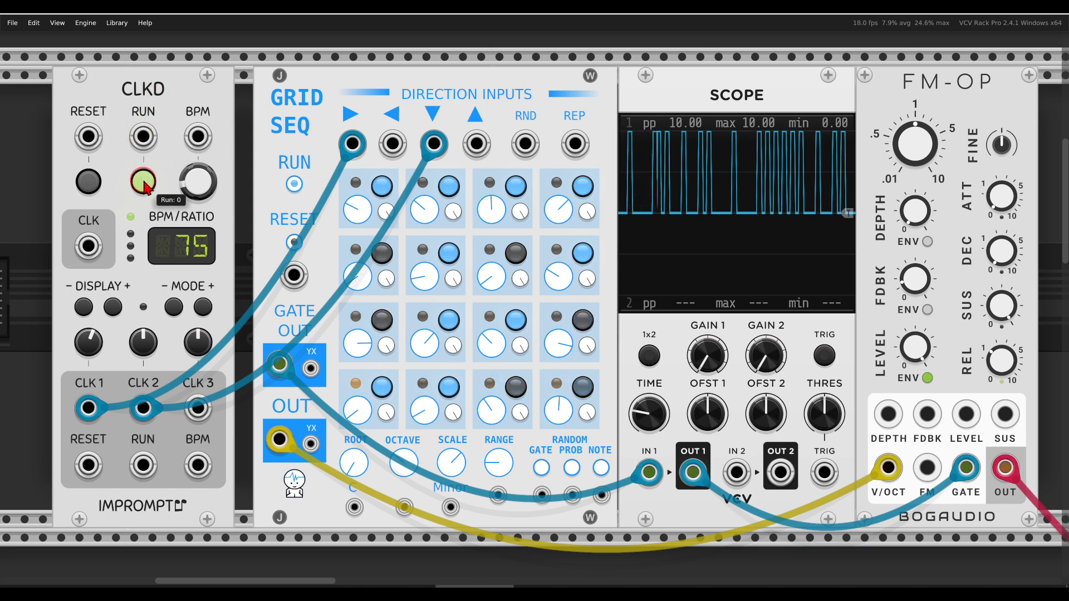